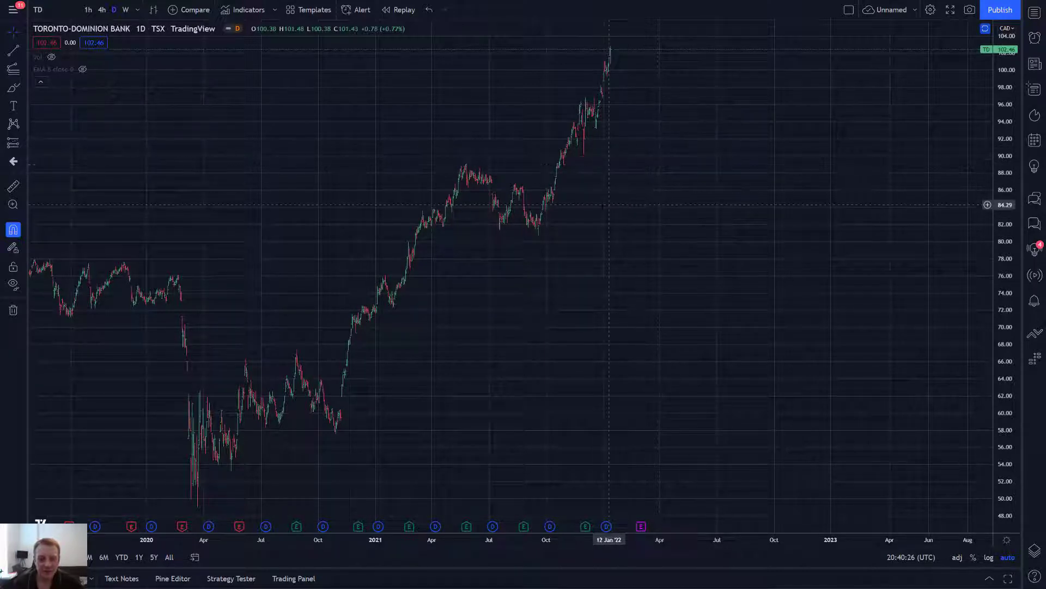
# Examine the Toronto-Dominion Bank daily price action from before the March 2020 low up to the January 2022 high.
pyautogui.moveTo(298, 258); pyautogui.dragTo(366, 257)
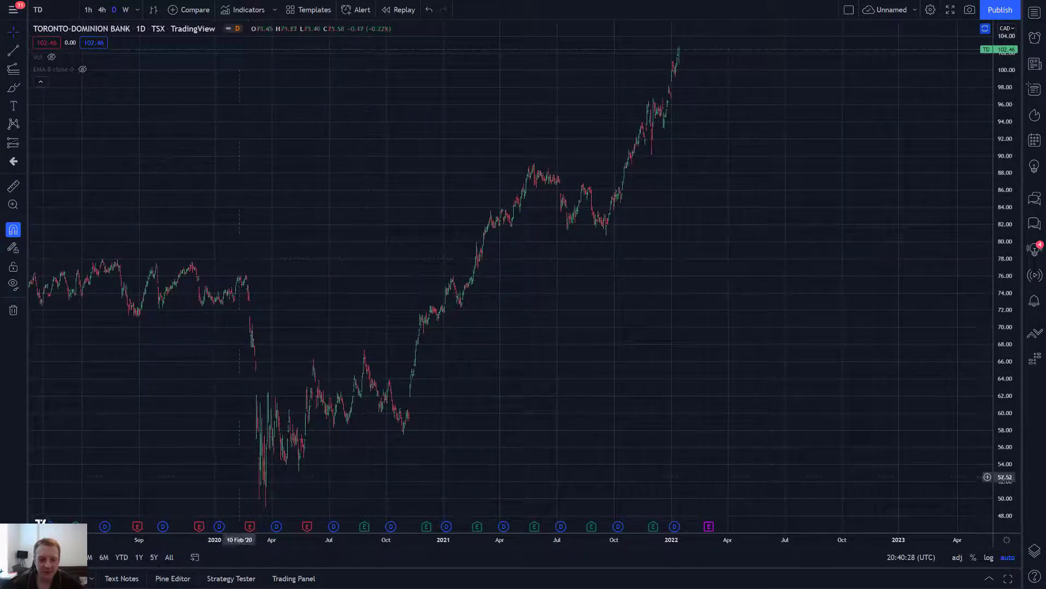
pyautogui.moveTo(346, 344); pyautogui.dragTo(268, 336)
pyautogui.moveTo(499, 295); pyautogui.dragTo(490, 241)
pyautogui.moveTo(420, 277); pyautogui.dragTo(441, 277)
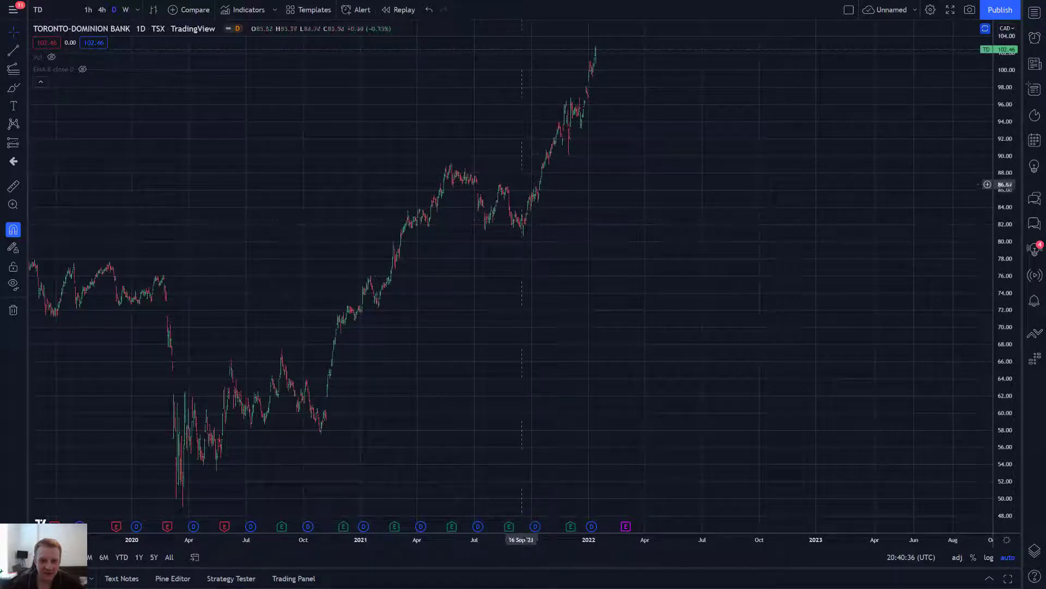
pyautogui.moveTo(663, 142); pyautogui.dragTo(643, 125)
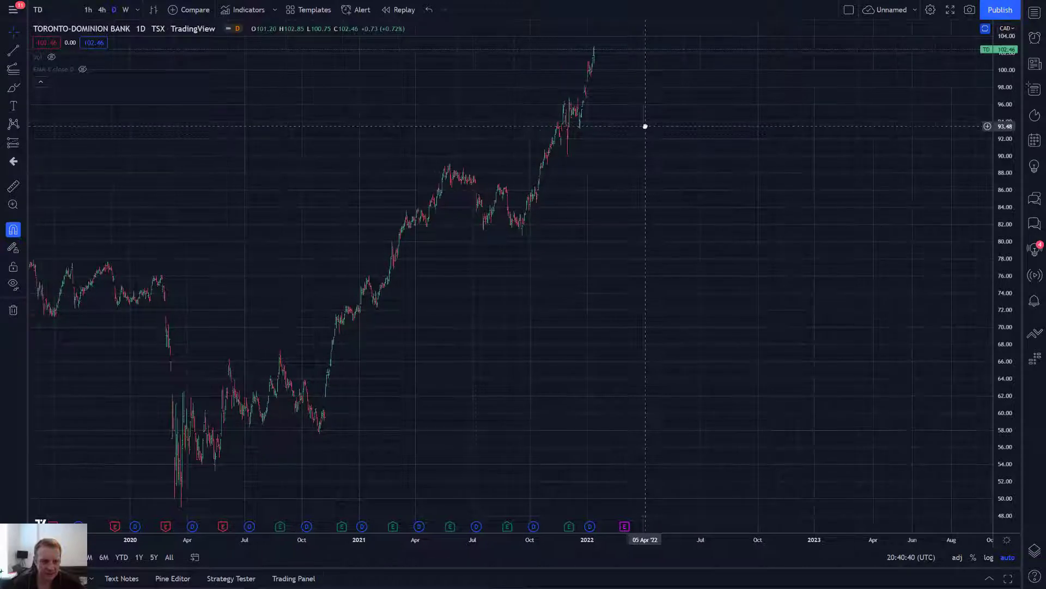
pyautogui.moveTo(627, 170); pyautogui.dragTo(671, 171)
pyautogui.scroll(-2, 424, 302)
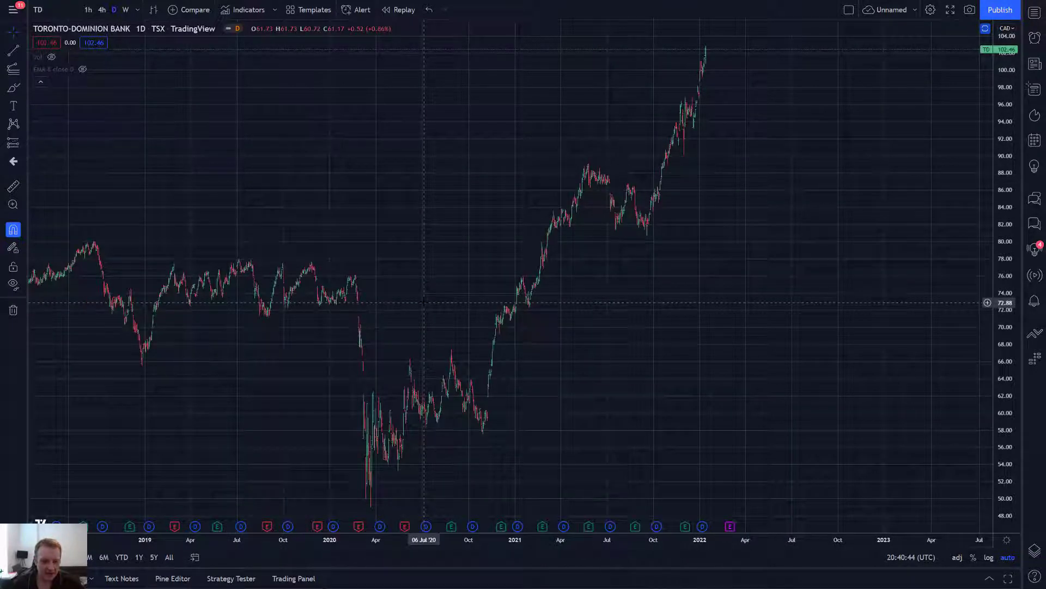
pyautogui.scroll(1, 424, 302)
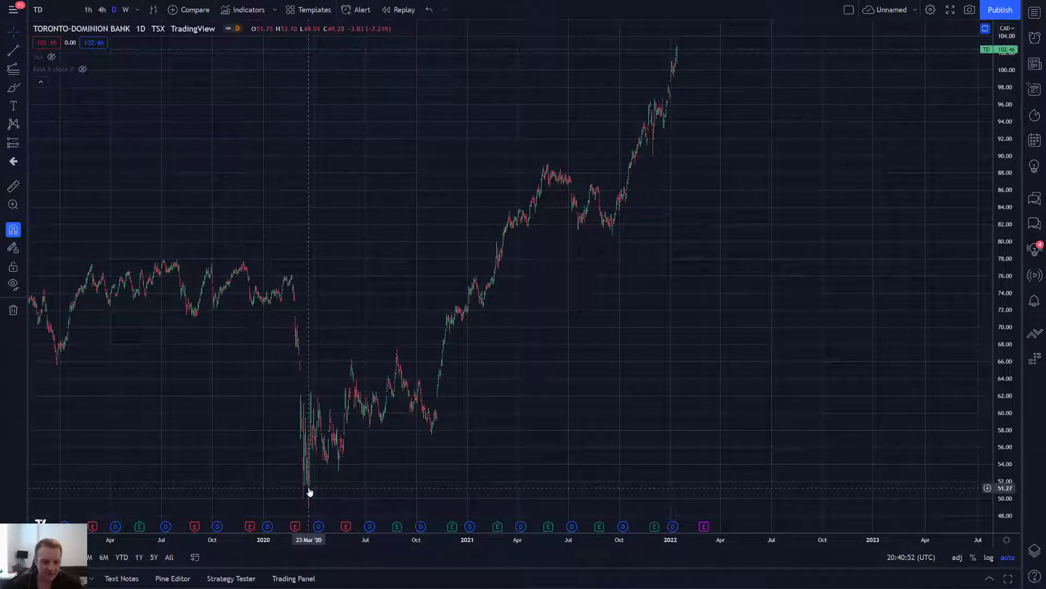
pyautogui.moveTo(572, 315); pyautogui.dragTo(521, 314)
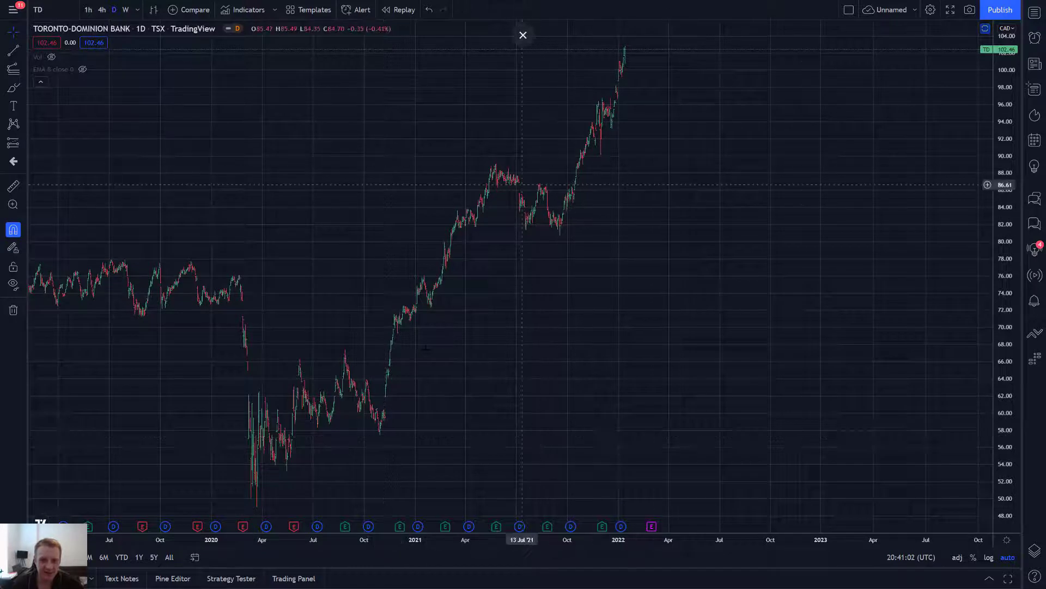
# Draw an Elliott Impulse Wave (12345) from the March 2020 low at 49.01 through the swing points to the late-August 2020 high at 67.40.
pyautogui.click(11, 127)
pyautogui.click(104, 247)
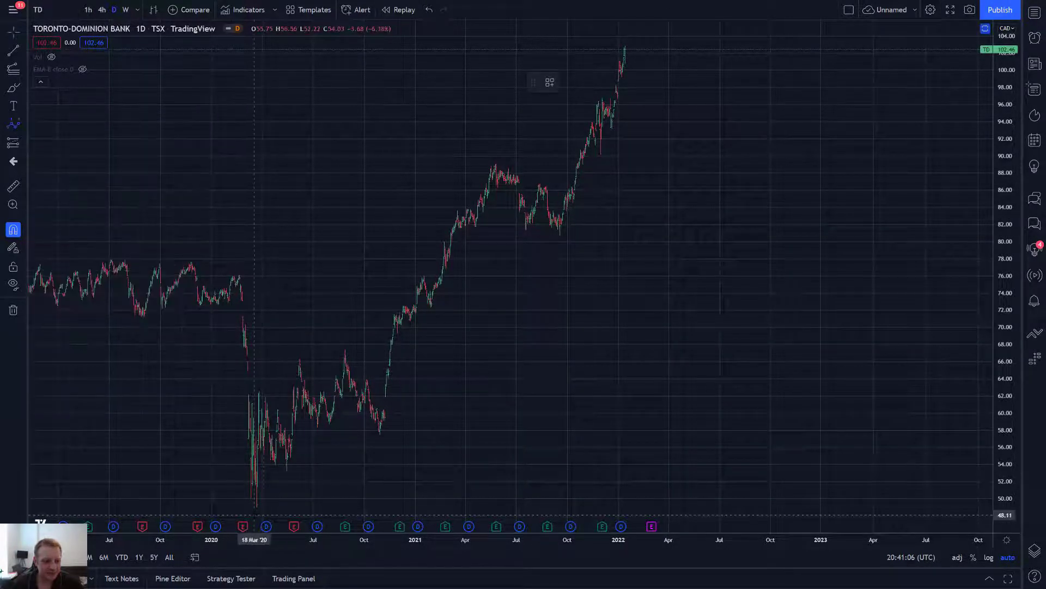
pyautogui.click(256, 507)
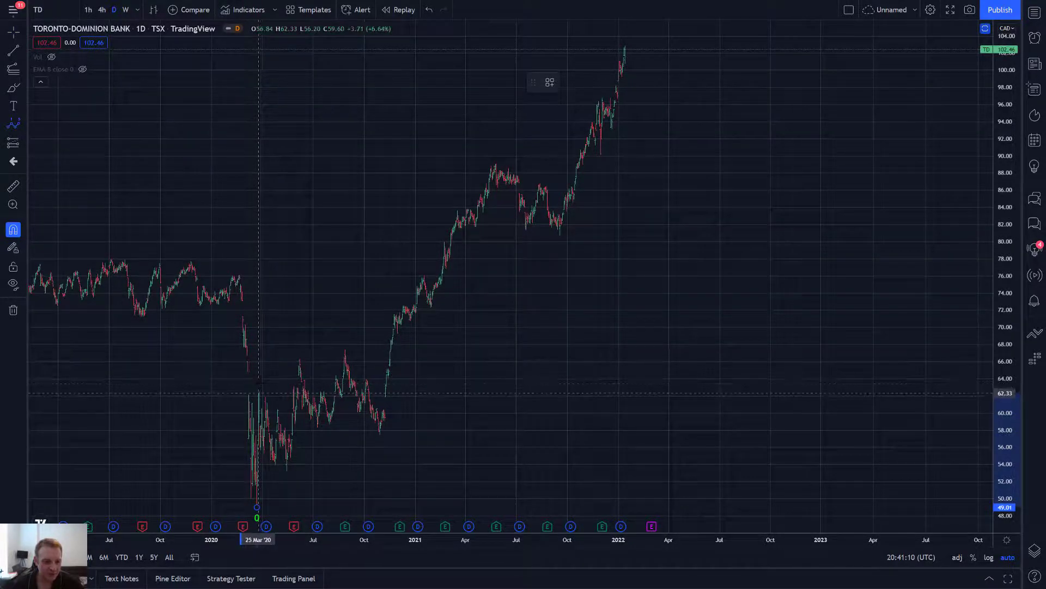
pyautogui.click(258, 391)
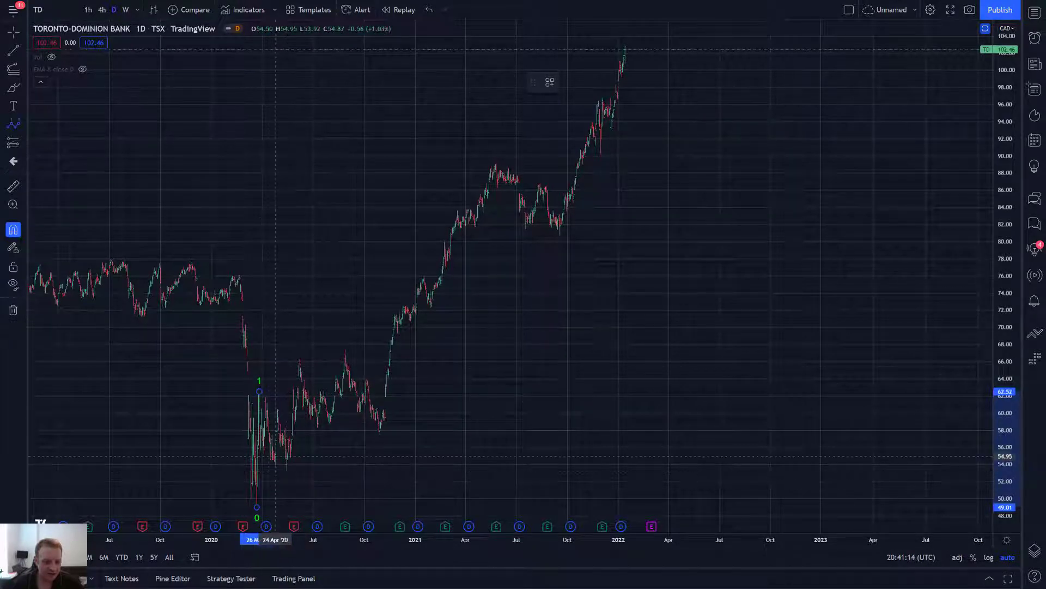
pyautogui.click(286, 471)
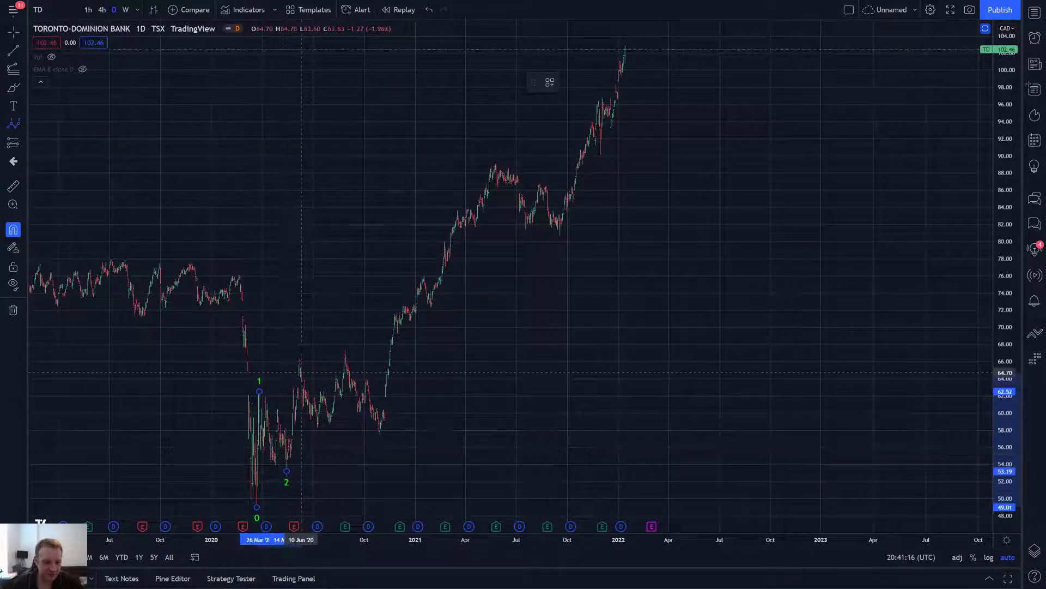
pyautogui.click(300, 359)
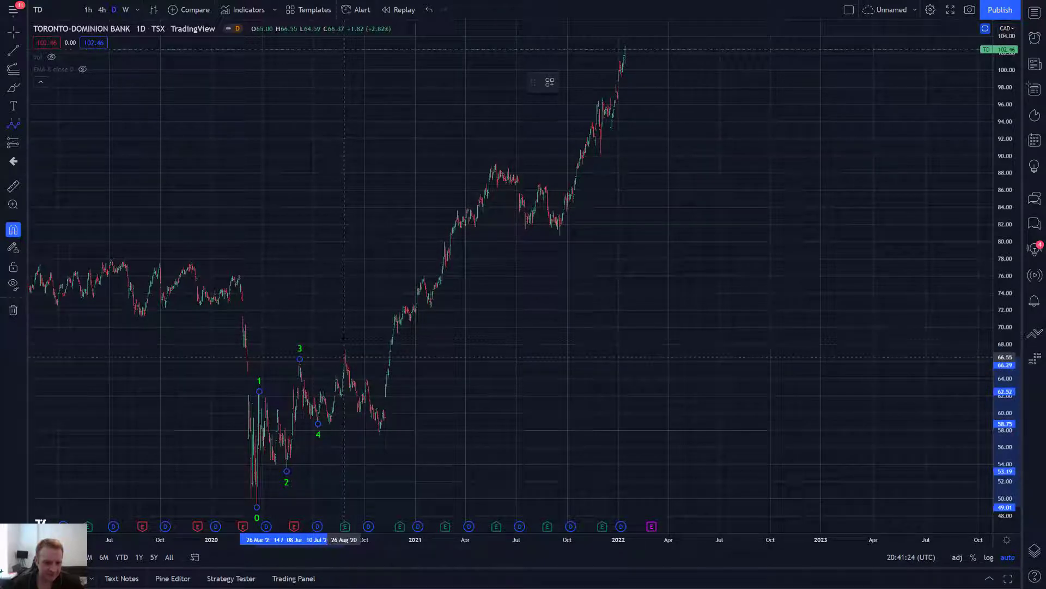
pyautogui.click(345, 349)
# Set the degree of the 2020 impulse wave to Minute.
pyautogui.rightClick(345, 349)
pyautogui.moveTo(406, 533)
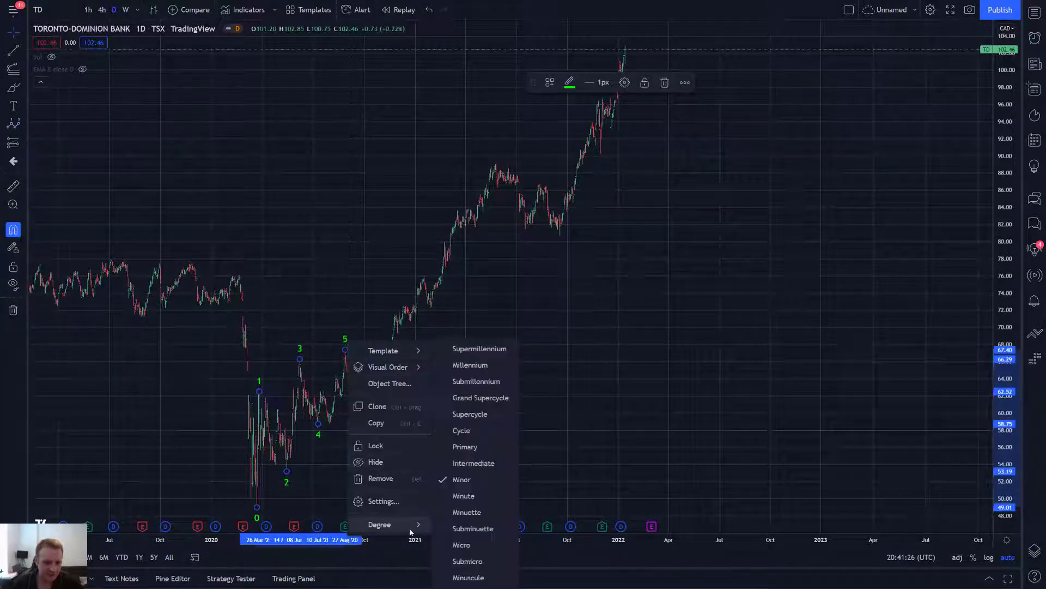
pyautogui.click(483, 494)
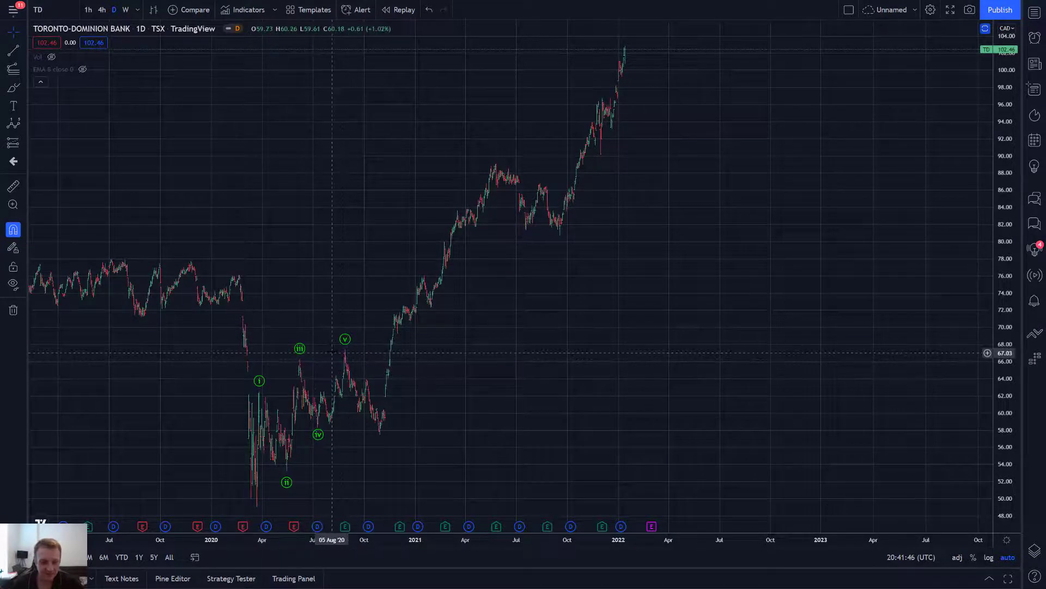
# Draw a larger Elliott Impulse Wave (12345) from the March 2020 low, with points at about 69.60, 57.44, 89.12, 80.68 and 103.27 in February 2022.
pyautogui.click(12, 129)
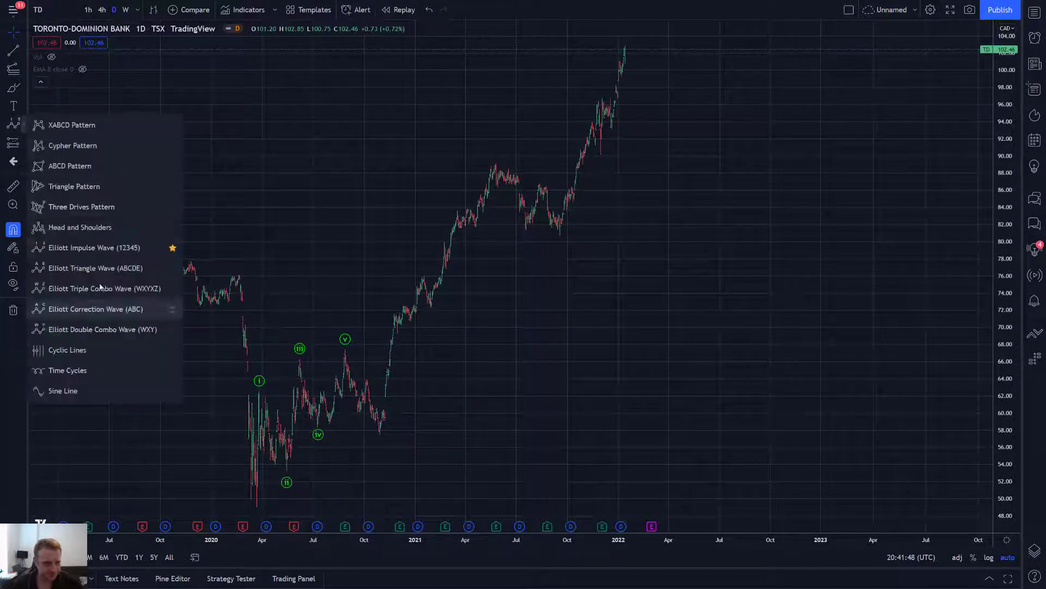
pyautogui.click(82, 247)
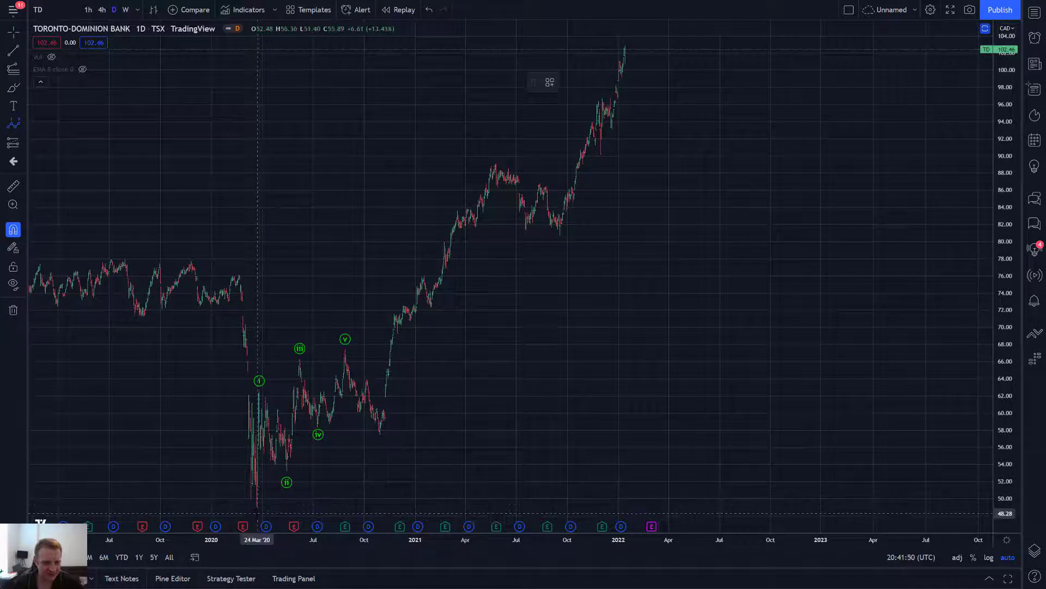
pyautogui.click(256, 511)
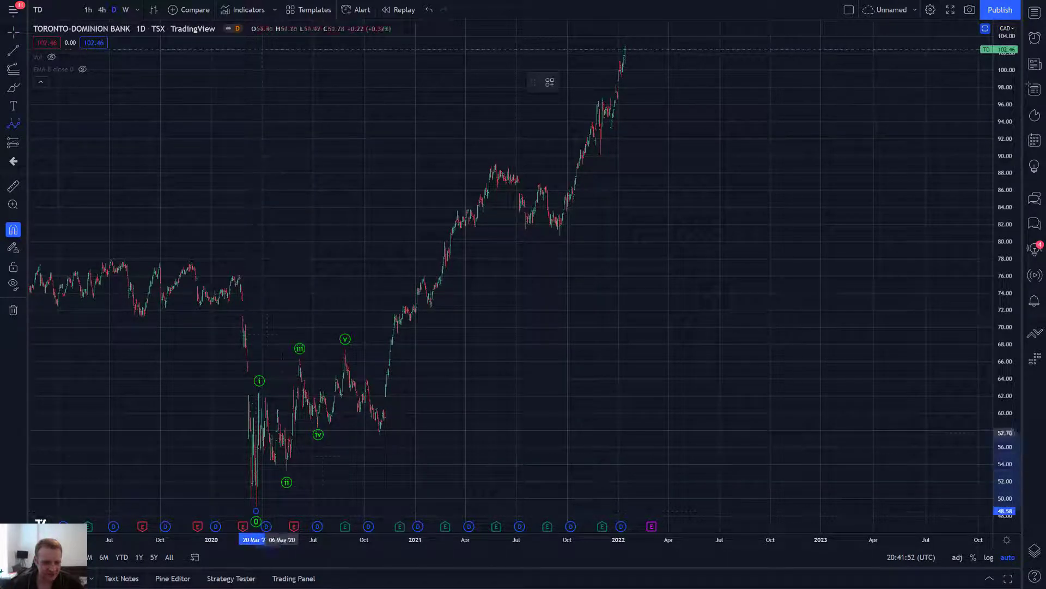
pyautogui.click(351, 331)
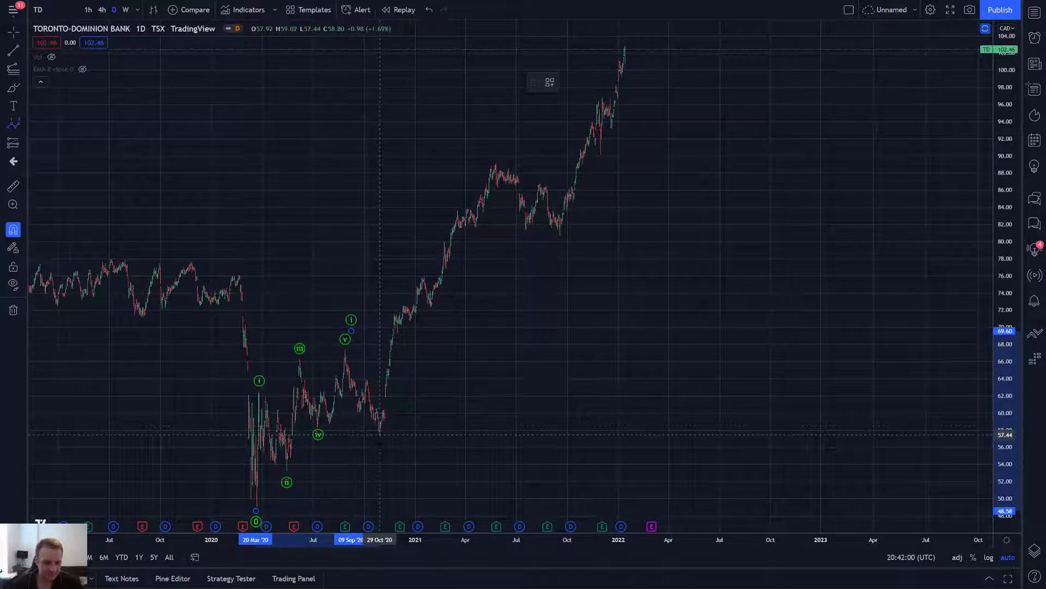
pyautogui.click(380, 434)
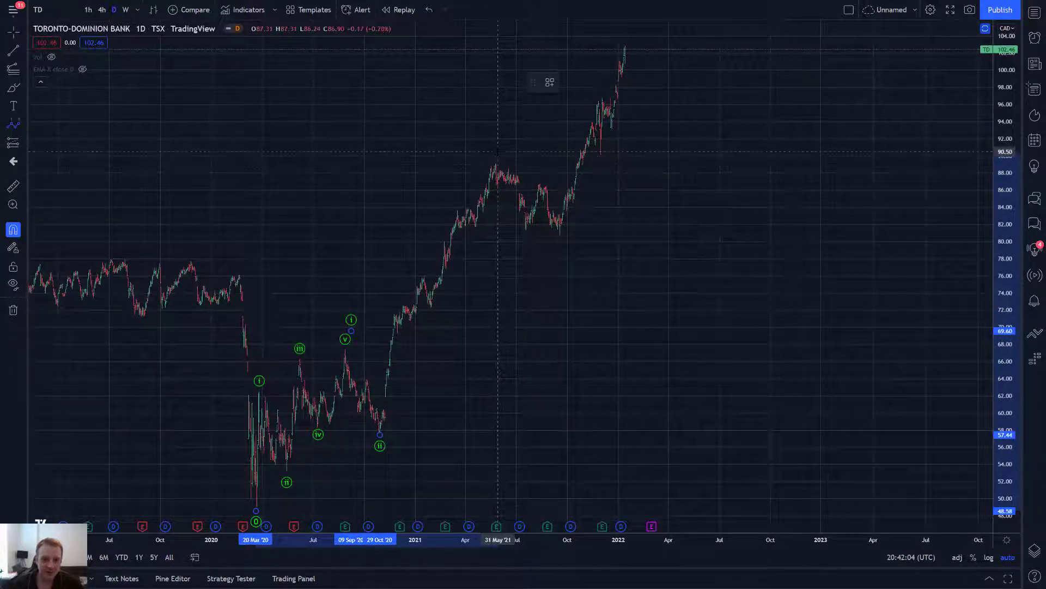
pyautogui.click(496, 163)
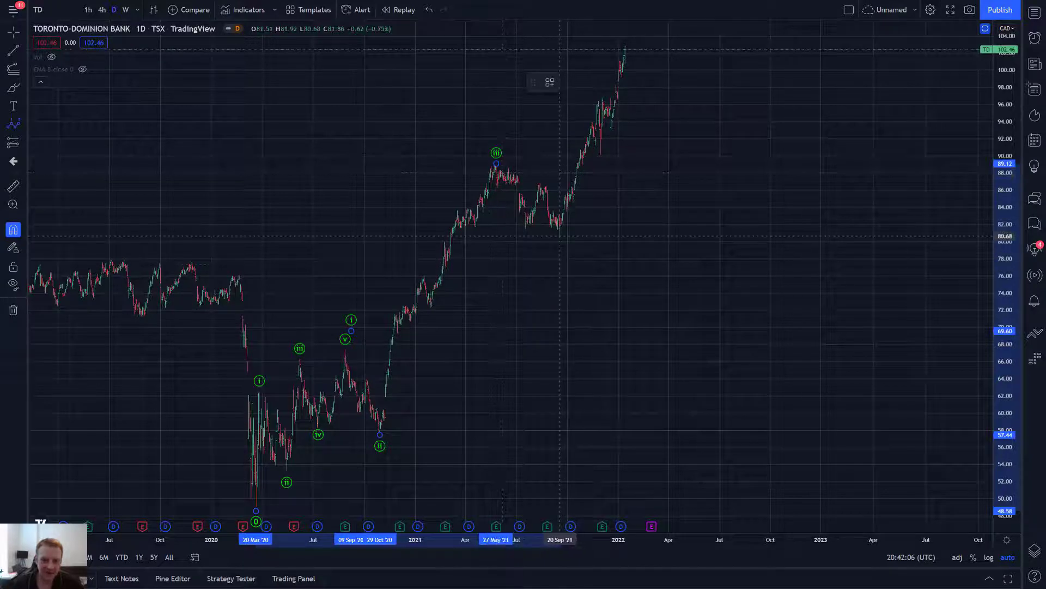
pyautogui.click(560, 236)
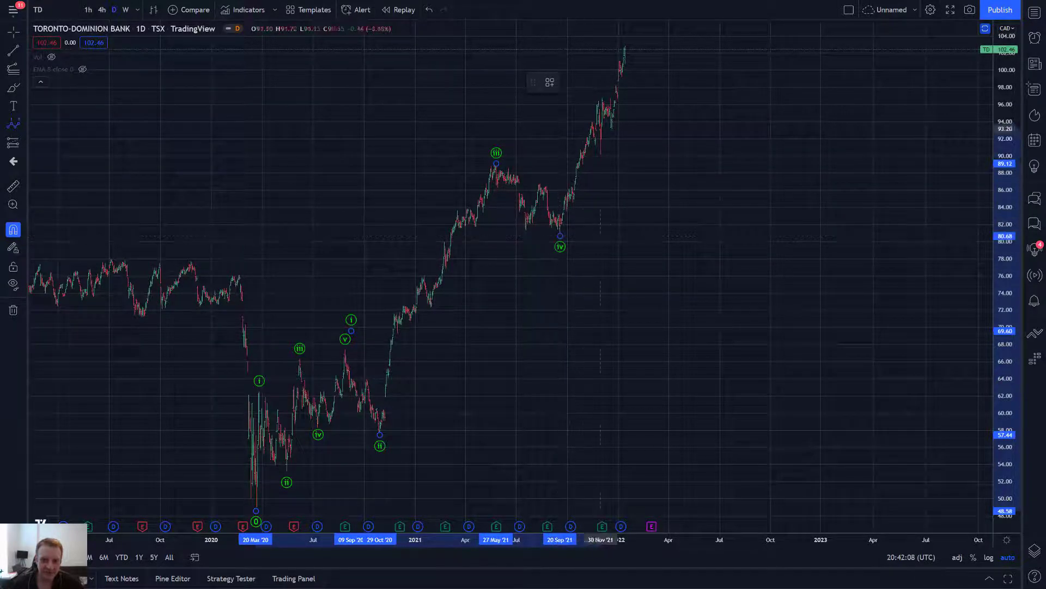
pyautogui.click(636, 42)
# Set the degree of the larger 2020–2022 impulse wave to Minor.
pyautogui.rightClick(636, 37)
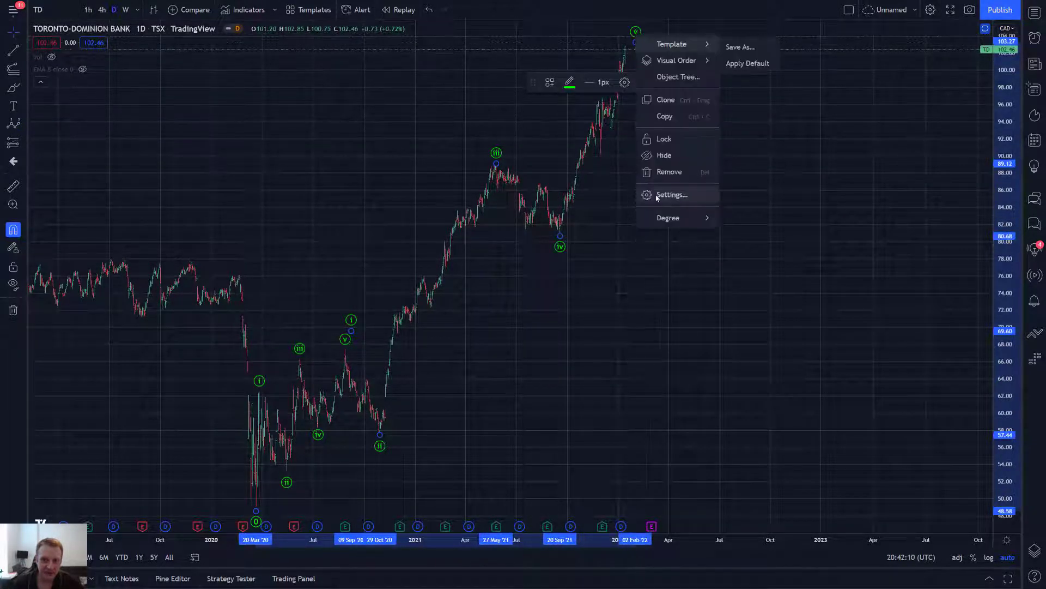
pyautogui.moveTo(676, 217)
pyautogui.click(759, 351)
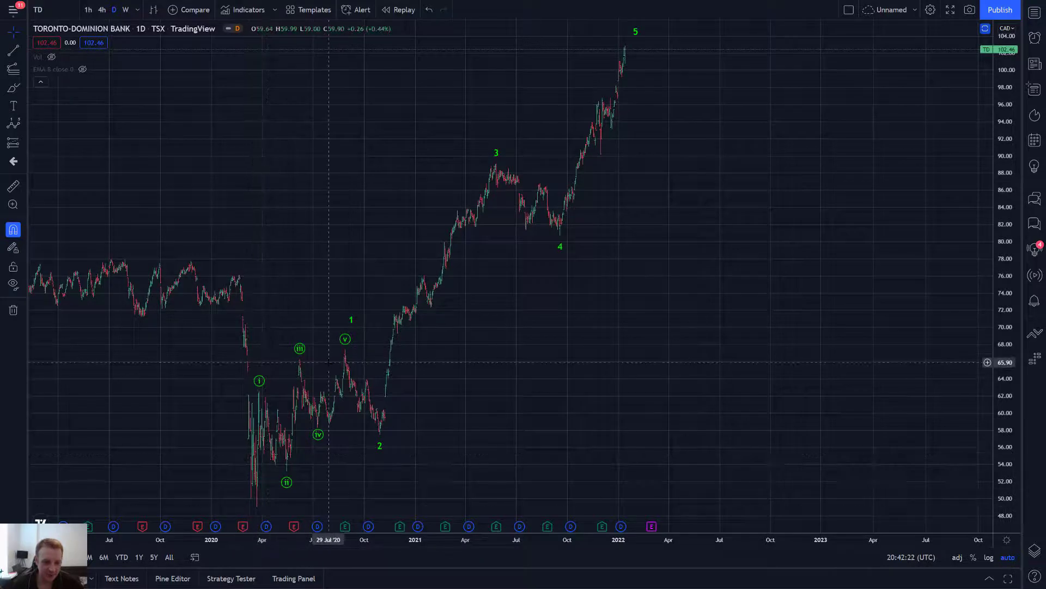
# Move point 1 of the larger impulse wave to about 69.06 at 1 September 2020, directly above the circled v label.
pyautogui.click(353, 322)
pyautogui.moveTo(355, 324); pyautogui.dragTo(348, 338)
pyautogui.click(318, 388)
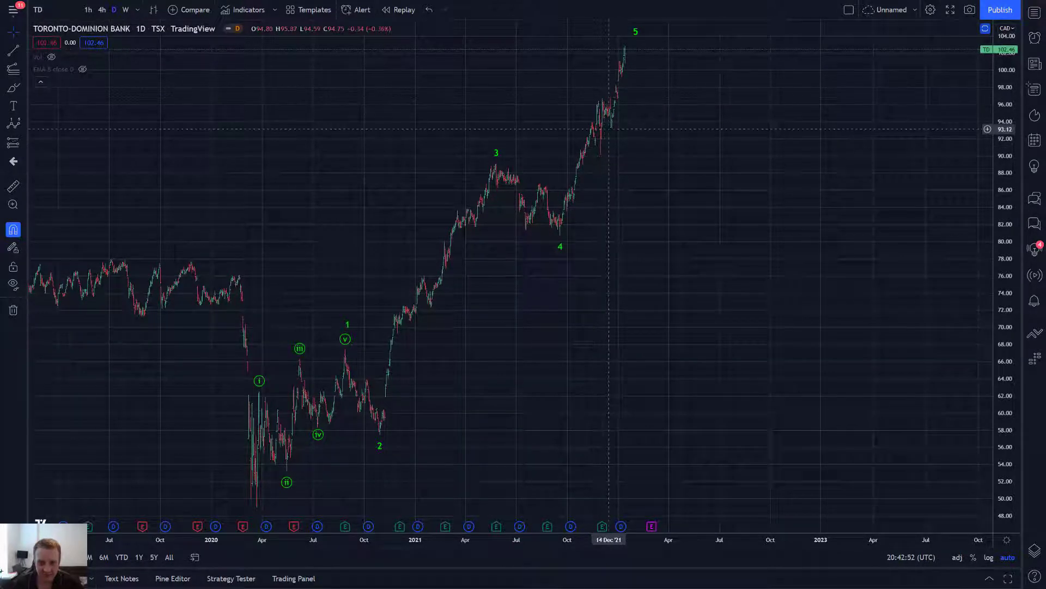
# Reposition the larger wave's point 5 ahead of the latest price, at about 103.69 in late February 2022.
pyautogui.moveTo(636, 37); pyautogui.dragTo(645, 34)
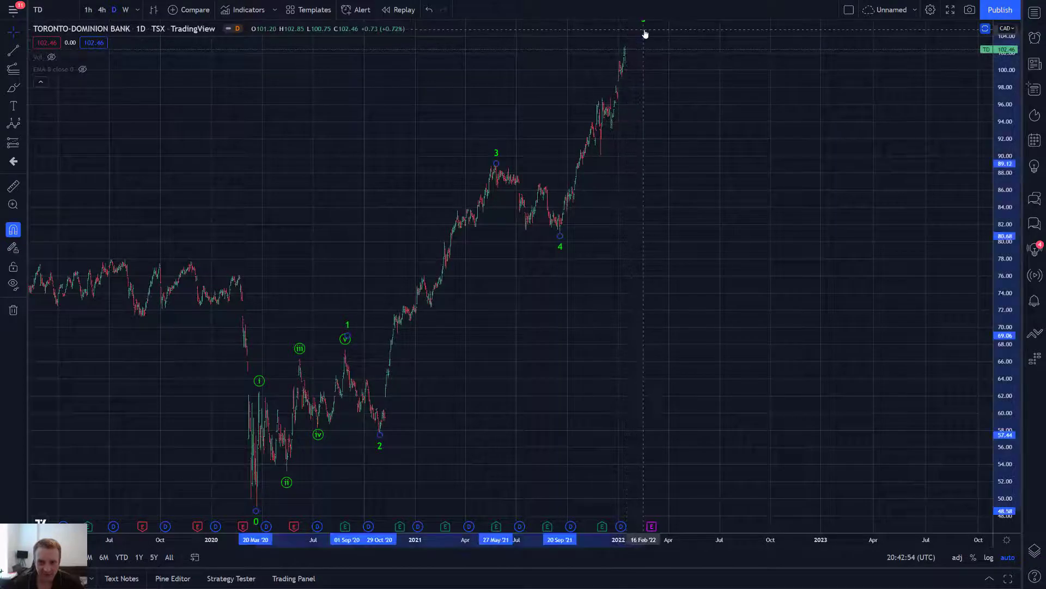
pyautogui.click(651, 44)
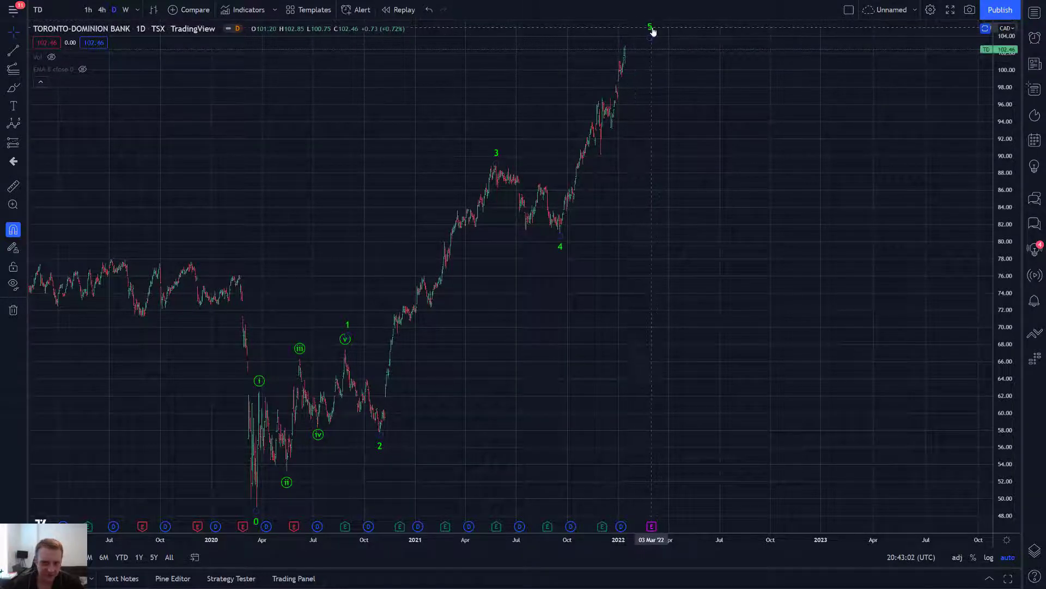
pyautogui.click(650, 36)
pyautogui.moveTo(648, 39); pyautogui.dragTo(649, 37)
pyautogui.click(695, 100)
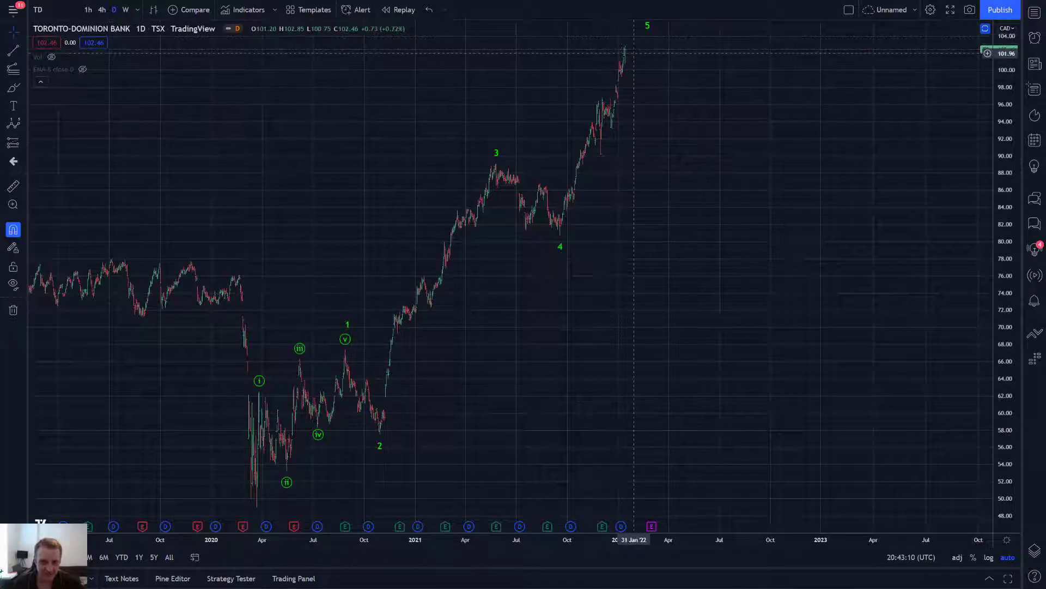
pyautogui.moveTo(654, 160); pyautogui.dragTo(609, 159)
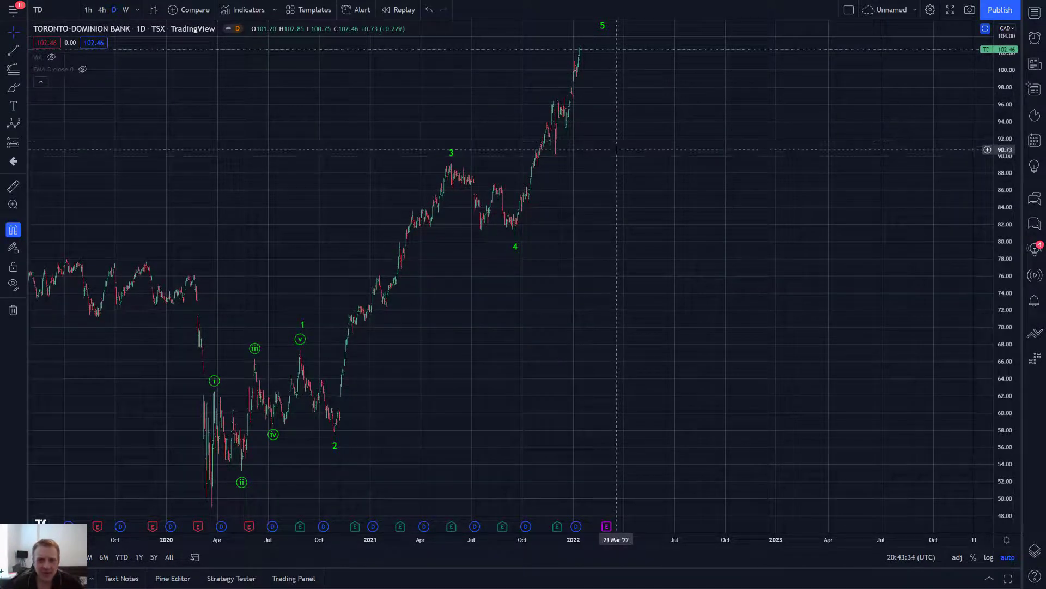
pyautogui.click(601, 38)
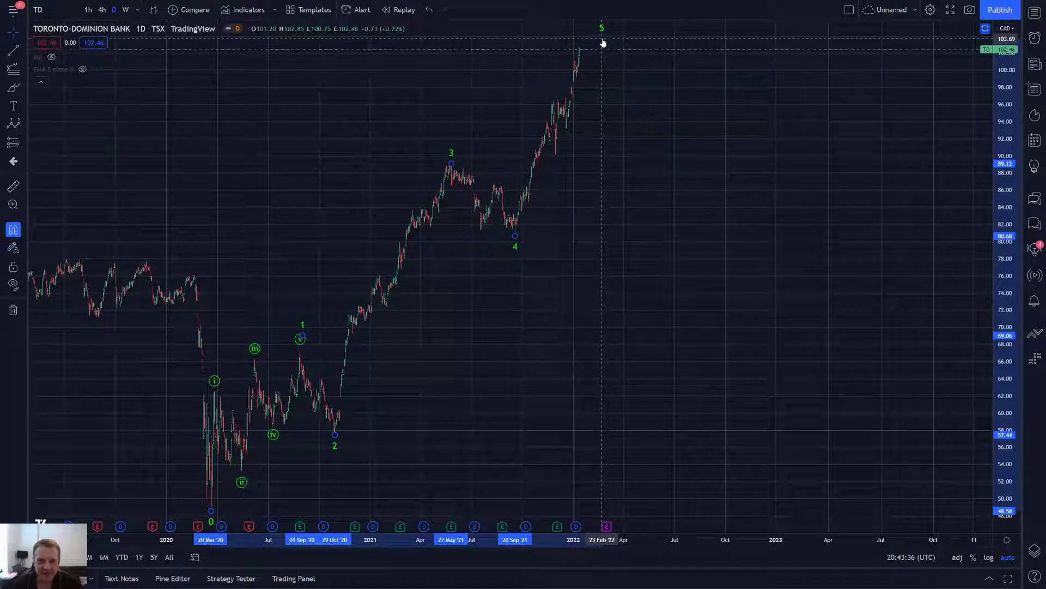
pyautogui.click(631, 97)
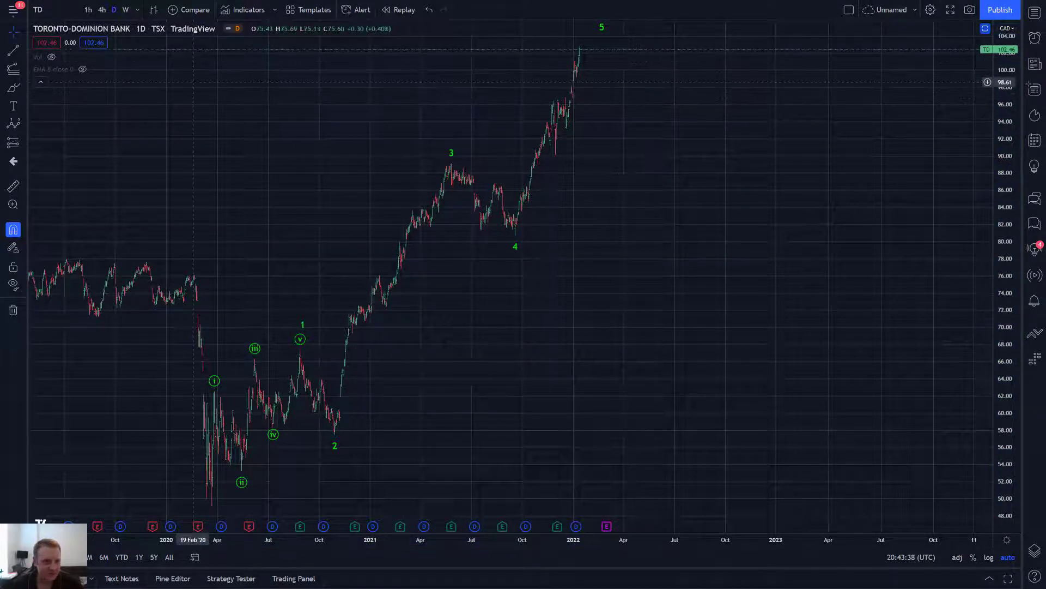
# Restore the MACD and RSI panes below the price chart and fine-tune the wave 5 endpoint to about 103.47 in mid-February 2022.
pyautogui.doubleClick(267, 125)
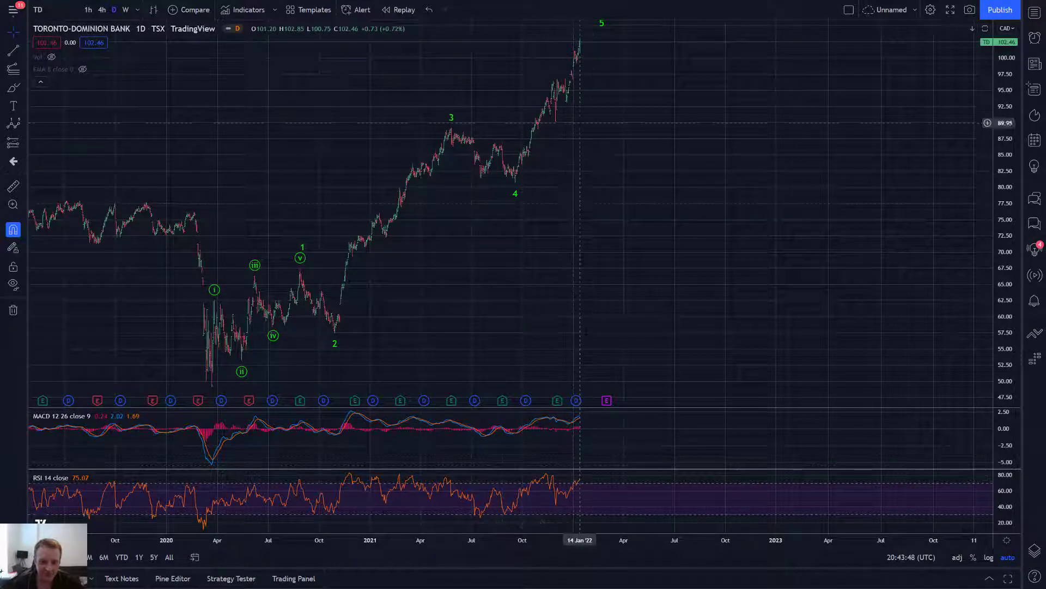
pyautogui.click(601, 30)
pyautogui.click(627, 151)
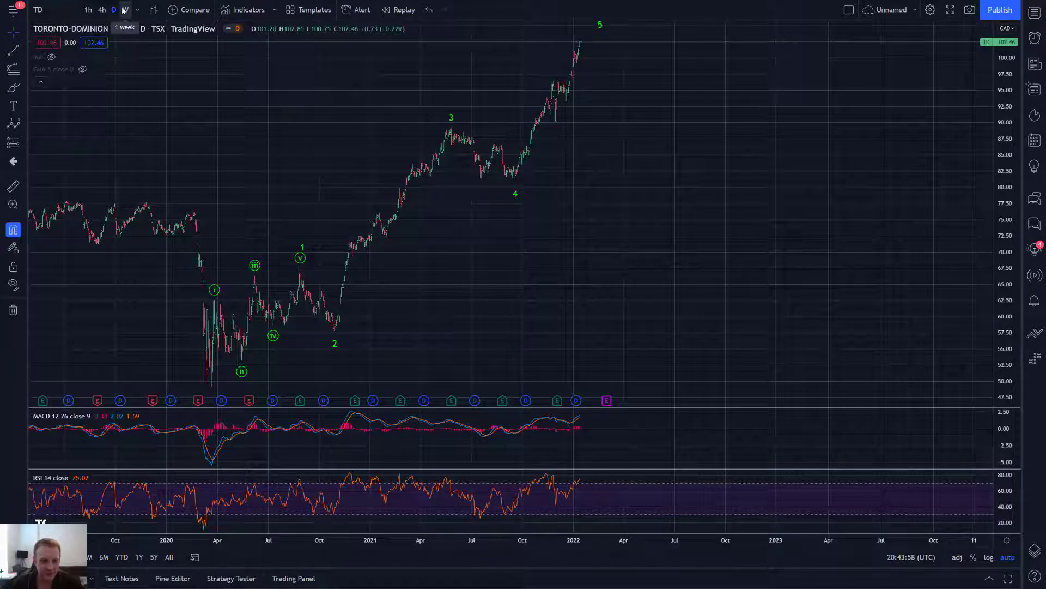
pyautogui.click(599, 37)
pyautogui.moveTo(599, 37); pyautogui.dragTo(597, 36)
pyautogui.click(613, 61)
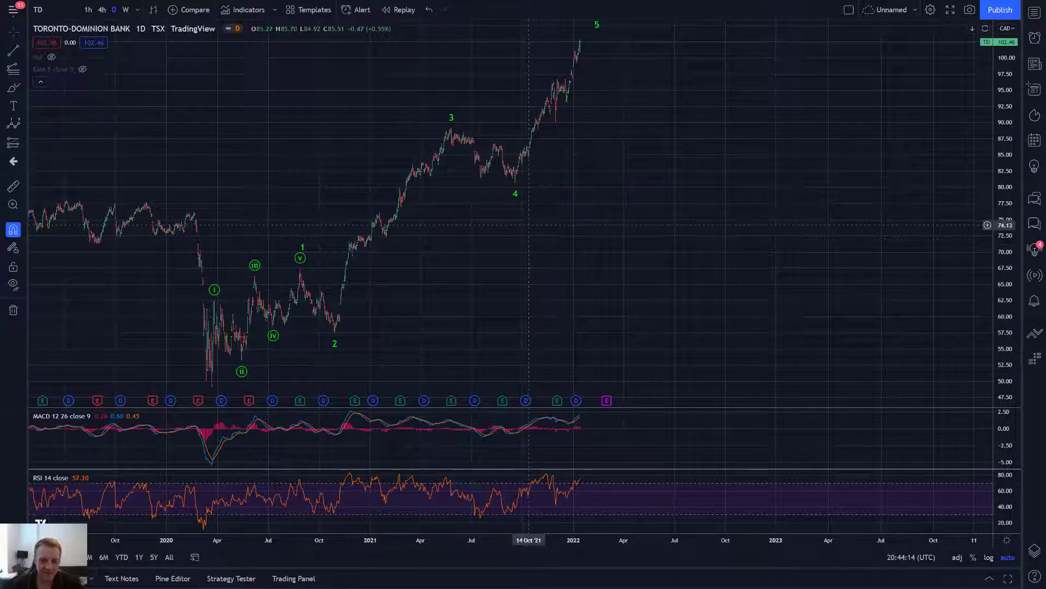
pyautogui.click(601, 35)
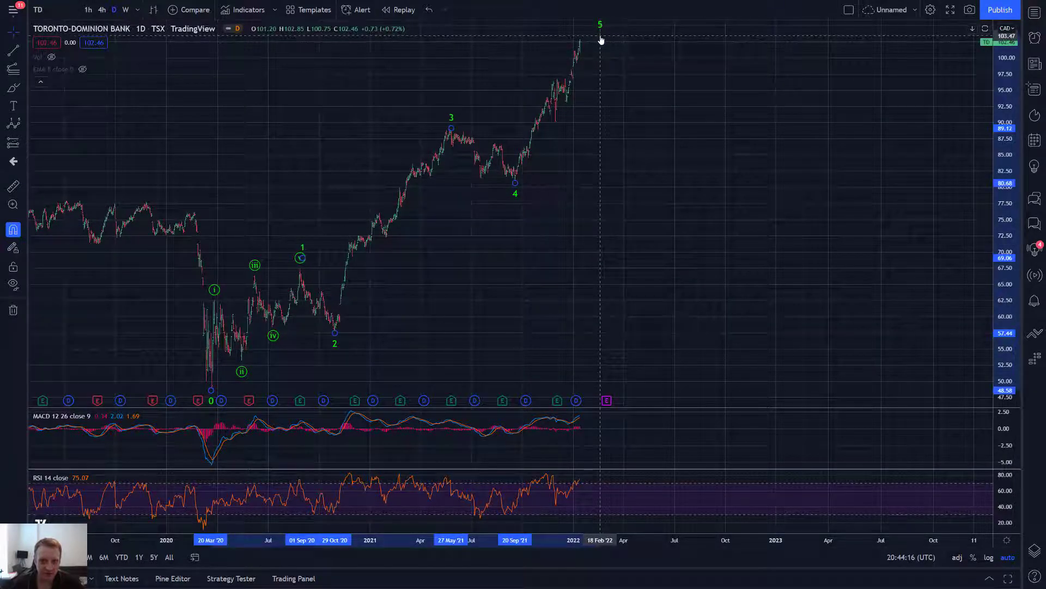
pyautogui.click(608, 63)
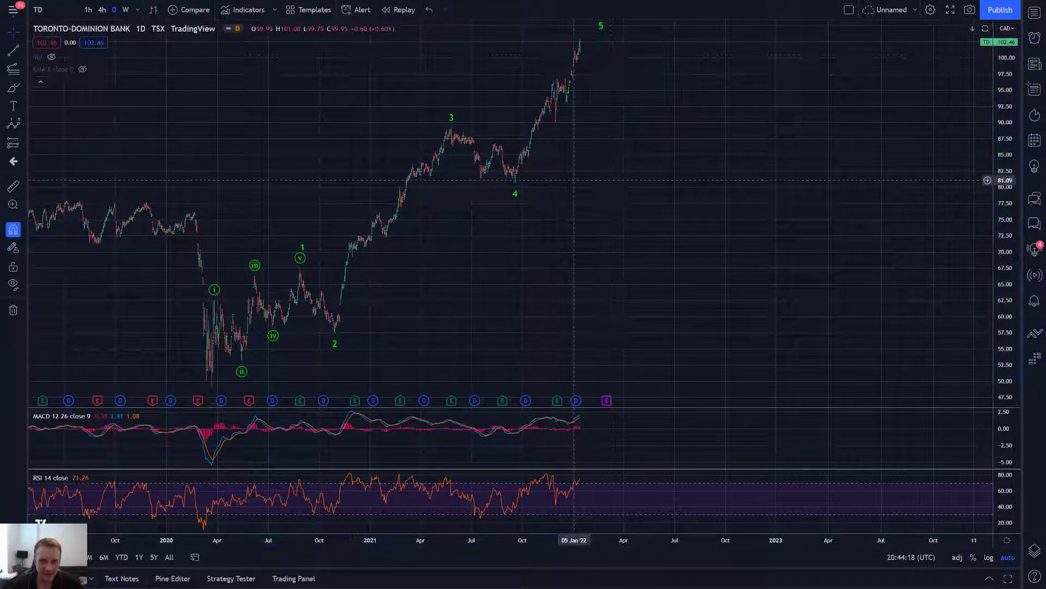
# Switch the Toronto-Dominion Bank chart to the 1-week timeframe.
pyautogui.click(127, 11)
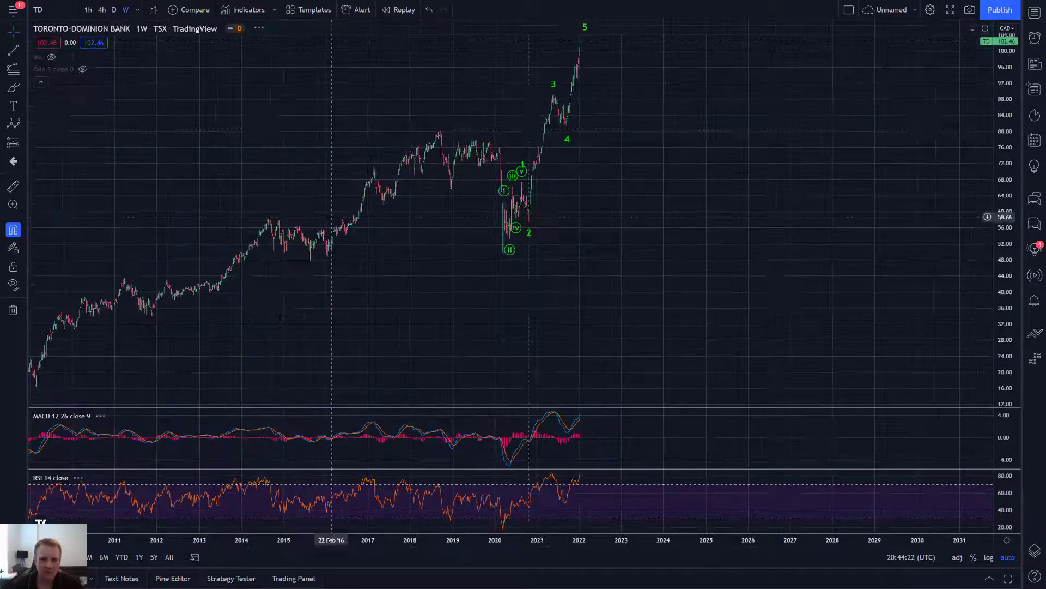
# Clear both sets of Elliott wave labels from the weekly Toronto-Dominion Bank chart.
pyautogui.scroll(-5, 574, 170)
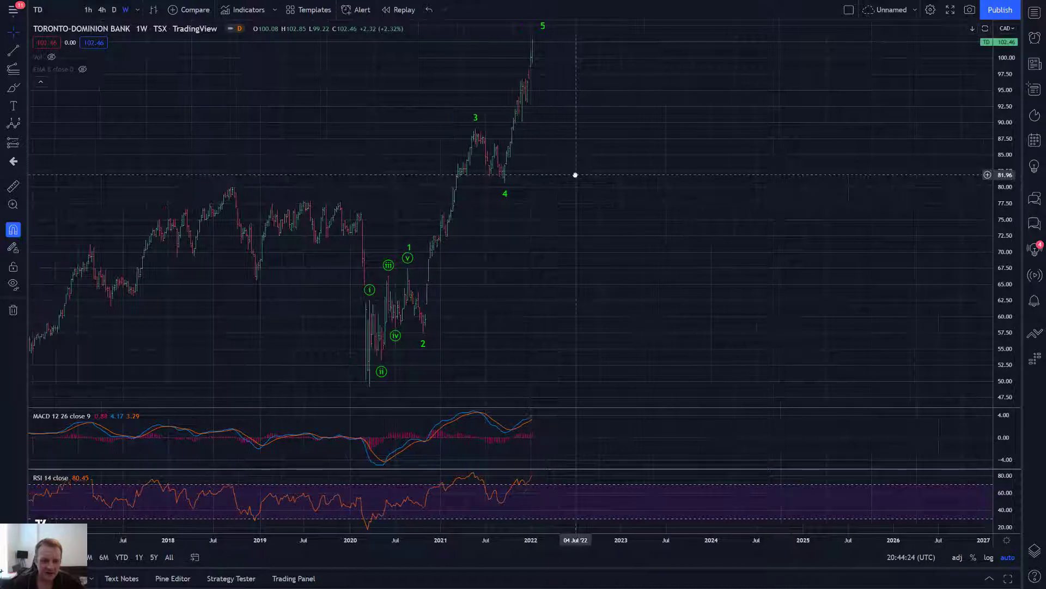
pyautogui.rightClick(510, 88)
pyautogui.click(578, 299)
# Examine Toronto-Dominion Bank's long-term weekly price structure, from the early 2000s through the 2009 and 2020 lows to the latest high.
pyautogui.moveTo(663, 243)
pyautogui.mouseDown()
pyautogui.moveTo(619, 243)
pyautogui.moveTo(663, 225)
pyautogui.mouseUp()
pyautogui.scroll(-3, 614, 250)
pyautogui.moveTo(516, 246)
pyautogui.mouseDown()
pyautogui.moveTo(490, 247)
pyautogui.moveTo(500, 244)
pyautogui.mouseUp()
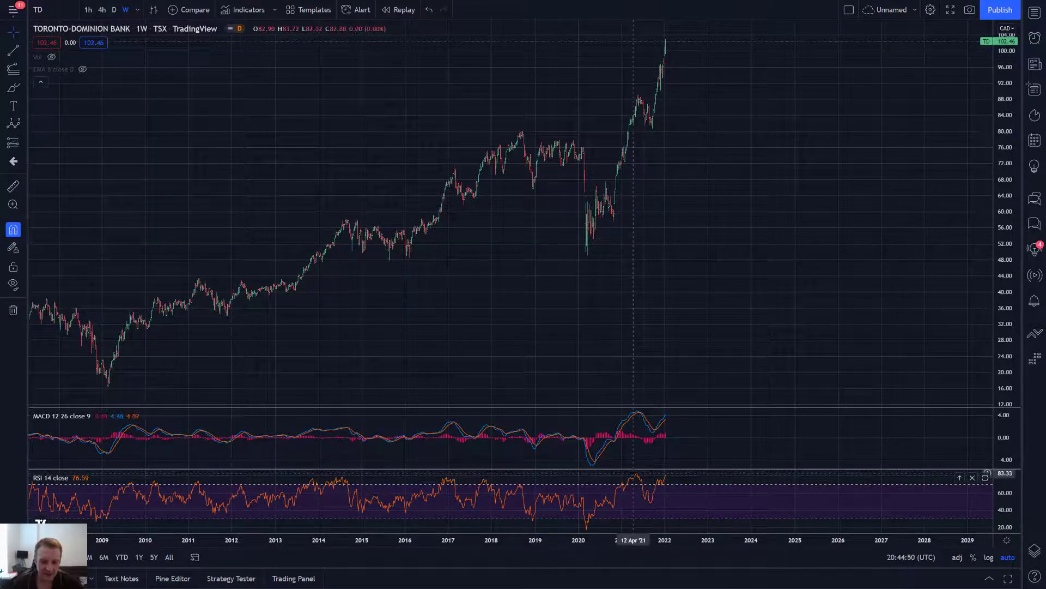
pyautogui.scroll(5, 707, 210)
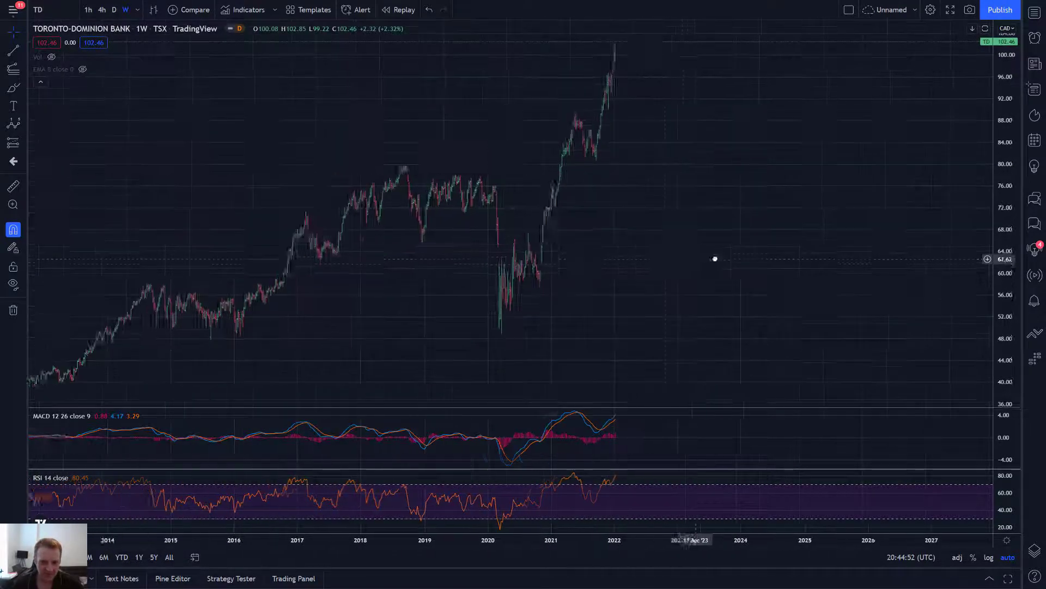
pyautogui.scroll(-5, 710, 259)
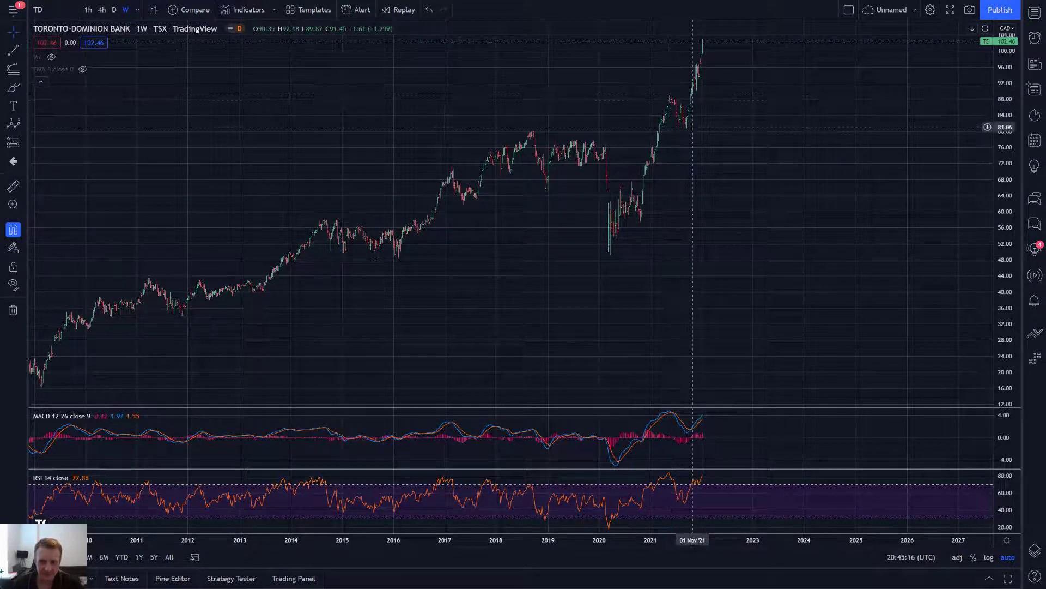
pyautogui.moveTo(702, 170); pyautogui.dragTo(750, 173)
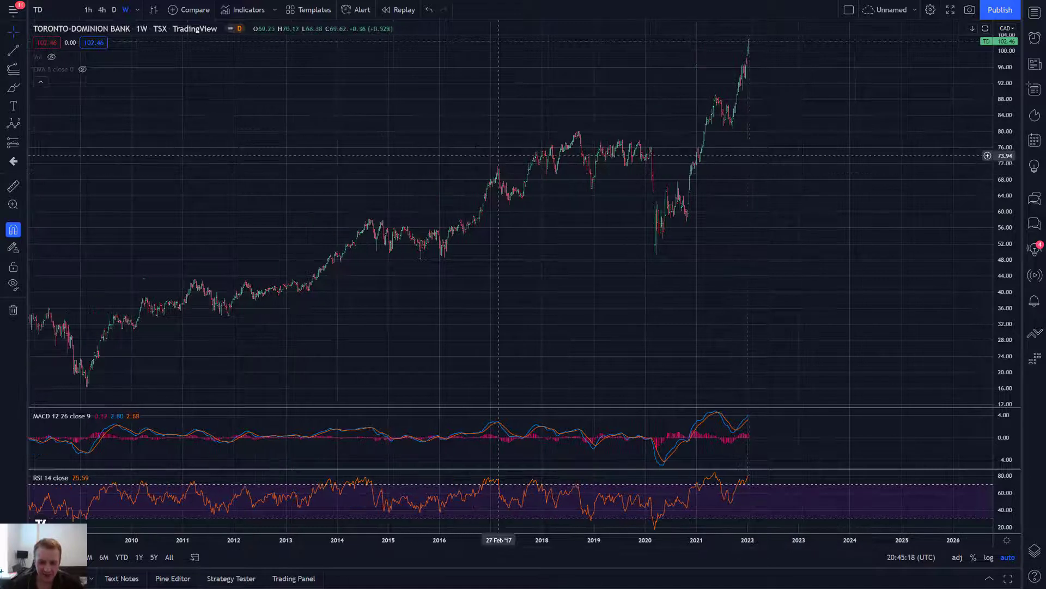
pyautogui.moveTo(464, 134); pyautogui.dragTo(537, 135)
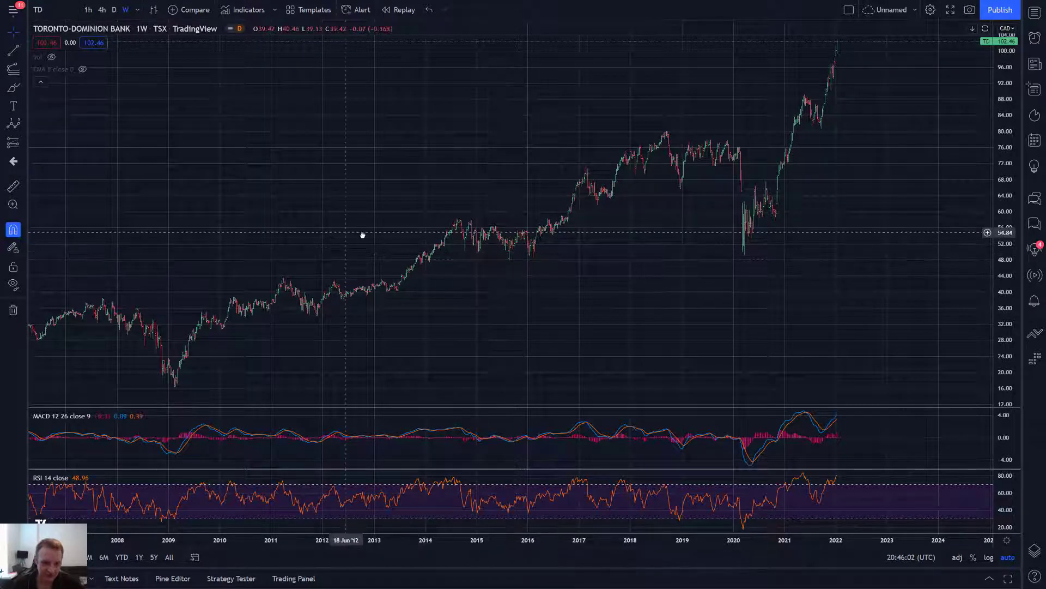
pyautogui.moveTo(349, 232); pyautogui.dragTo(502, 226)
pyautogui.moveTo(431, 224); pyautogui.dragTo(524, 212)
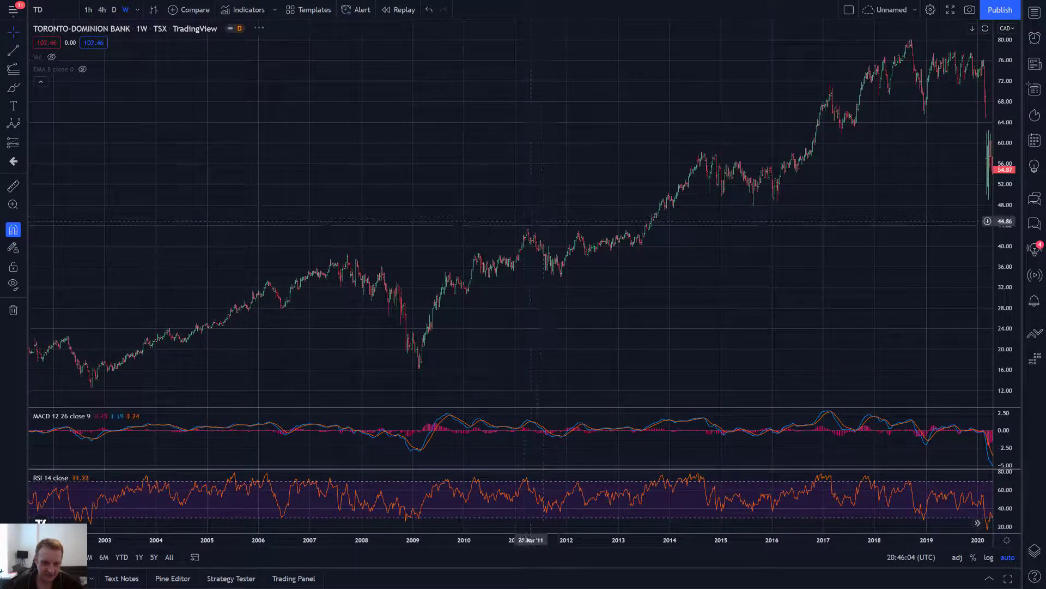
pyautogui.moveTo(561, 170); pyautogui.dragTo(549, 169)
pyautogui.moveTo(596, 161); pyautogui.dragTo(514, 202)
pyautogui.moveTo(735, 270); pyautogui.dragTo(490, 291)
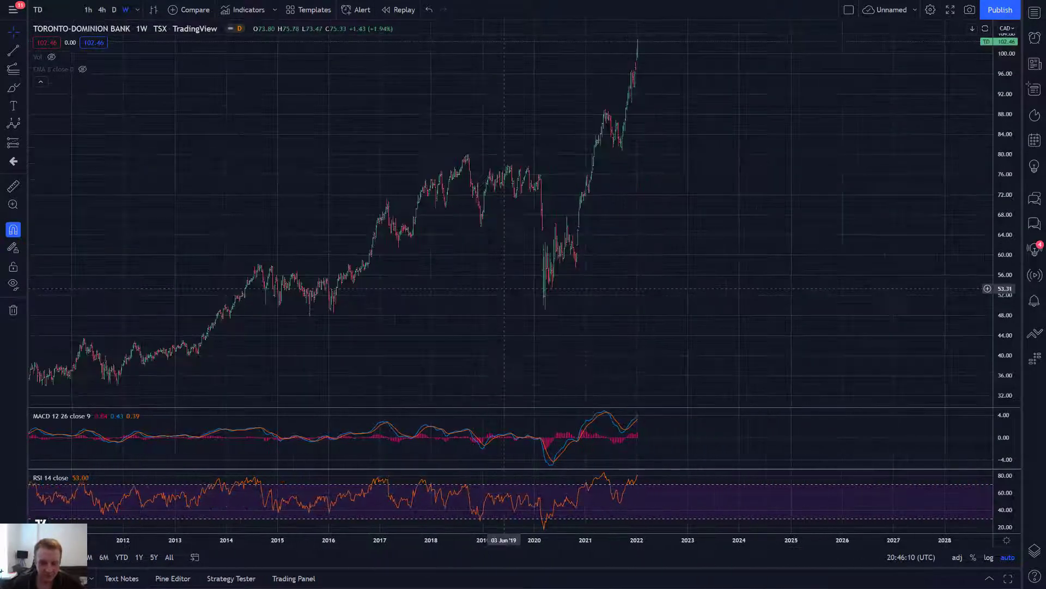
pyautogui.moveTo(638, 257); pyautogui.dragTo(675, 246)
pyautogui.moveTo(512, 240); pyautogui.dragTo(670, 233)
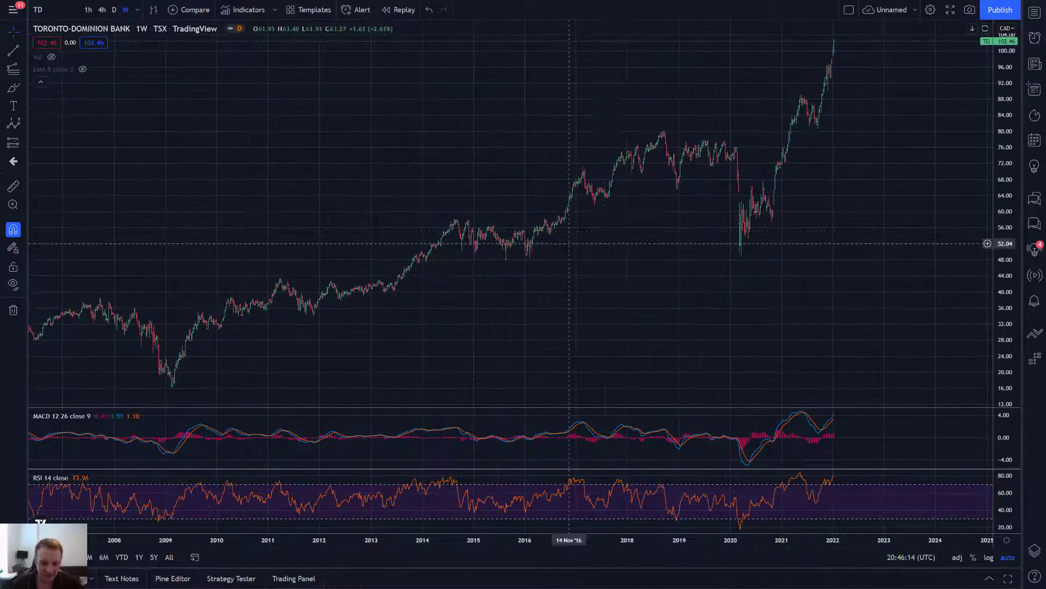
pyautogui.moveTo(577, 239); pyautogui.dragTo(462, 280)
pyautogui.moveTo(556, 276); pyautogui.dragTo(561, 275)
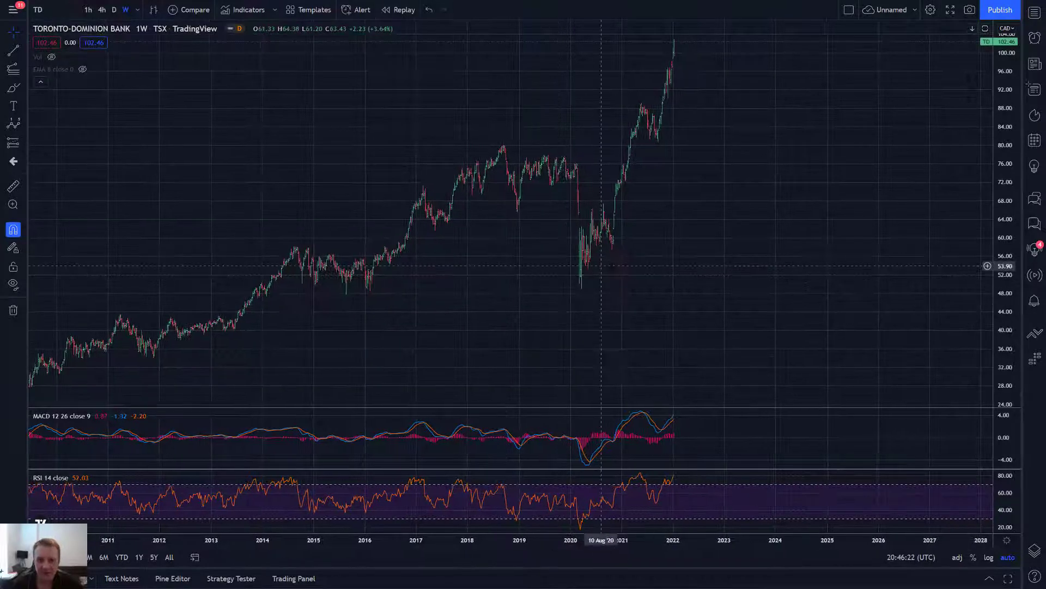
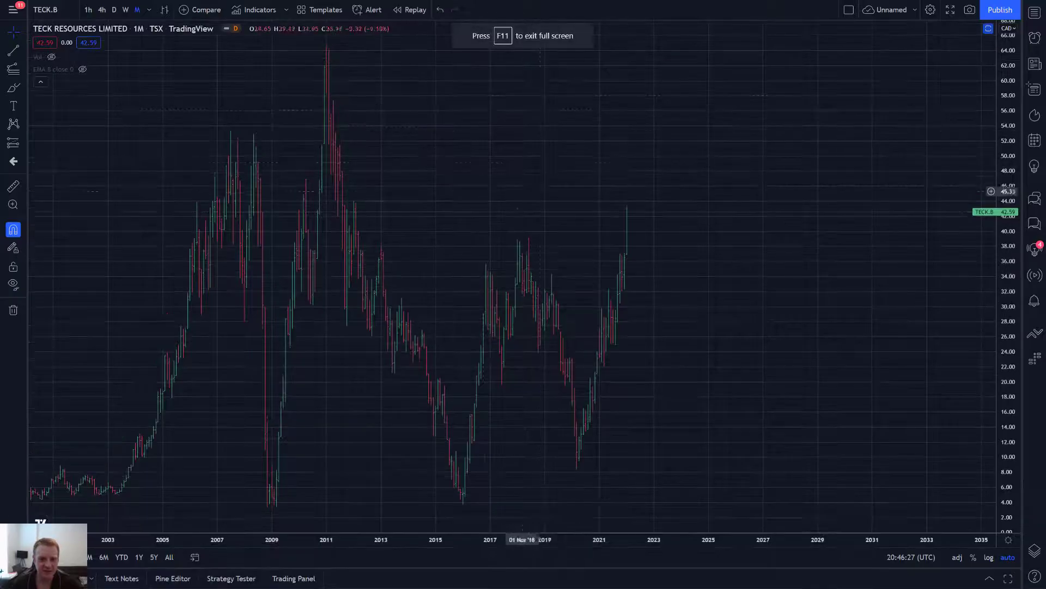
# Examine Teck Resources' full monthly price history, comparing the major highs and lows since the late 1990s.
pyautogui.moveTo(440, 145); pyautogui.dragTo(561, 145)
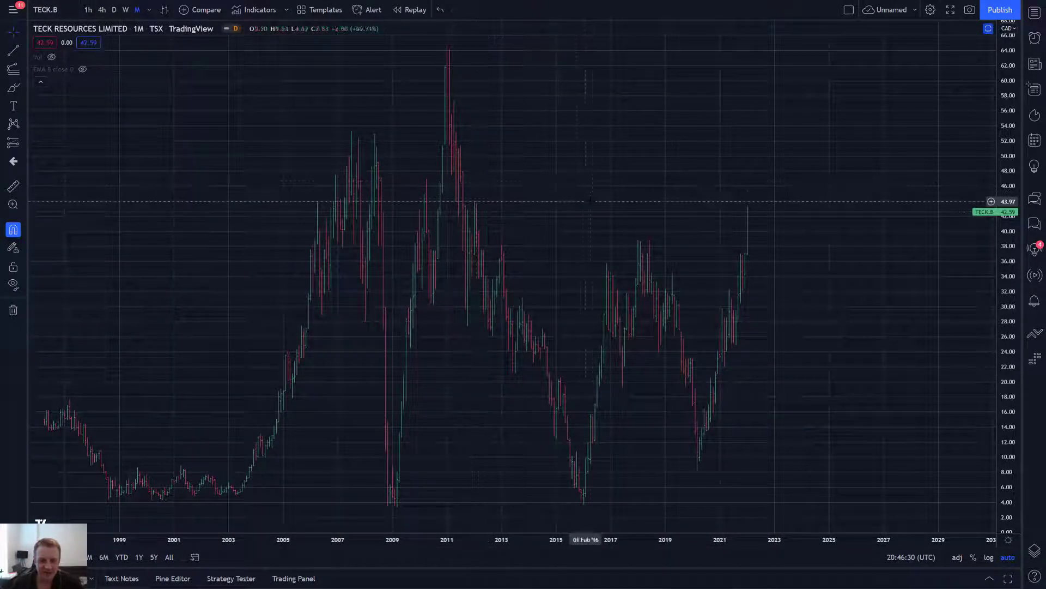
pyautogui.scroll(-3, 593, 202)
pyautogui.scroll(-2, 603, 206)
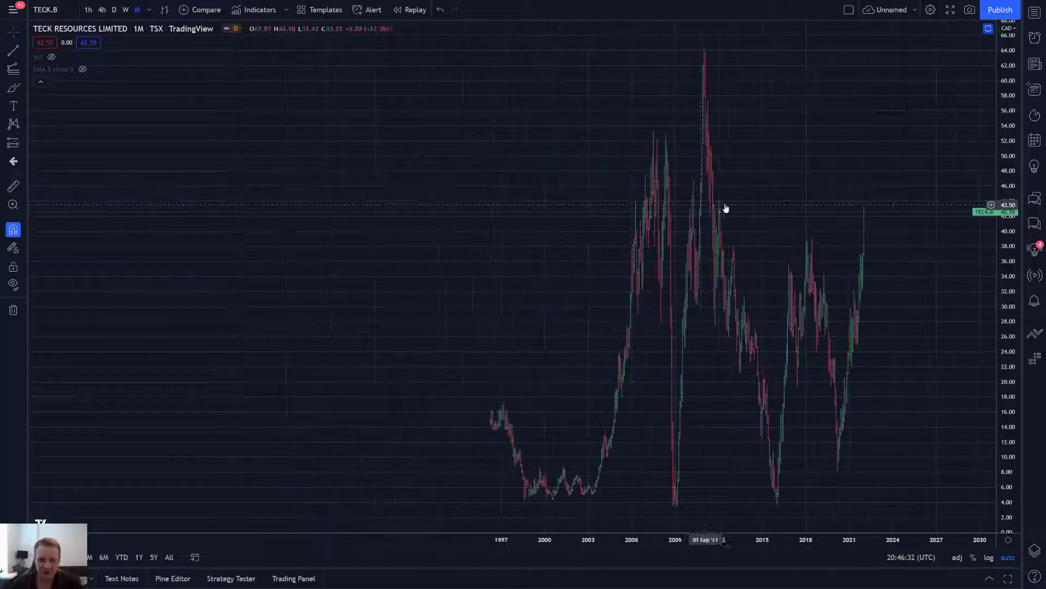
pyautogui.scroll(3, 722, 207)
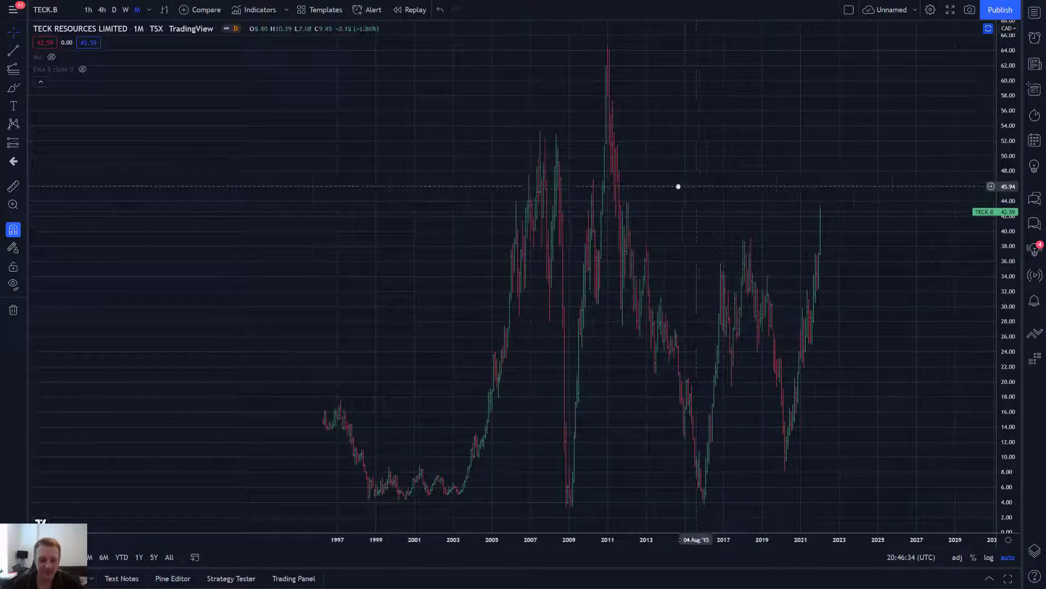
pyautogui.moveTo(696, 188); pyautogui.dragTo(672, 187)
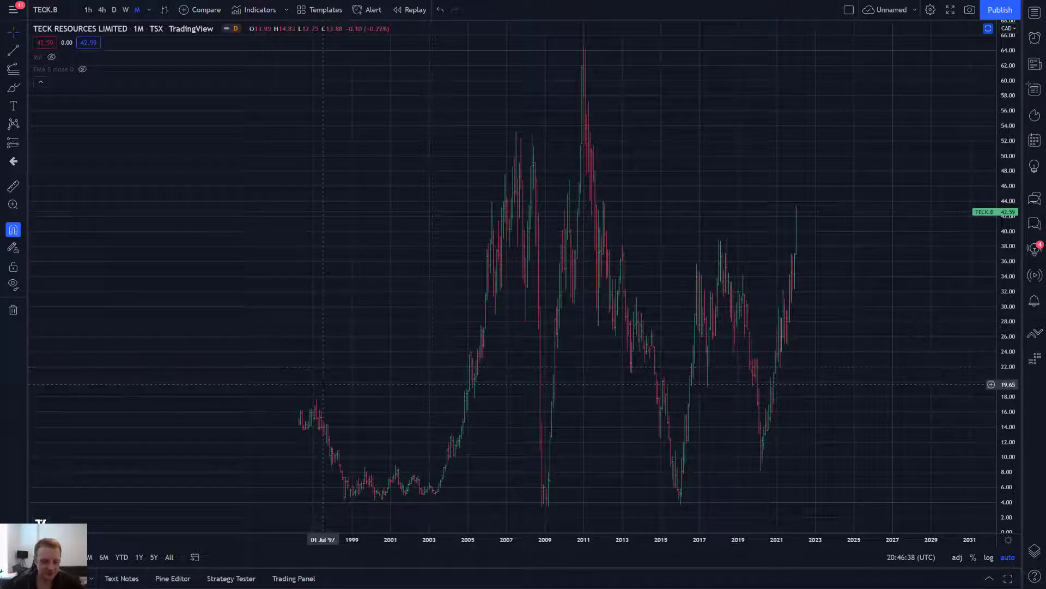
pyautogui.moveTo(614, 284); pyautogui.dragTo(643, 325)
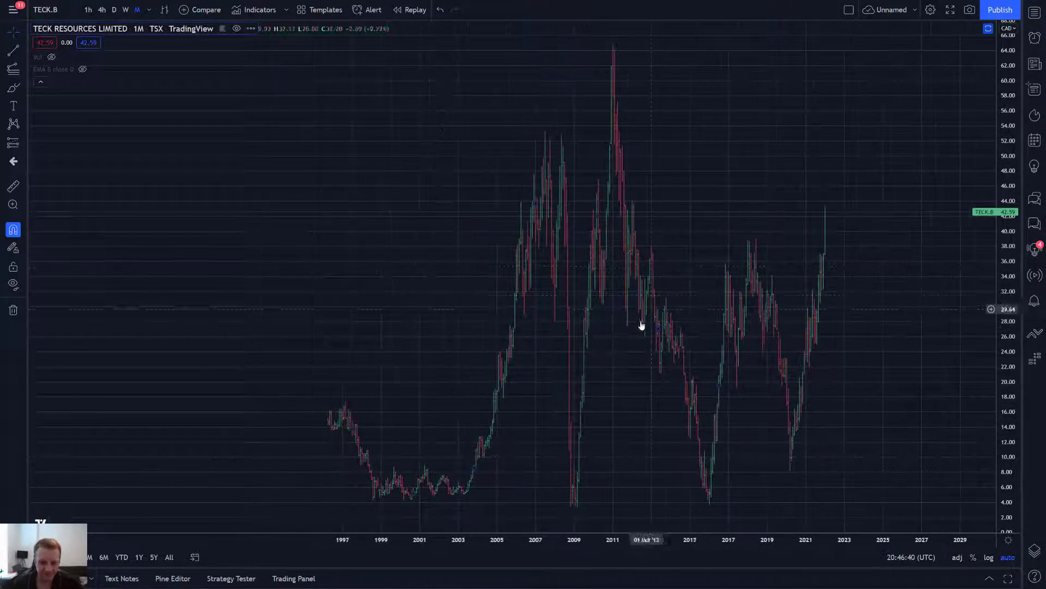
pyautogui.scroll(2, 643, 325)
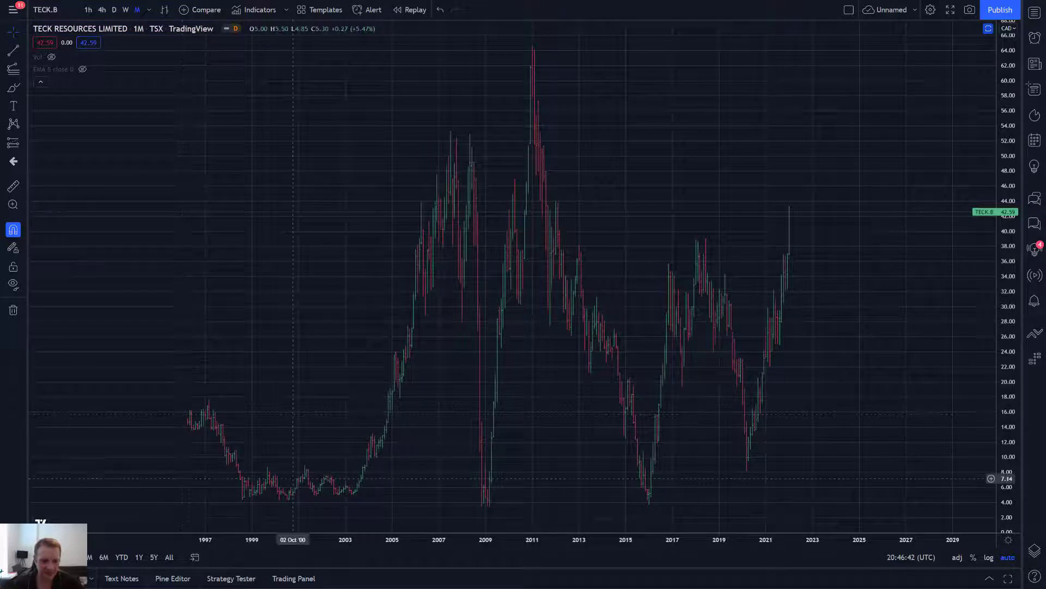
pyautogui.moveTo(664, 526); pyautogui.dragTo(589, 164)
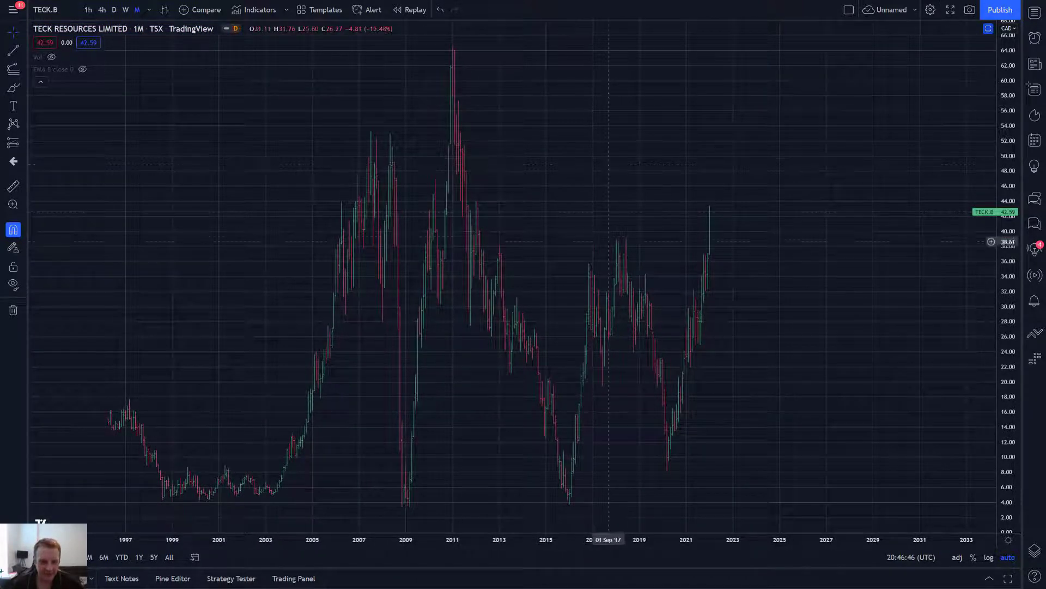
pyautogui.moveTo(619, 124); pyautogui.dragTo(669, 127)
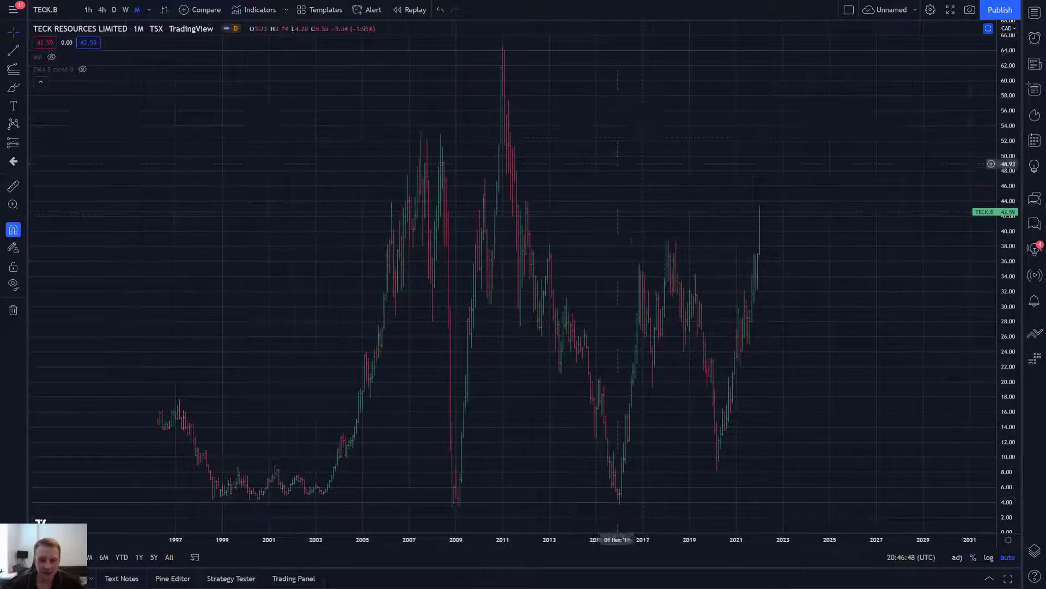
pyautogui.moveTo(640, 90)
pyautogui.mouseDown()
pyautogui.moveTo(519, 81)
pyautogui.moveTo(782, 93)
pyautogui.mouseUp()
# Draw an Elliott Triangle Wave (ABCDE) from the July 2007 high, with points at November 2008, January 2011, January 2016, June 2018 and March 2020.
pyautogui.scroll(2, 696, 135)
pyautogui.moveTo(416, 104); pyautogui.dragTo(365, 94)
pyautogui.click(23, 117)
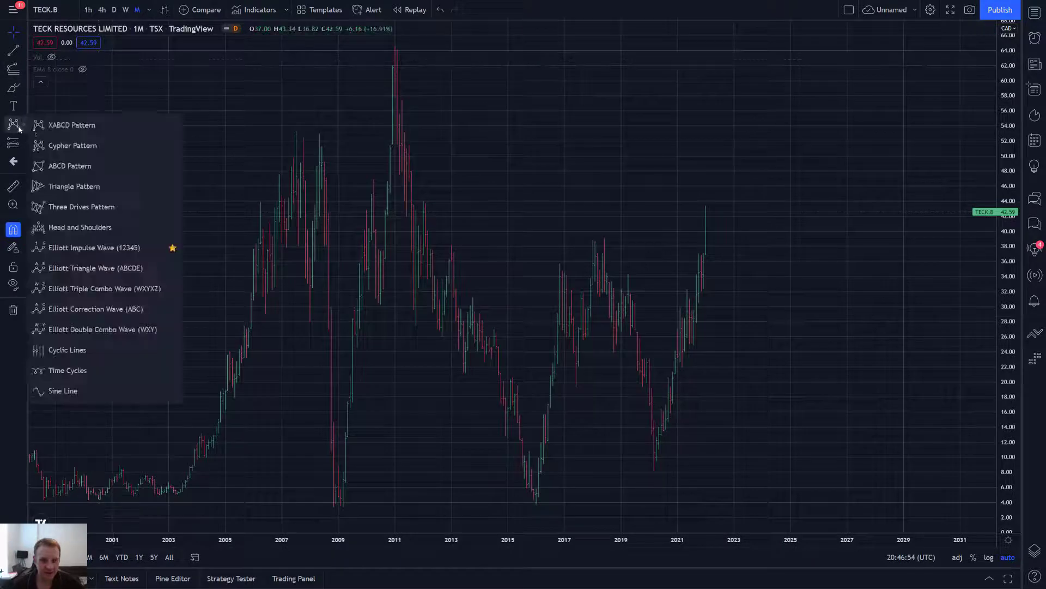
pyautogui.click(129, 269)
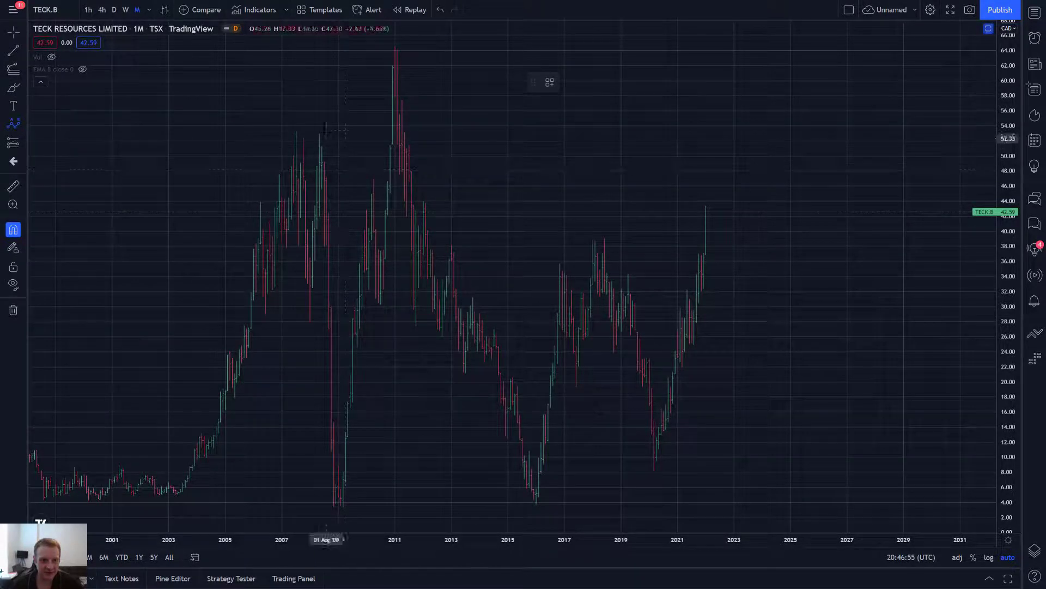
pyautogui.click(296, 131)
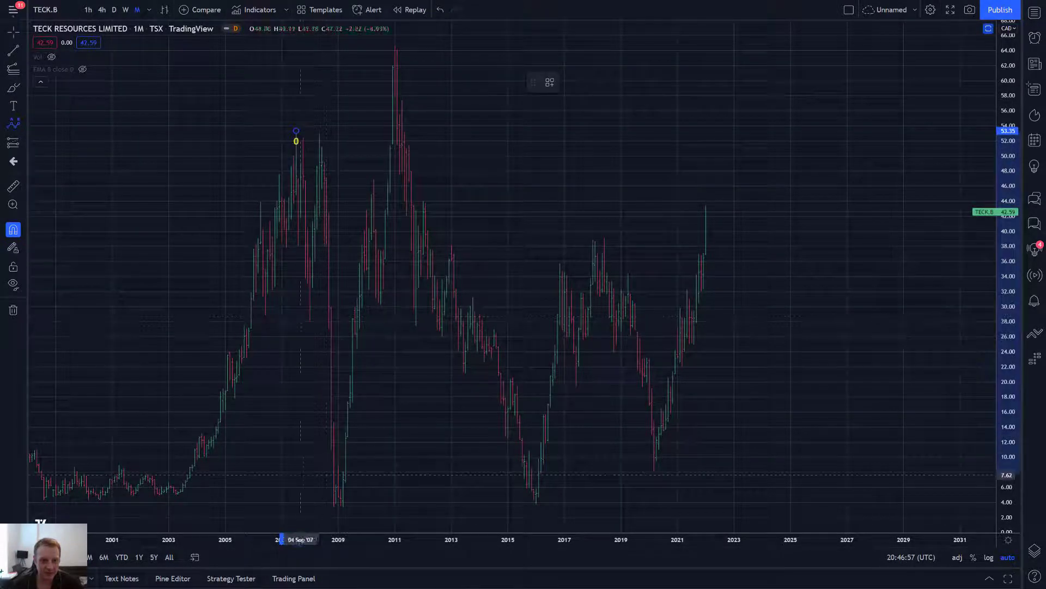
pyautogui.click(333, 507)
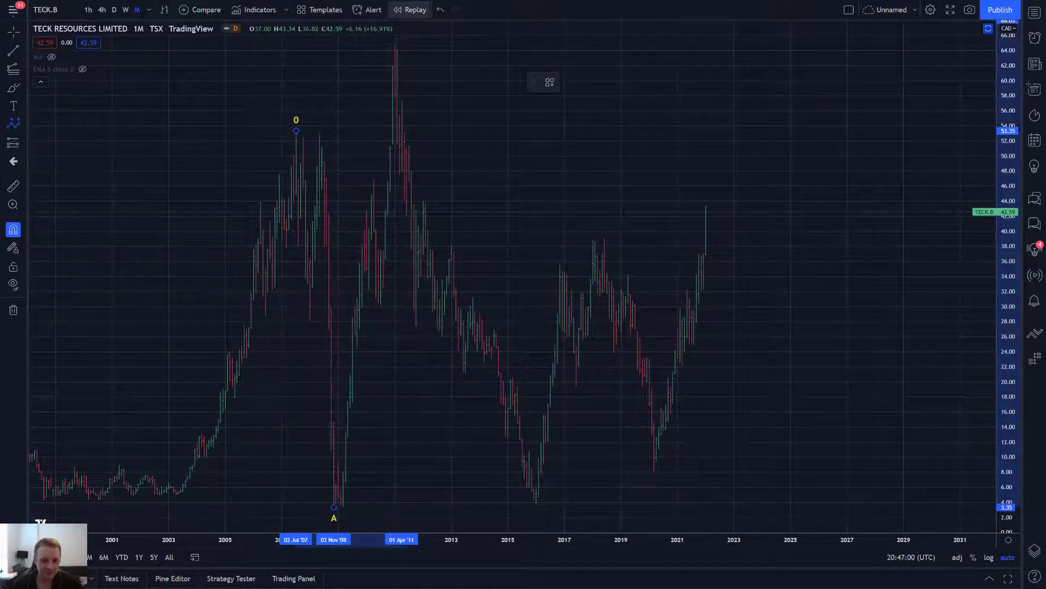
pyautogui.click(395, 47)
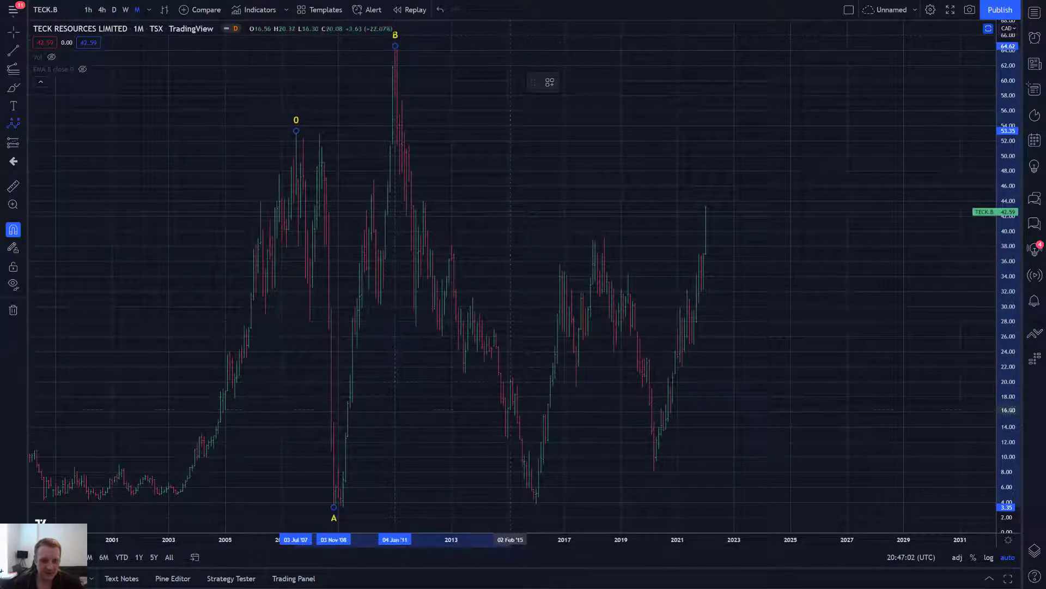
pyautogui.click(537, 504)
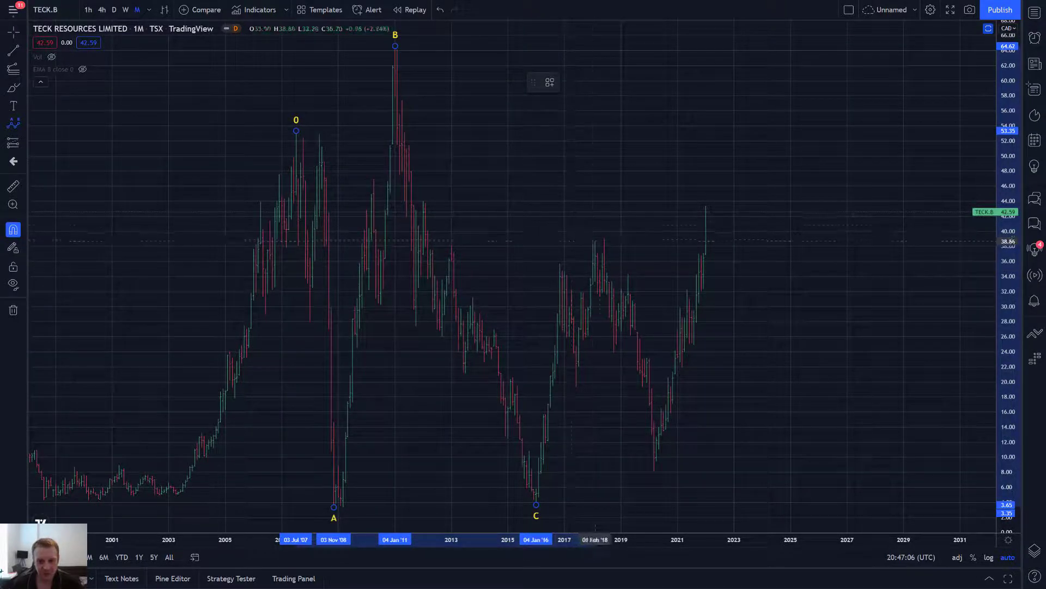
pyautogui.click(604, 238)
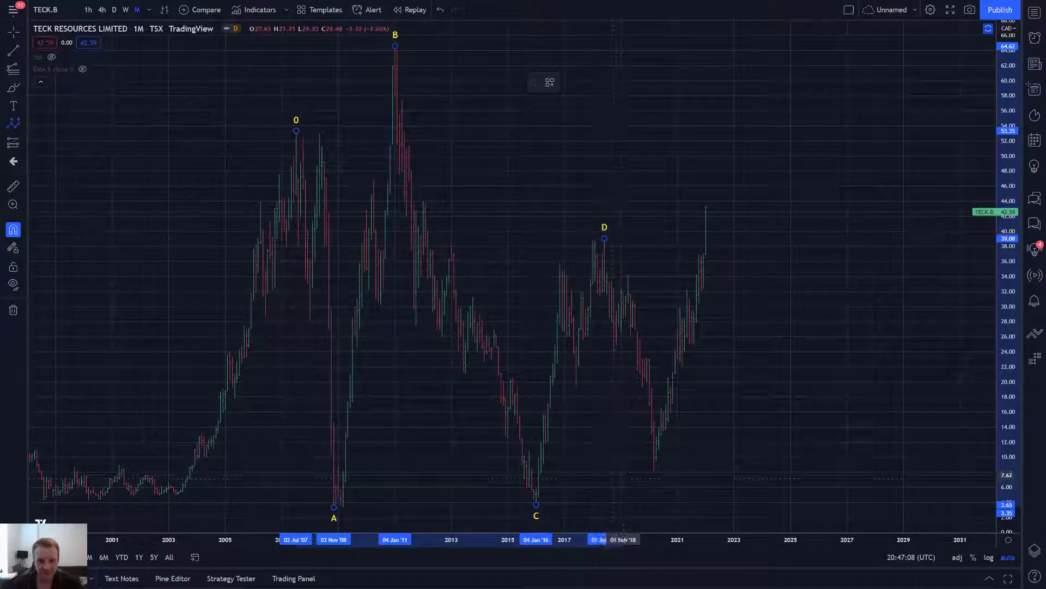
pyautogui.click(654, 471)
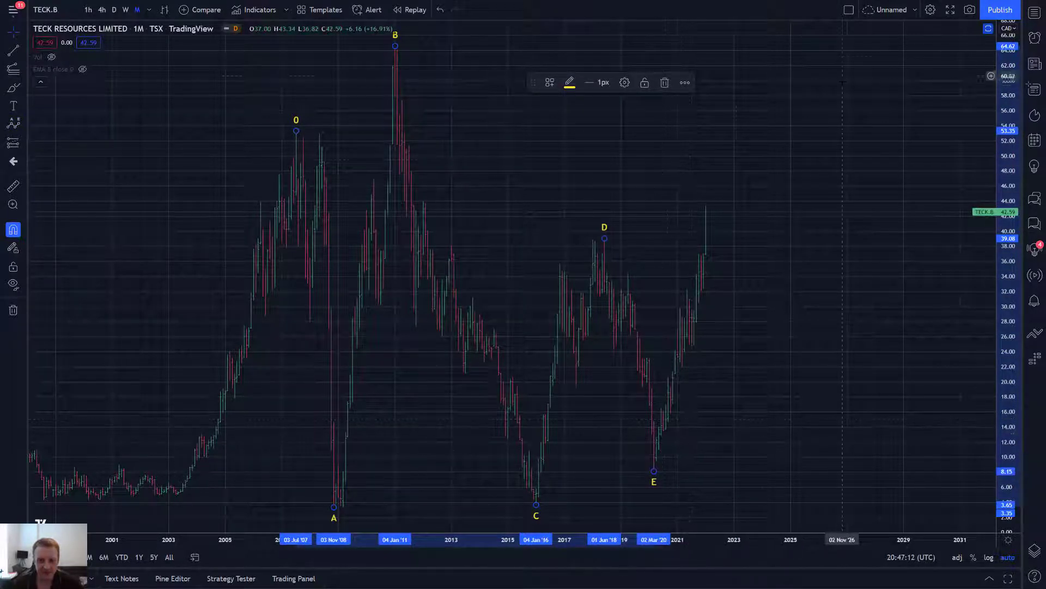
pyautogui.click(848, 73)
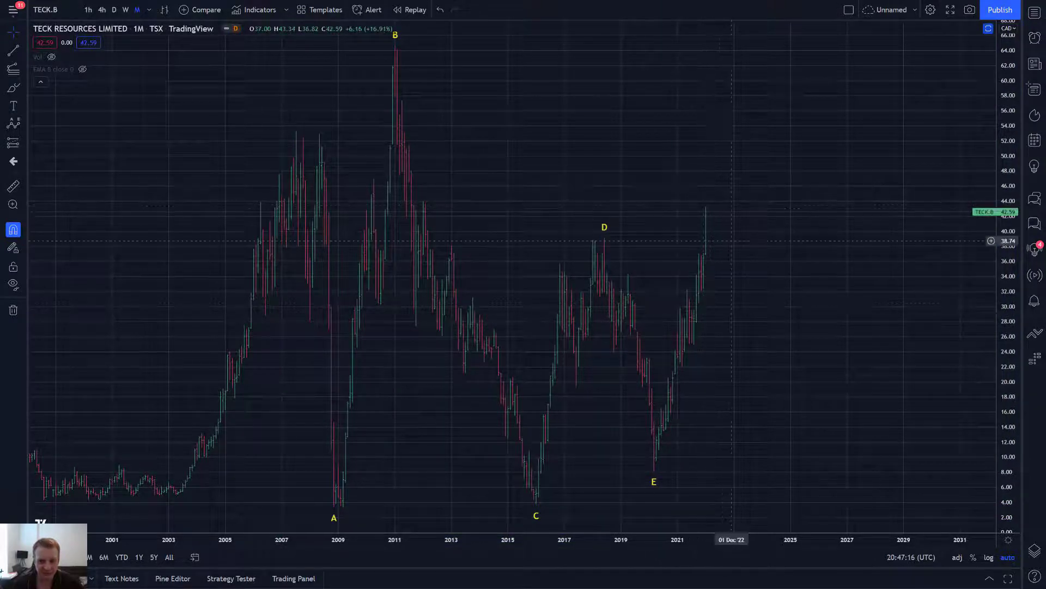
# Move the triangle's point D to 43.34 at January 2022 and project point E to about 20.94 at May 2026.
pyautogui.moveTo(604, 239); pyautogui.dragTo(706, 206)
pyautogui.moveTo(654, 472); pyautogui.dragTo(845, 455)
pyautogui.moveTo(852, 416); pyautogui.dragTo(827, 371)
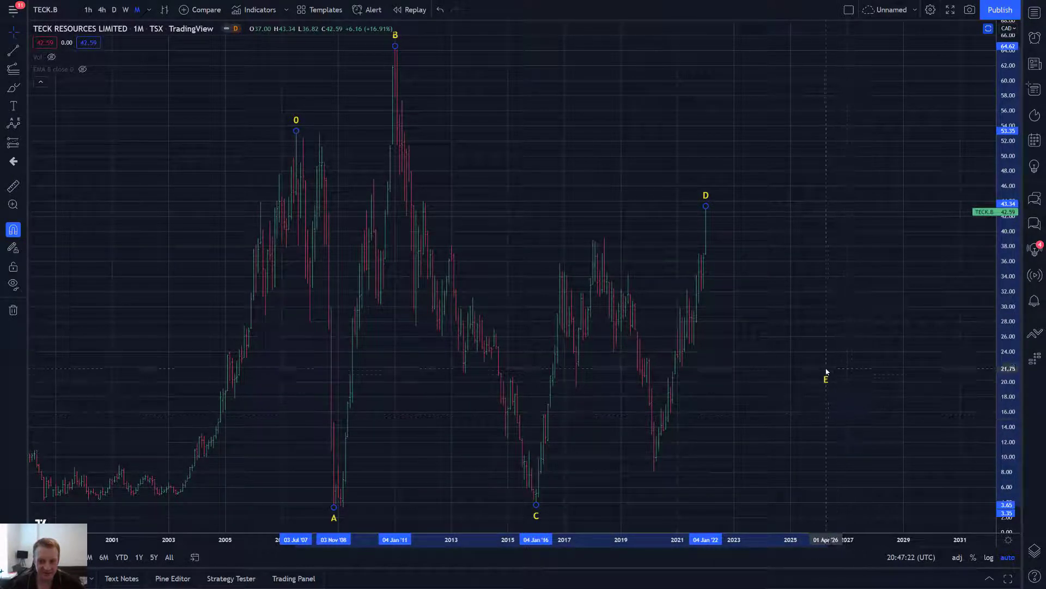
pyautogui.click(828, 377)
pyautogui.moveTo(764, 427); pyautogui.dragTo(648, 428)
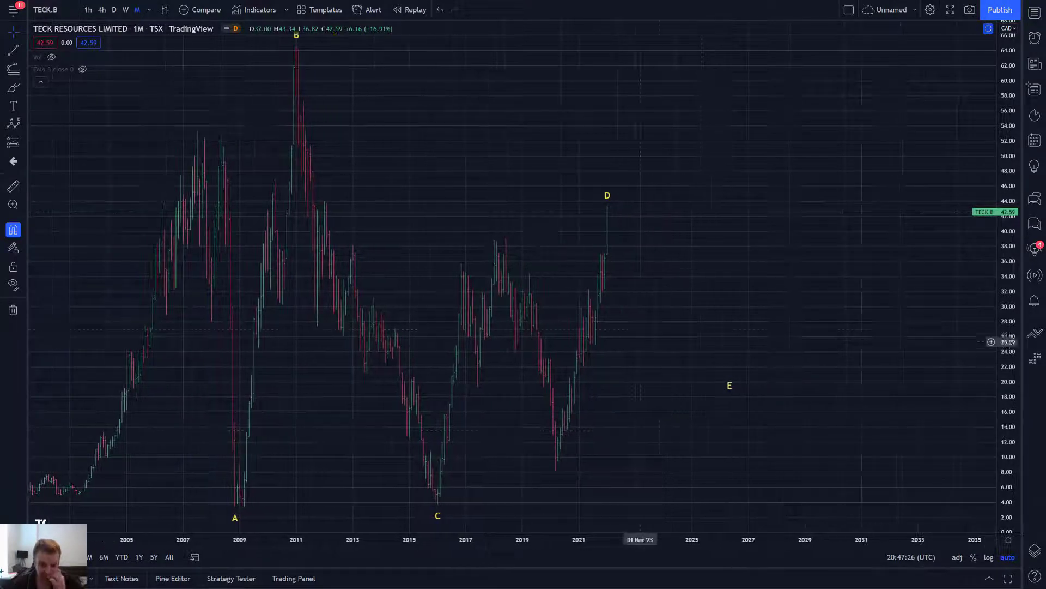
# Change the triangle's wave degree to the one that labels its points (A) to (E) in parentheses.
pyautogui.rightClick(607, 205)
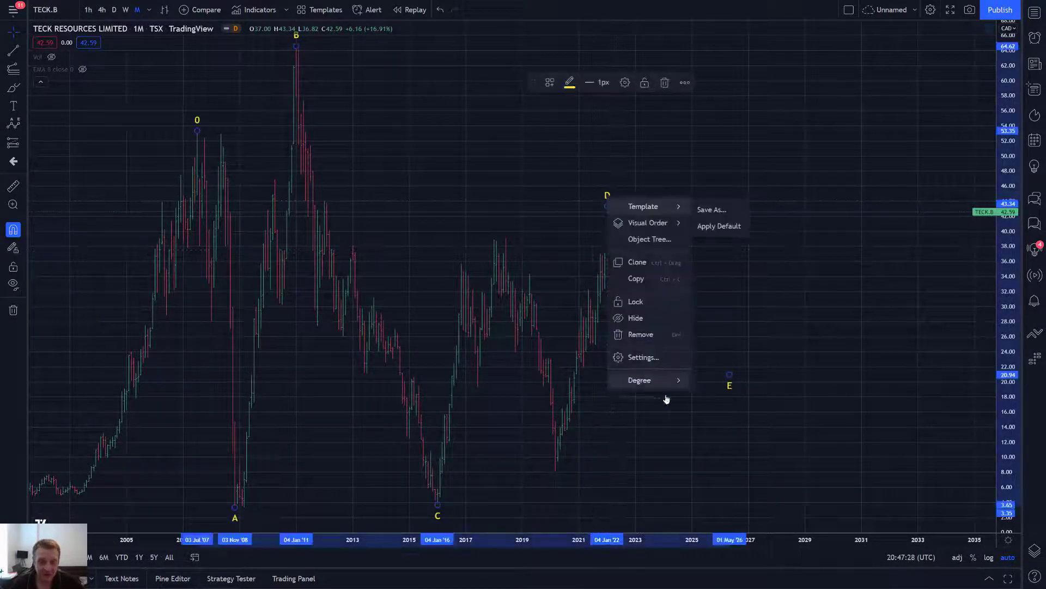
pyautogui.moveTo(648, 380)
pyautogui.click(734, 463)
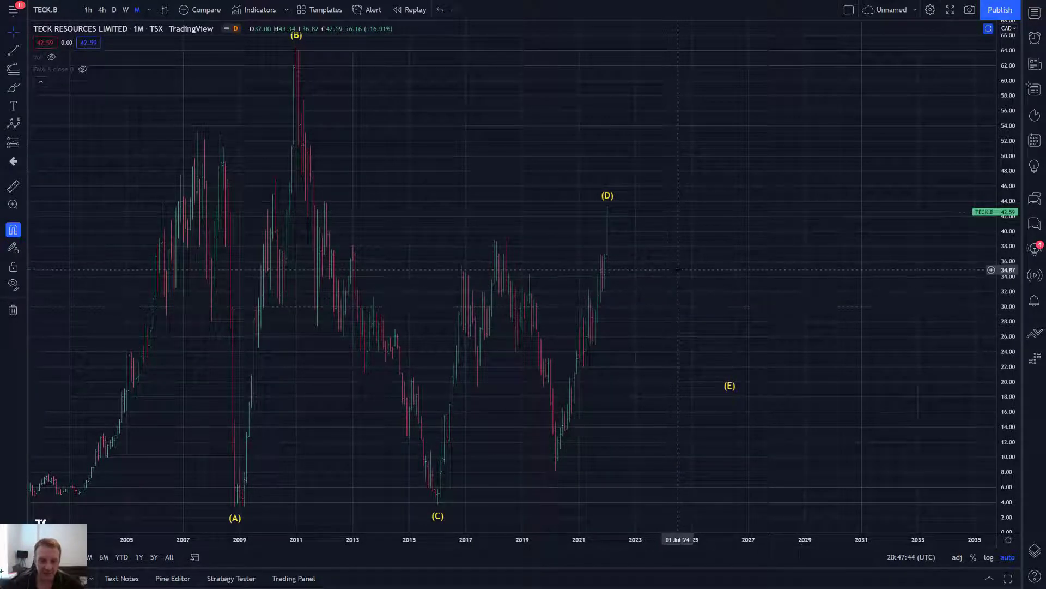
# Reposition the triangle's point (E) at about 25 in mid-2025 and restore the MACD and RSI panes below the price chart.
pyautogui.moveTo(730, 383); pyautogui.dragTo(700, 338)
pyautogui.click(707, 280)
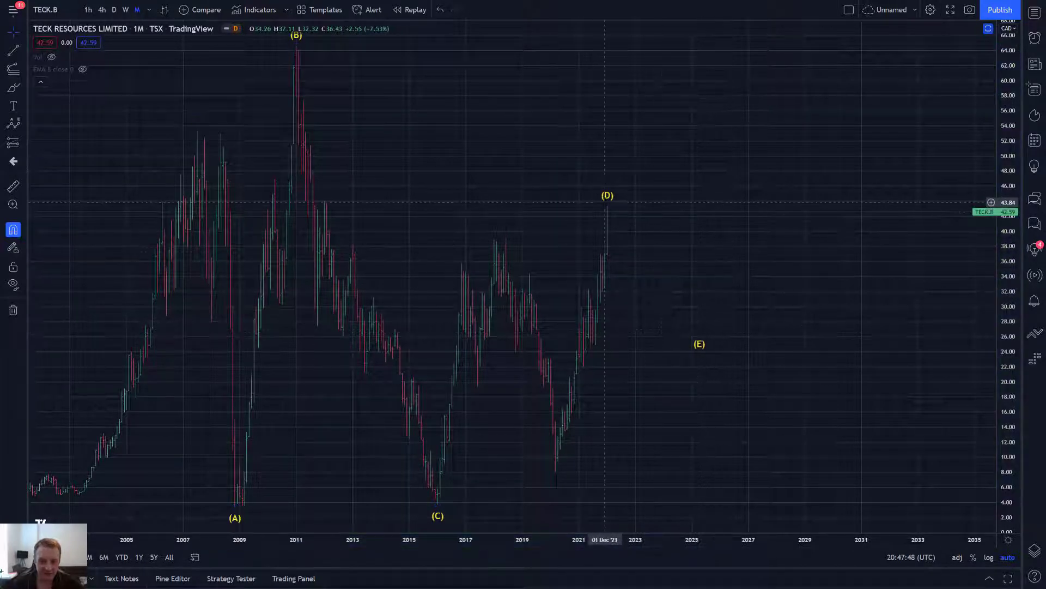
pyautogui.moveTo(699, 345); pyautogui.dragTo(704, 354)
pyautogui.click(702, 288)
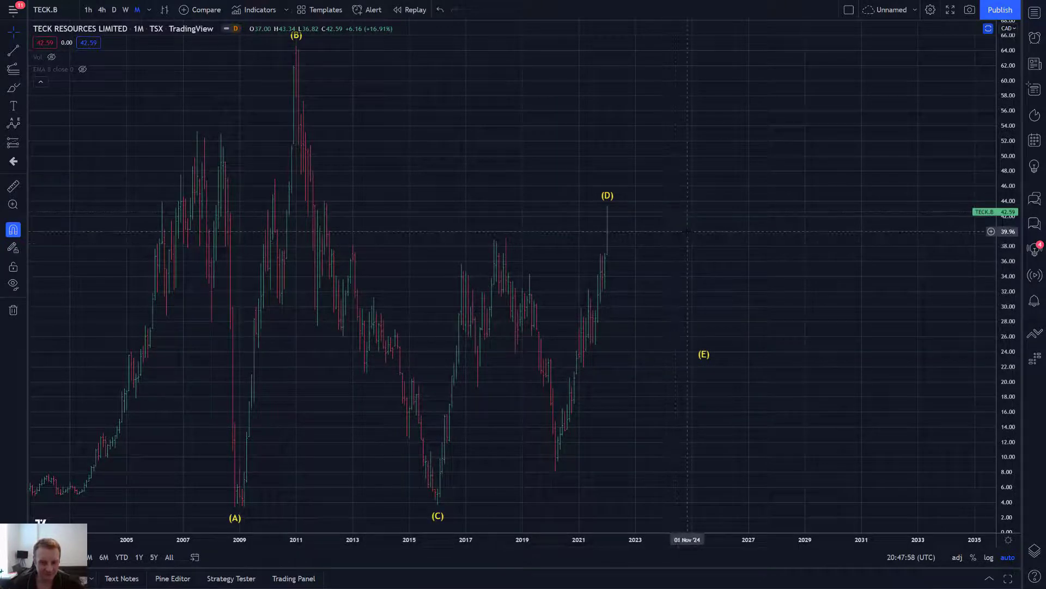
pyautogui.doubleClick(685, 135)
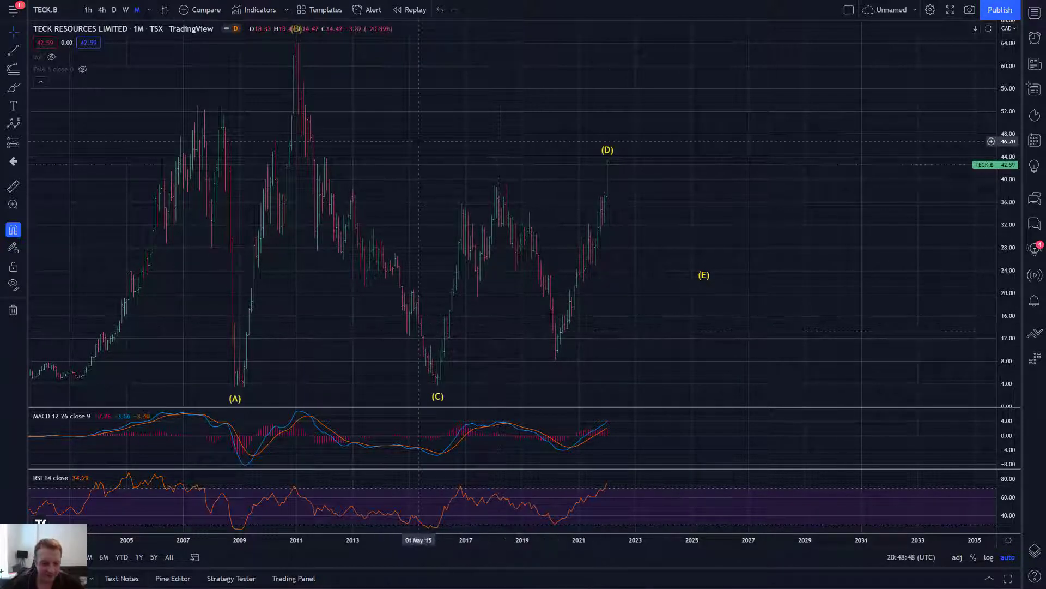
# Draw an Elliott Correction Wave (ABC) from the January 2016 low, with A at 35.67, B at 19.27 in June 2017 and C at the June 2018 high.
pyautogui.moveTo(481, 131); pyautogui.dragTo(505, 132)
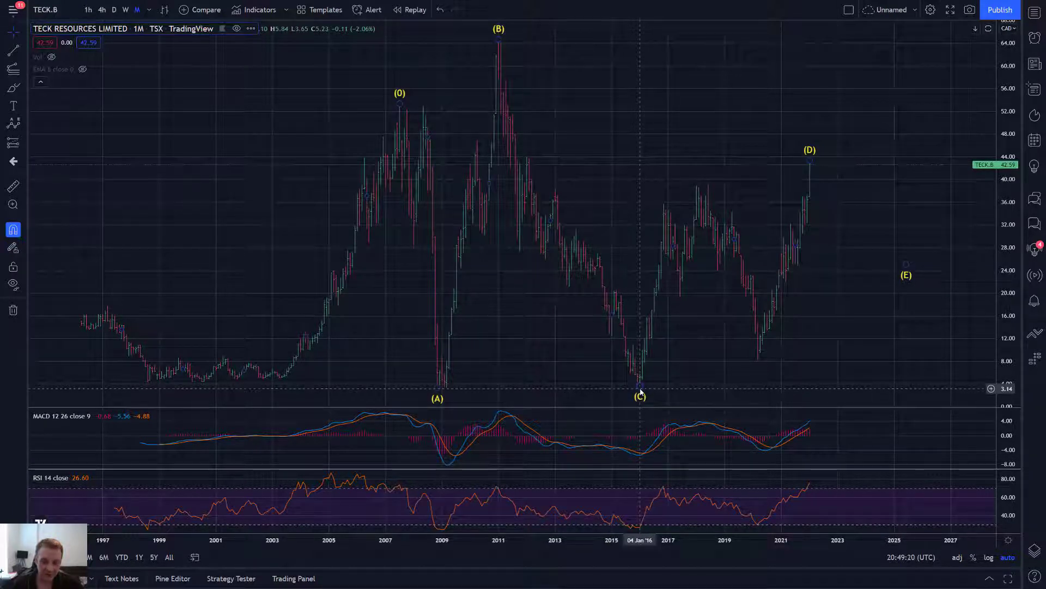
pyautogui.moveTo(492, 42); pyautogui.dragTo(524, 116)
pyautogui.moveTo(689, 112); pyautogui.dragTo(598, 122)
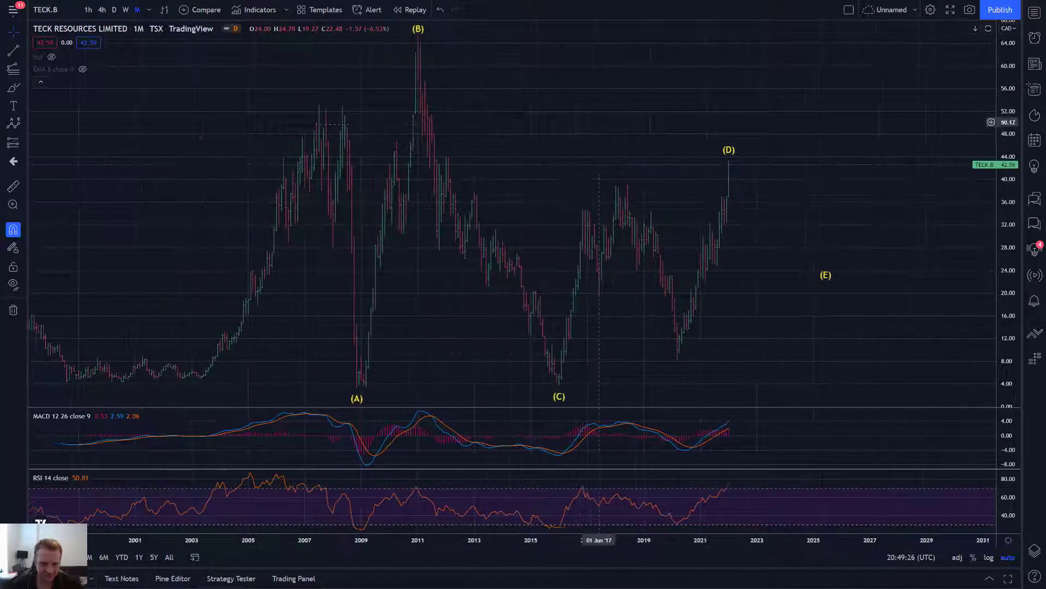
pyautogui.moveTo(732, 173); pyautogui.dragTo(682, 174)
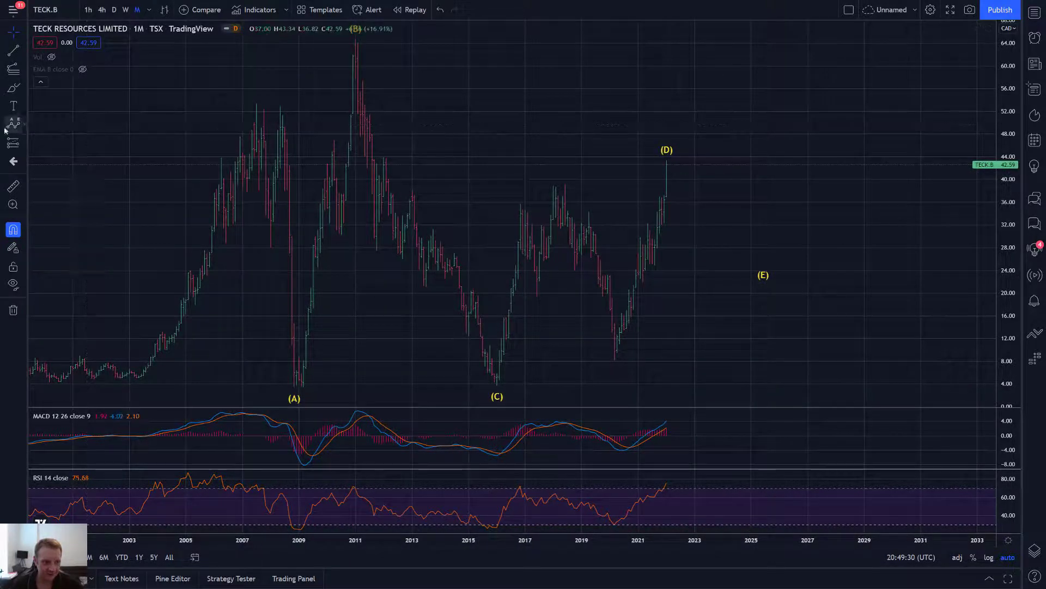
pyautogui.click(23, 124)
pyautogui.click(126, 309)
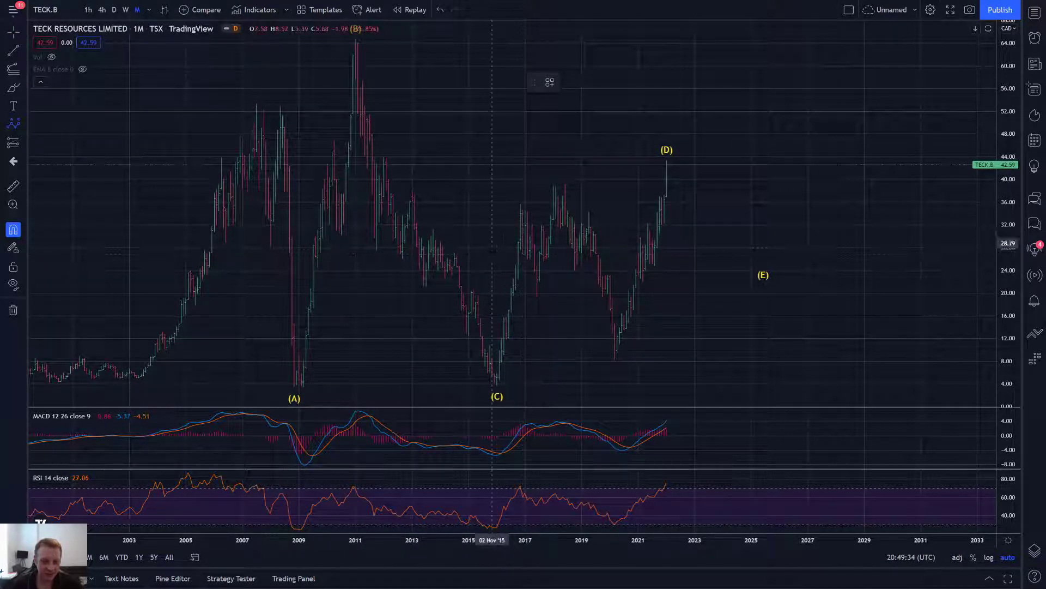
pyautogui.click(497, 385)
pyautogui.click(520, 204)
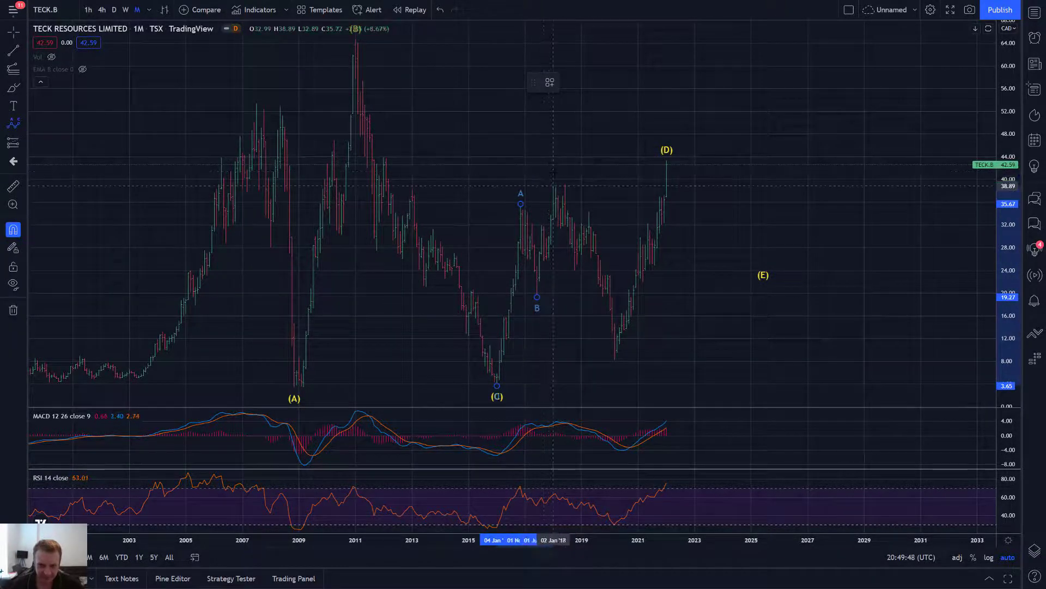
pyautogui.click(565, 184)
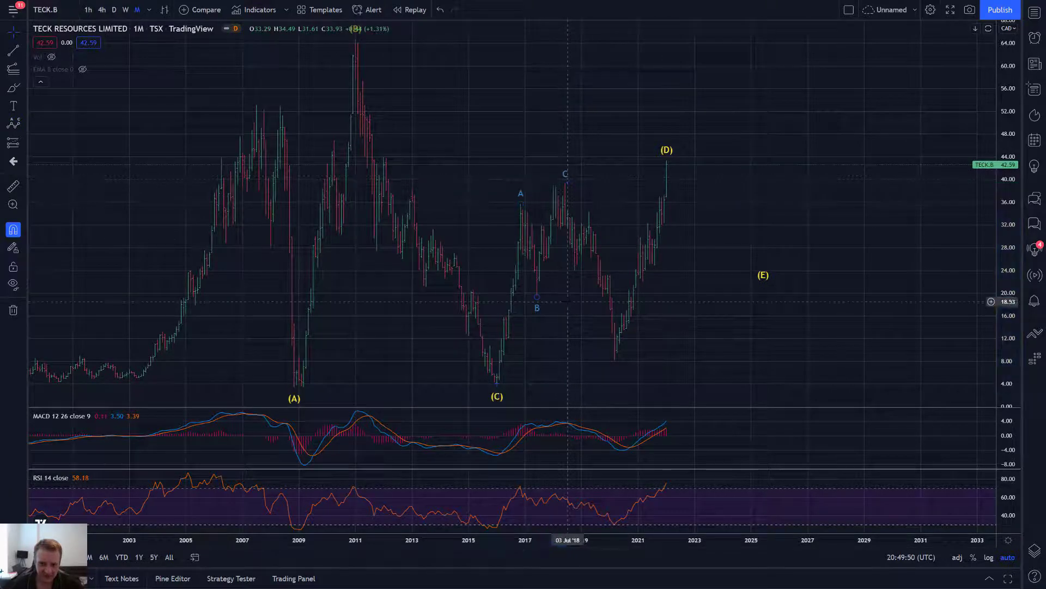
# Move the correction's point A to 39.08 at June 2018, B to 8.15 at March 2020 and C to the January 2022 high.
pyautogui.moveTo(568, 190); pyautogui.dragTo(611, 309)
pyautogui.moveTo(529, 204); pyautogui.dragTo(564, 182)
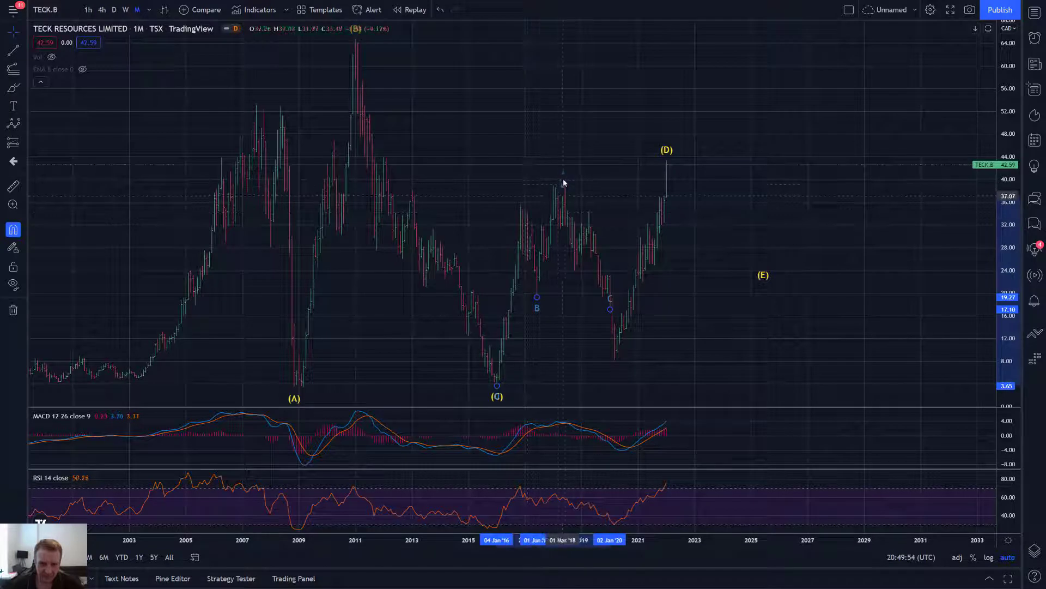
pyautogui.moveTo(537, 297); pyautogui.dragTo(612, 360)
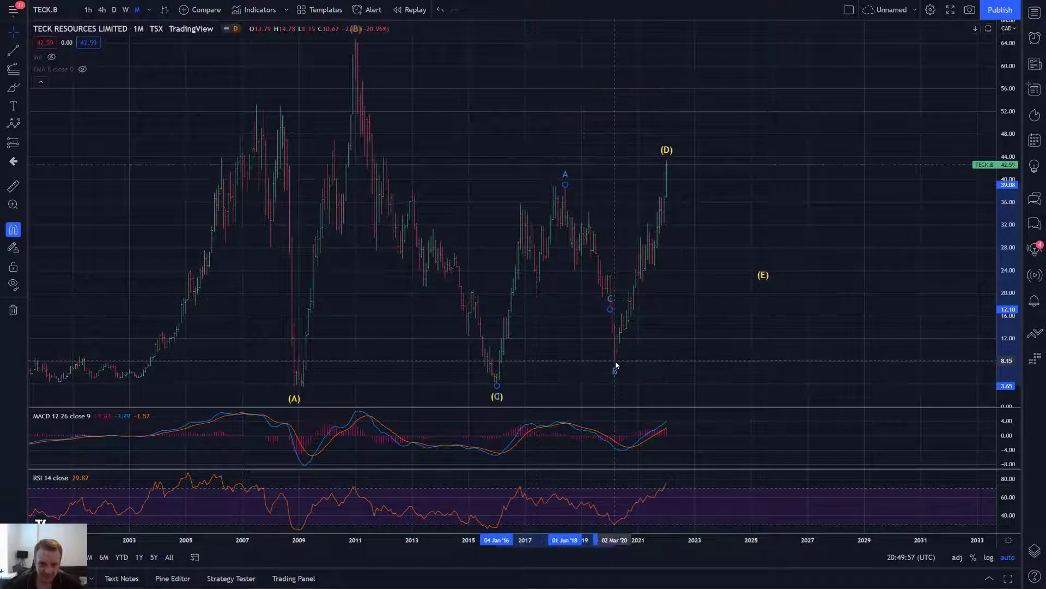
pyautogui.moveTo(610, 310)
pyautogui.mouseDown()
pyautogui.moveTo(683, 143)
pyautogui.moveTo(676, 151)
pyautogui.mouseUp()
pyautogui.moveTo(661, 256)
pyautogui.mouseDown()
pyautogui.moveTo(602, 285)
pyautogui.moveTo(526, 302)
pyautogui.mouseUp()
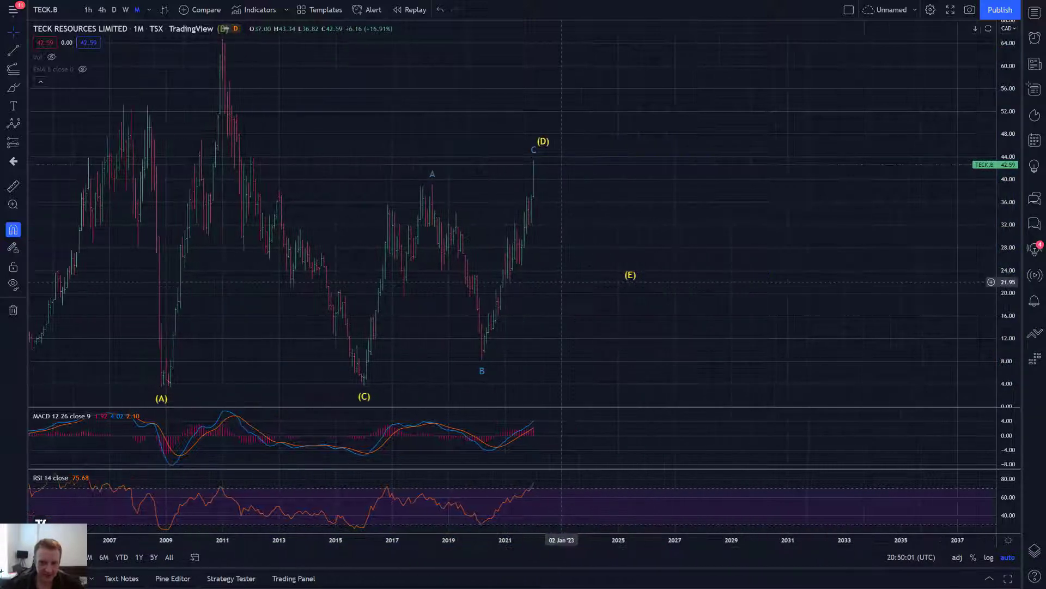
# Draw a Trend-Based Fib Extension from the (C) low at 3.65 through A at 39.08 to B at 8.15.
pyautogui.click(12, 129)
pyautogui.click(13, 70)
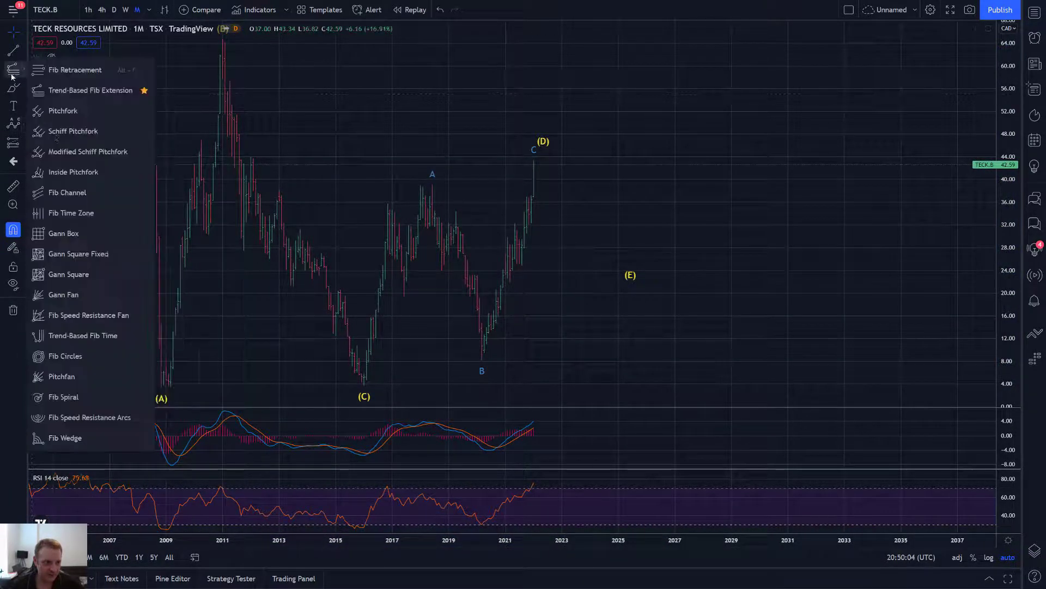
pyautogui.click(86, 75)
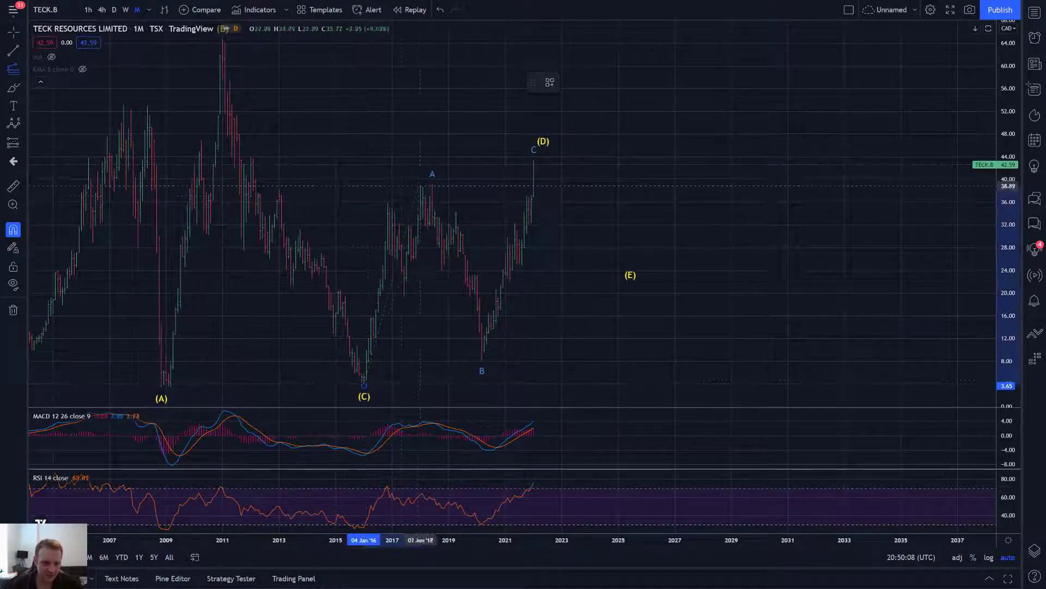
pyautogui.click(433, 184)
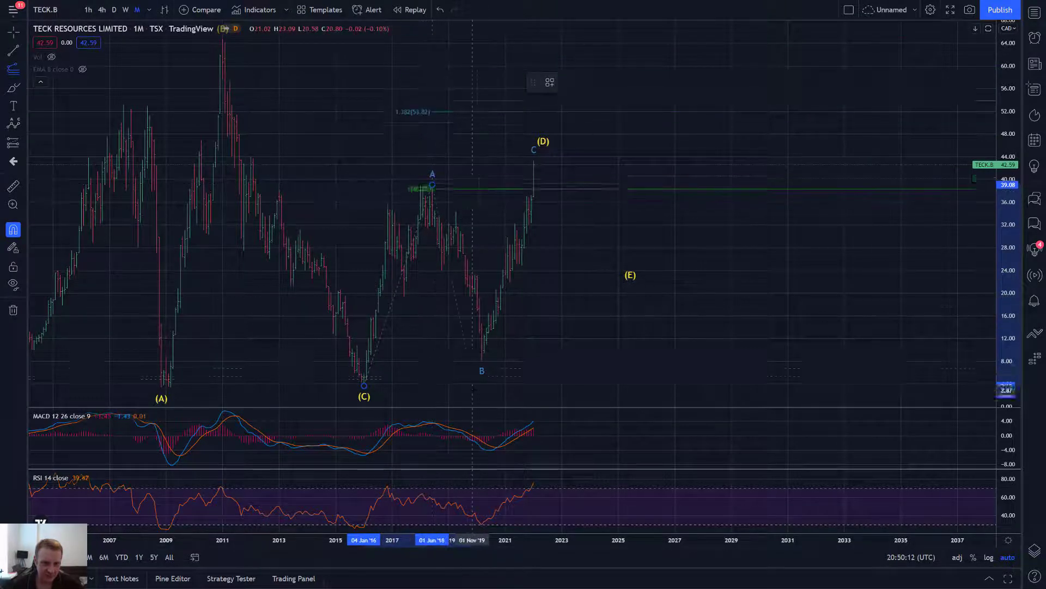
pyautogui.click(482, 360)
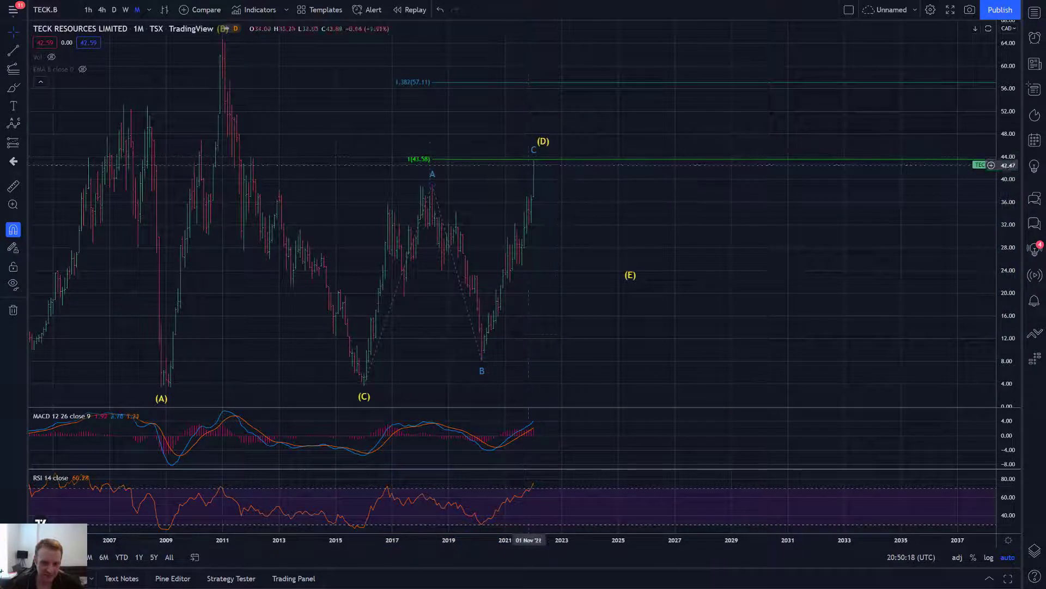
# Fine-tune the triangle's point (D) just above wave C and move point (E) to about 27 in early 2024.
pyautogui.click(542, 144)
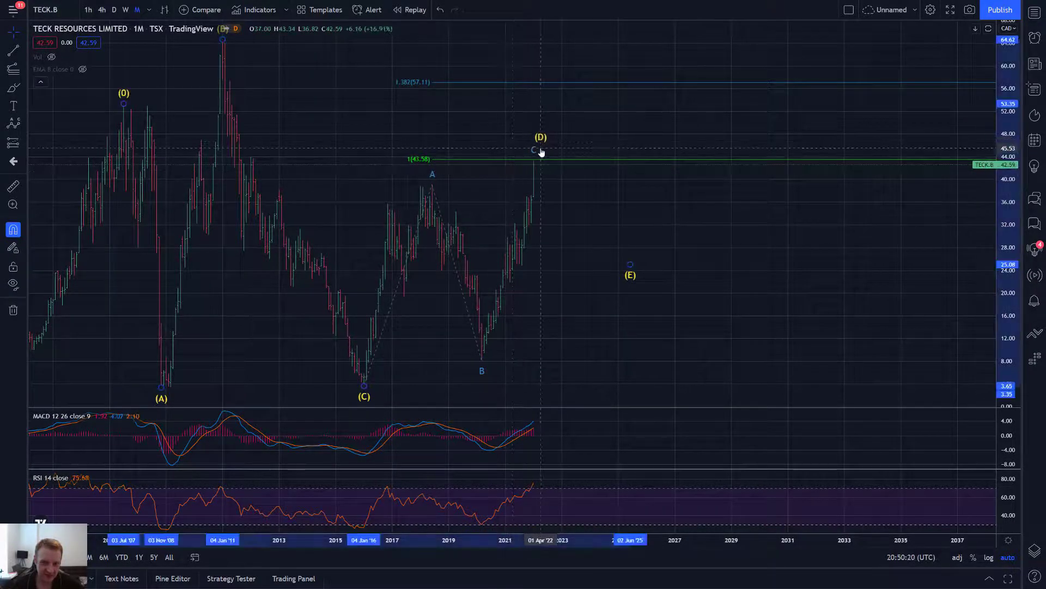
pyautogui.click(567, 200)
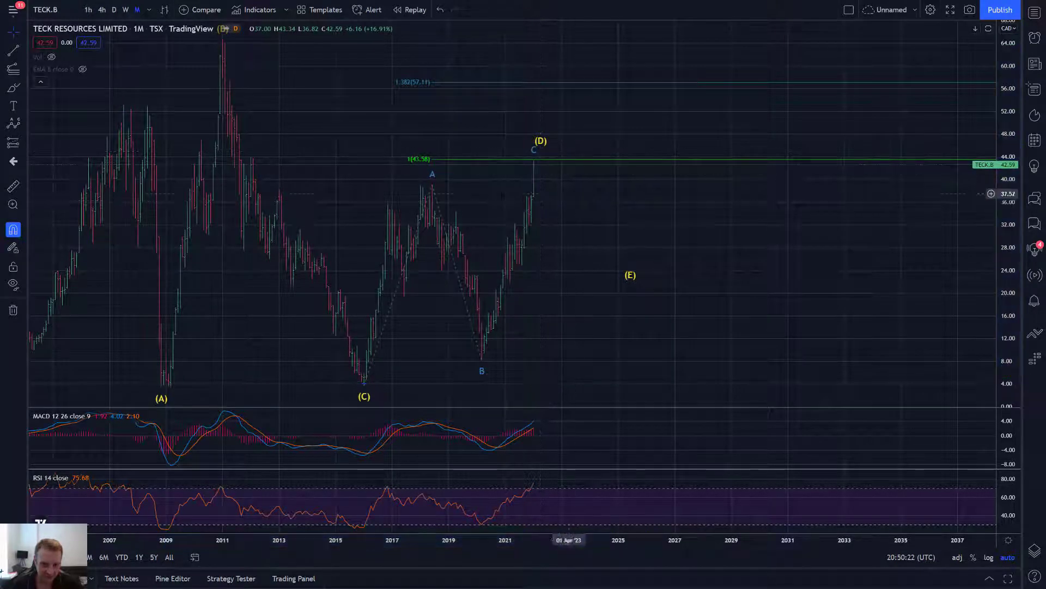
pyautogui.moveTo(632, 281); pyautogui.dragTo(598, 267)
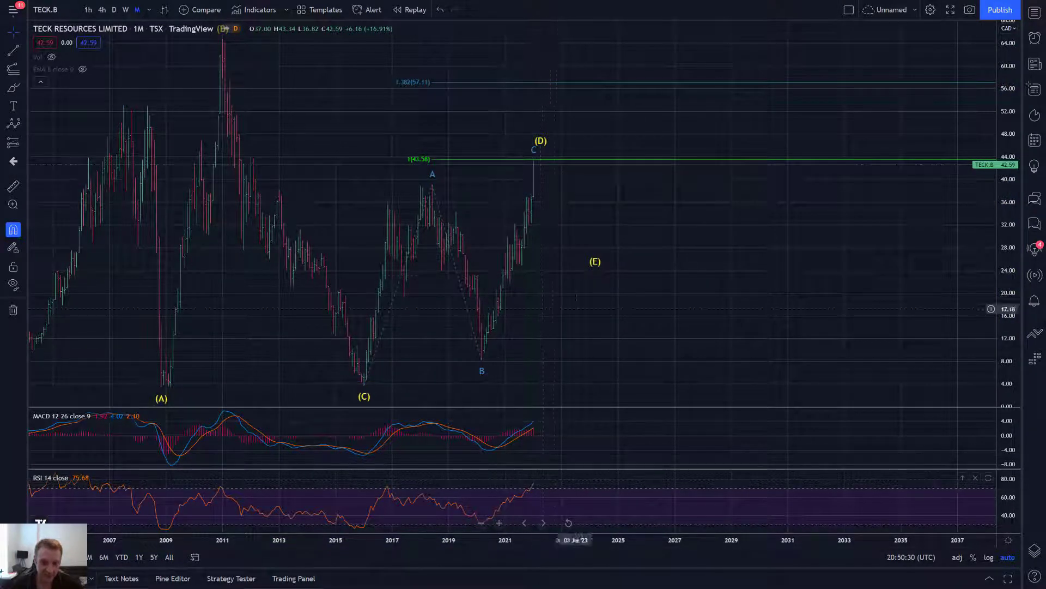
pyautogui.moveTo(544, 145); pyautogui.dragTo(543, 153)
pyautogui.click(566, 197)
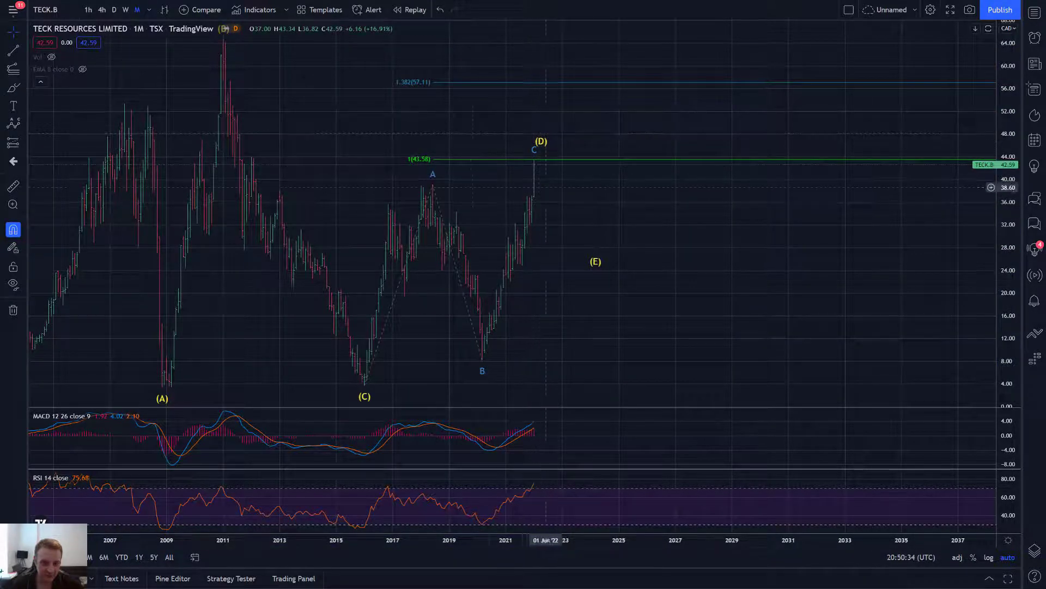
pyautogui.moveTo(313, 197); pyautogui.dragTo(512, 181)
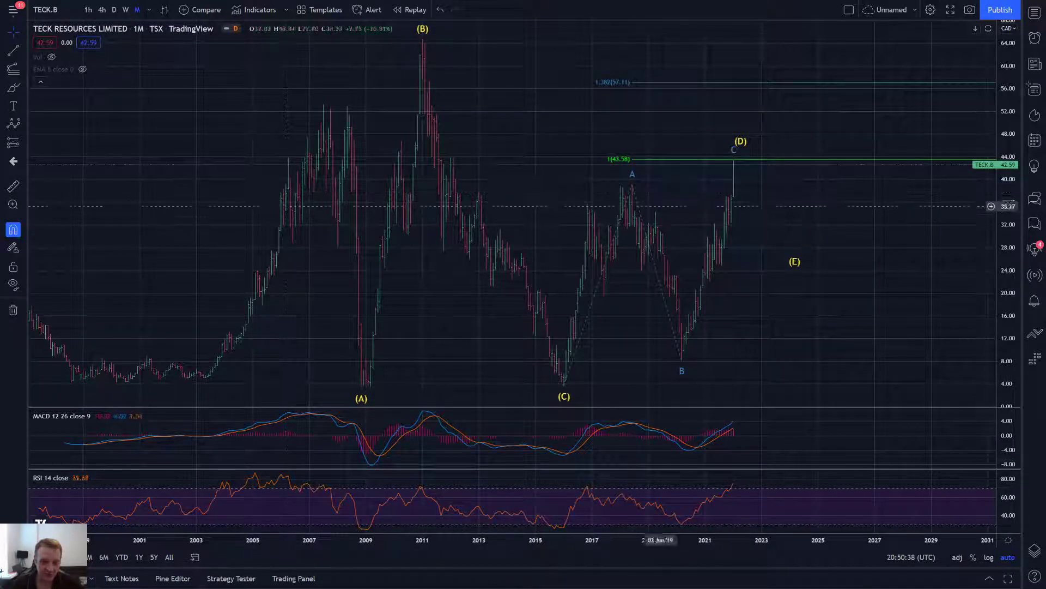
pyautogui.moveTo(838, 240); pyautogui.dragTo(590, 273)
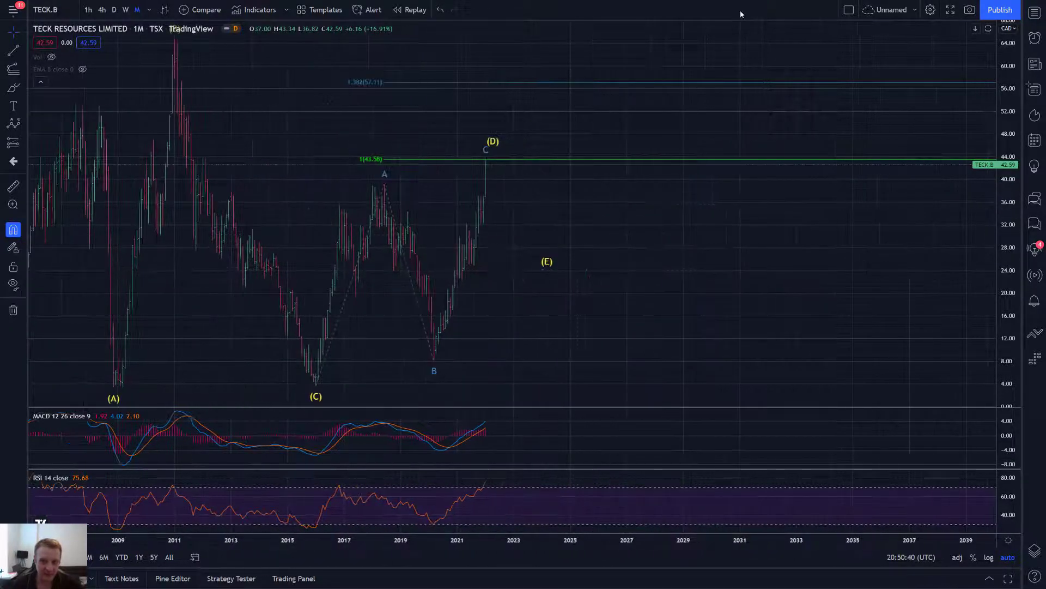
pyautogui.moveTo(510, 349); pyautogui.dragTo(666, 351)
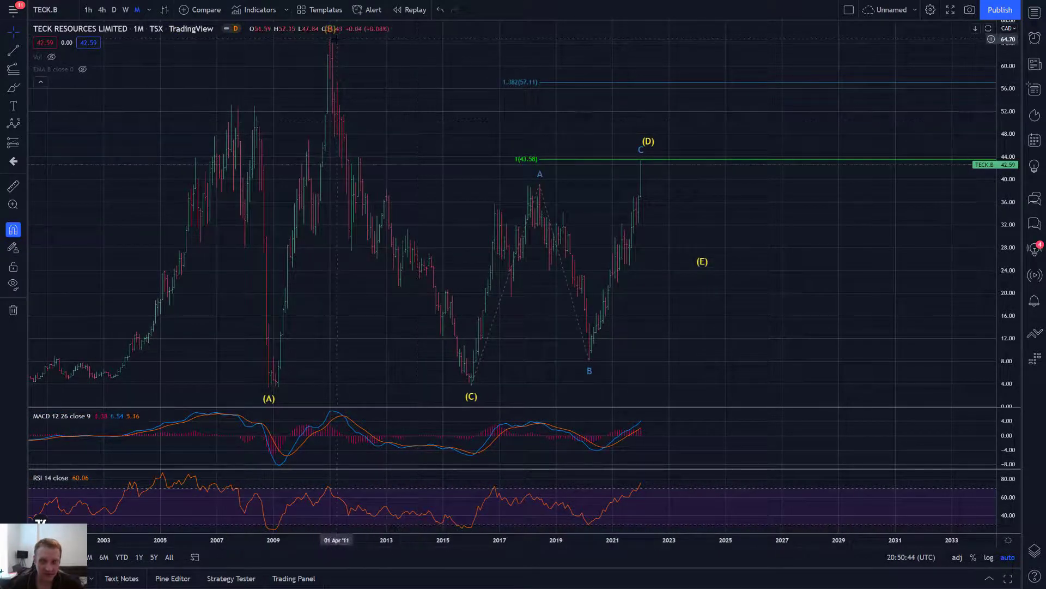
pyautogui.moveTo(645, 148); pyautogui.dragTo(529, 149)
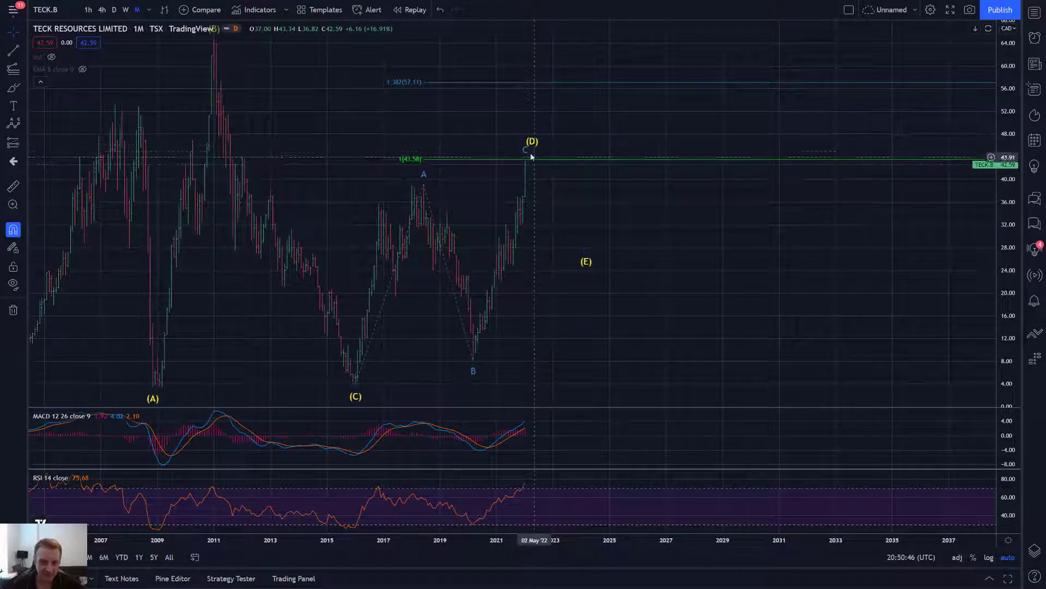
pyautogui.moveTo(638, 220); pyautogui.dragTo(646, 245)
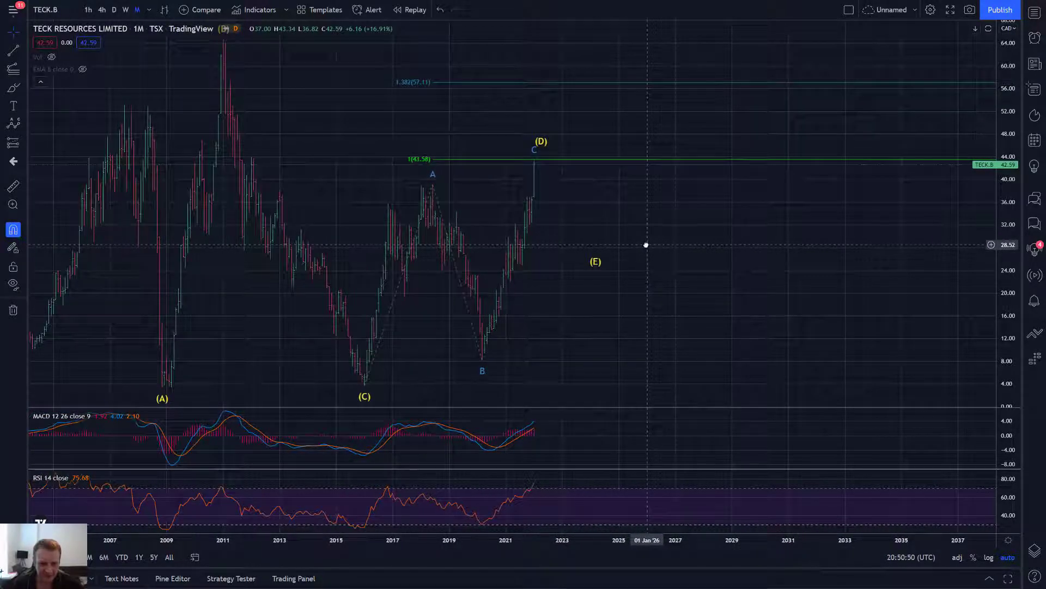
# Switch to the browser tab with Shopify's weekly chart (SHOP) and show it in full screen.
pyautogui.doubleClick(673, 230)
pyautogui.press('F11')
pyautogui.hotkey('ctrl', 'Tab')
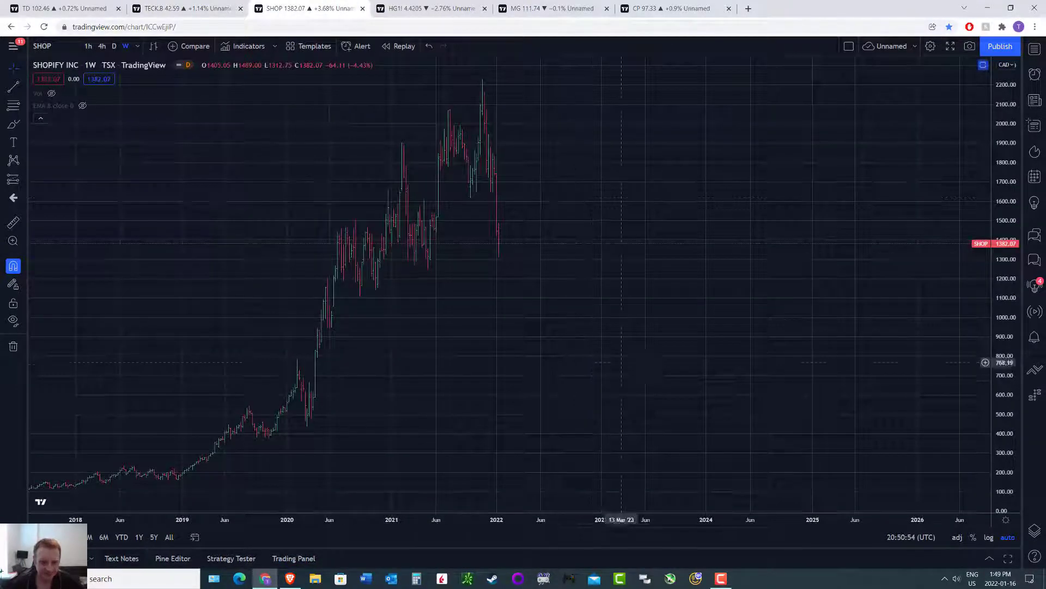
pyautogui.moveTo(544, 361); pyautogui.dragTo(663, 364)
pyautogui.press('F11')
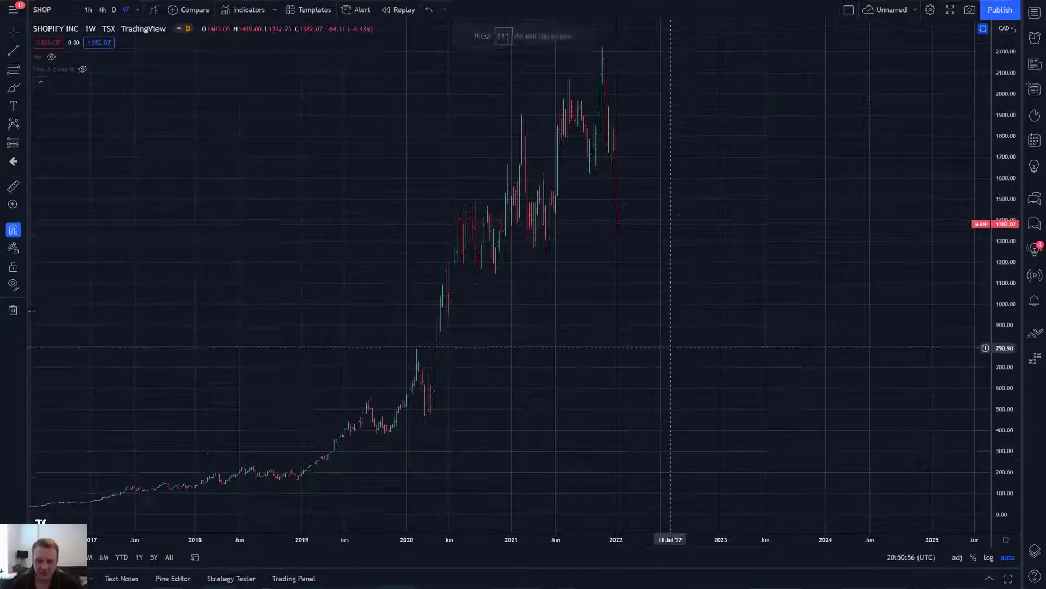
# Change the Shopify chart to the daily timeframe and restore the MACD and RSI panes below the price.
pyautogui.hscroll(-3, 791, 275)
pyautogui.hscroll(1, 790, 275)
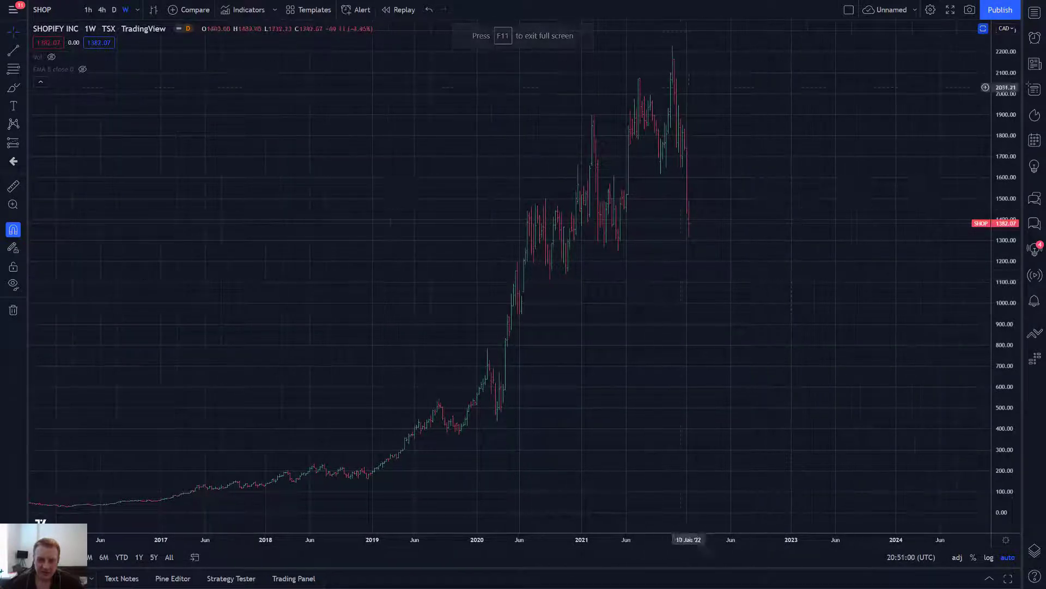
pyautogui.hscroll(3, 690, 307)
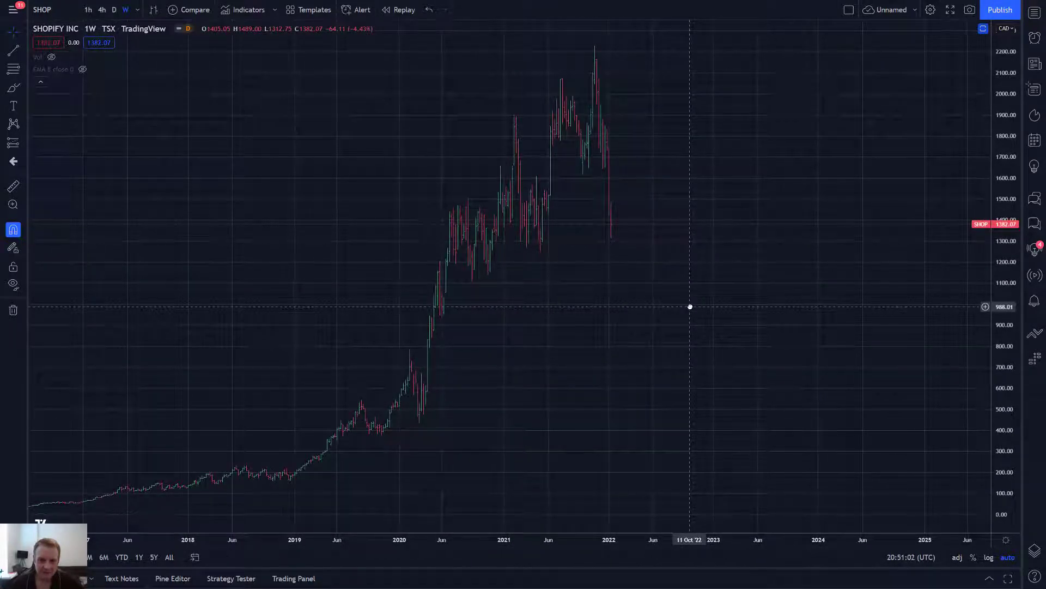
pyautogui.scroll(2, 690, 307)
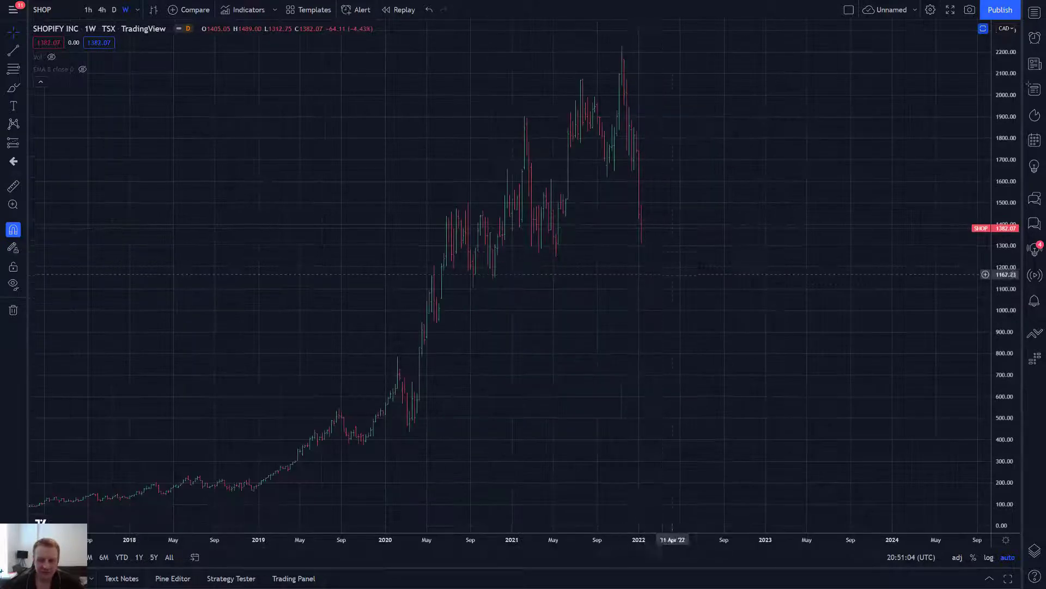
pyautogui.doubleClick(766, 251)
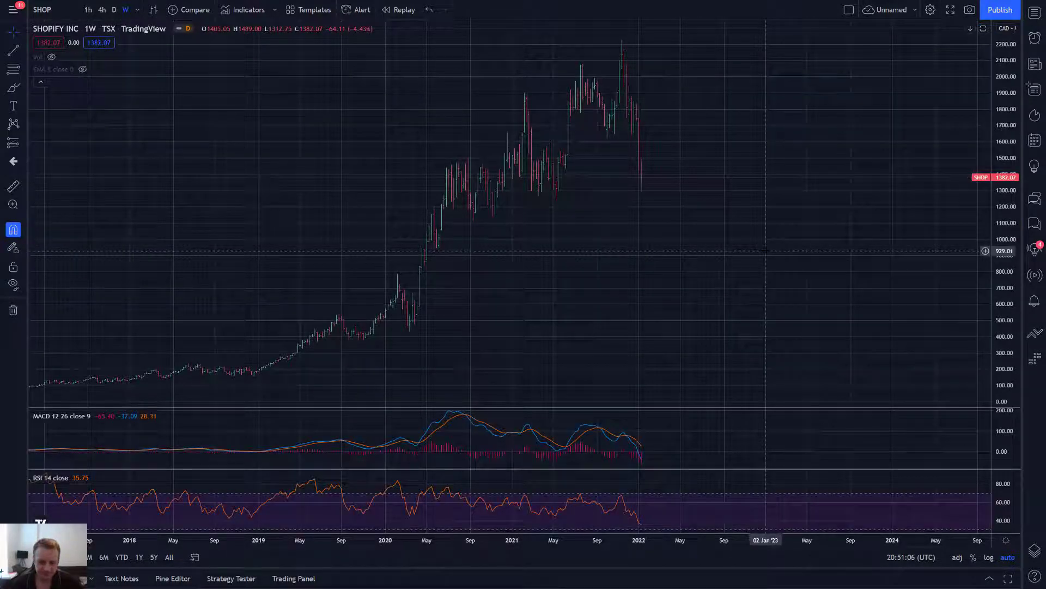
pyautogui.doubleClick(712, 252)
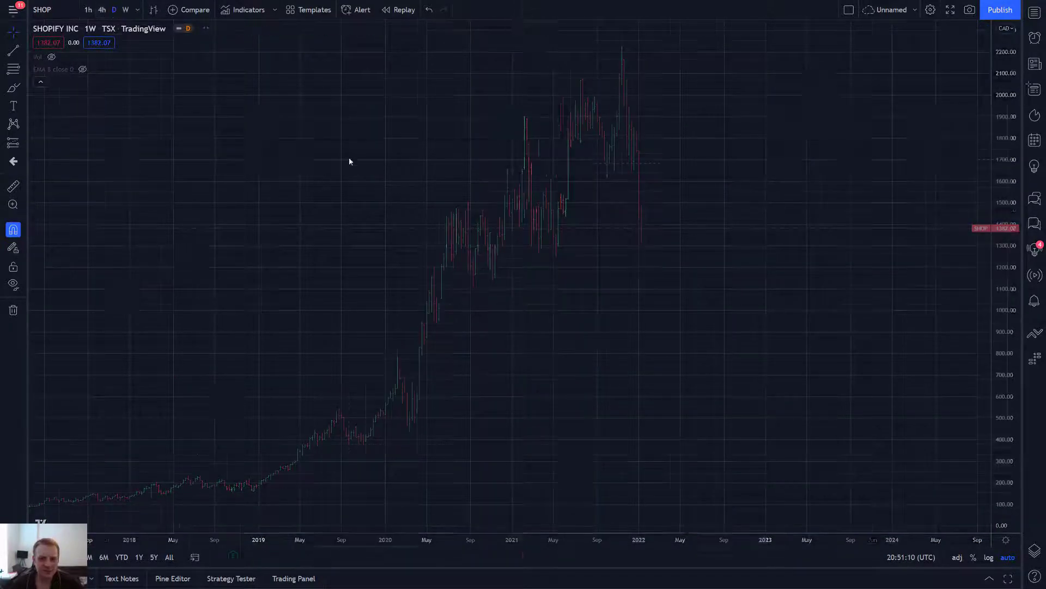
pyautogui.scroll(-8, 327, 206)
pyautogui.moveTo(549, 175); pyautogui.dragTo(320, 175)
pyautogui.doubleClick(386, 164)
pyautogui.scroll(-1, 365, 163)
pyautogui.scroll(2, 344, 168)
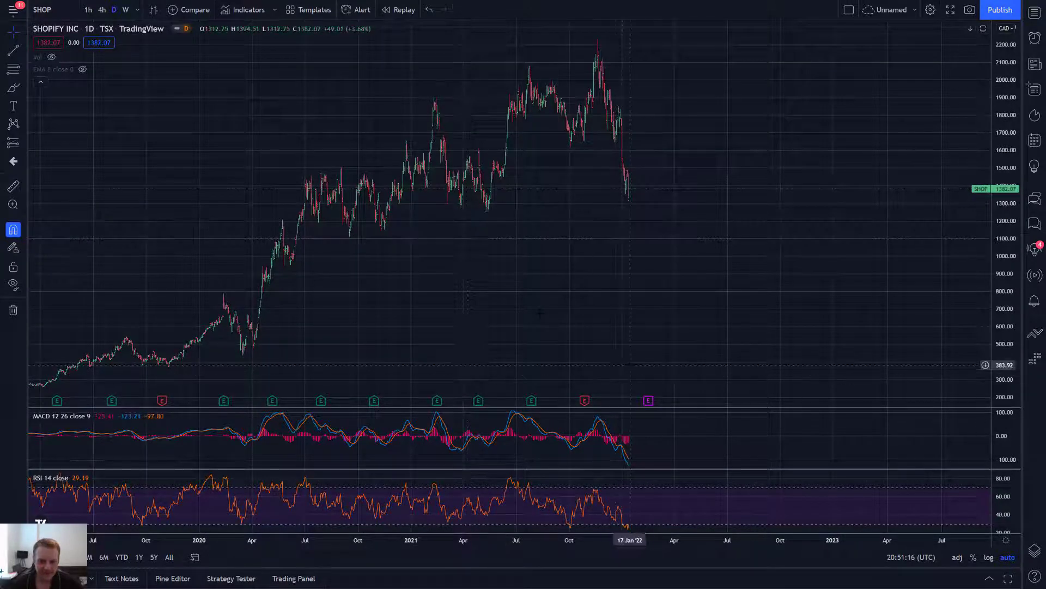
# Examine Shopify's daily price swings from the 2020 low to January 2022 alongside the MACD and RSI.
pyautogui.moveTo(513, 270); pyautogui.dragTo(635, 273)
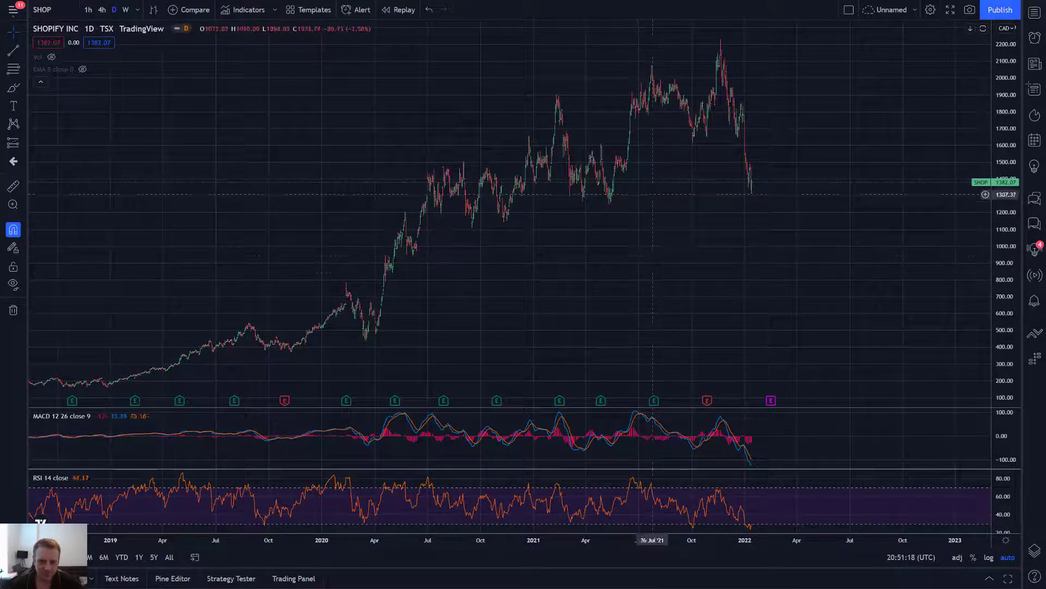
pyautogui.moveTo(594, 272); pyautogui.dragTo(678, 275)
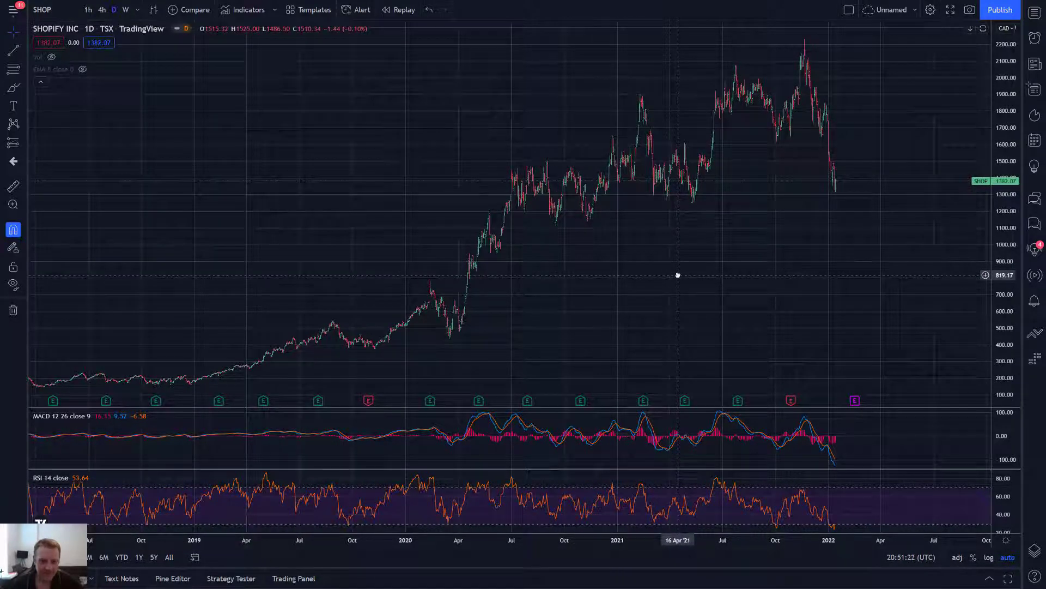
pyautogui.scroll(3, 678, 275)
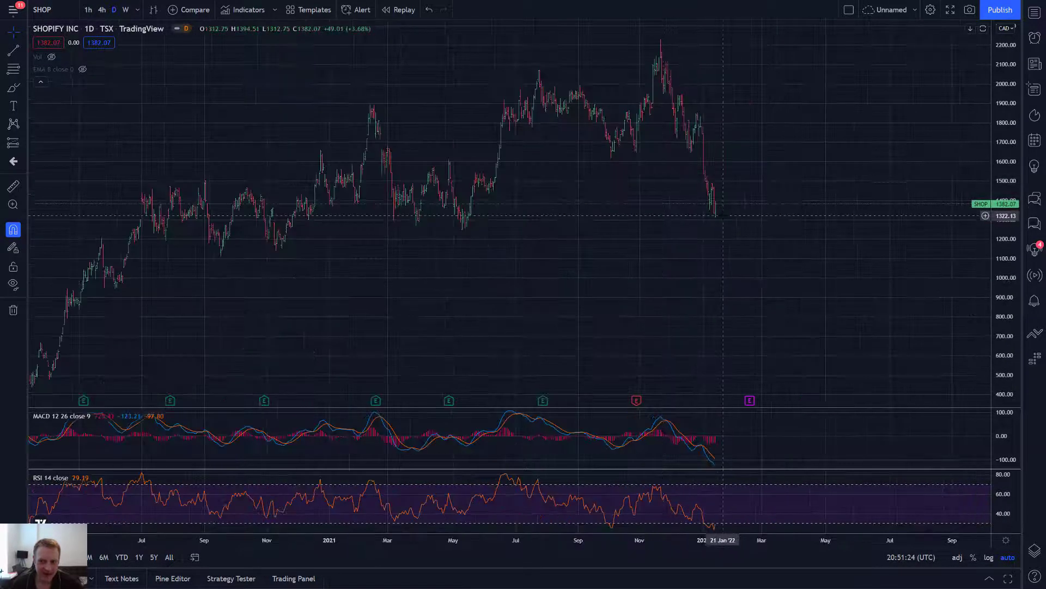
pyautogui.moveTo(714, 216); pyautogui.dragTo(776, 220)
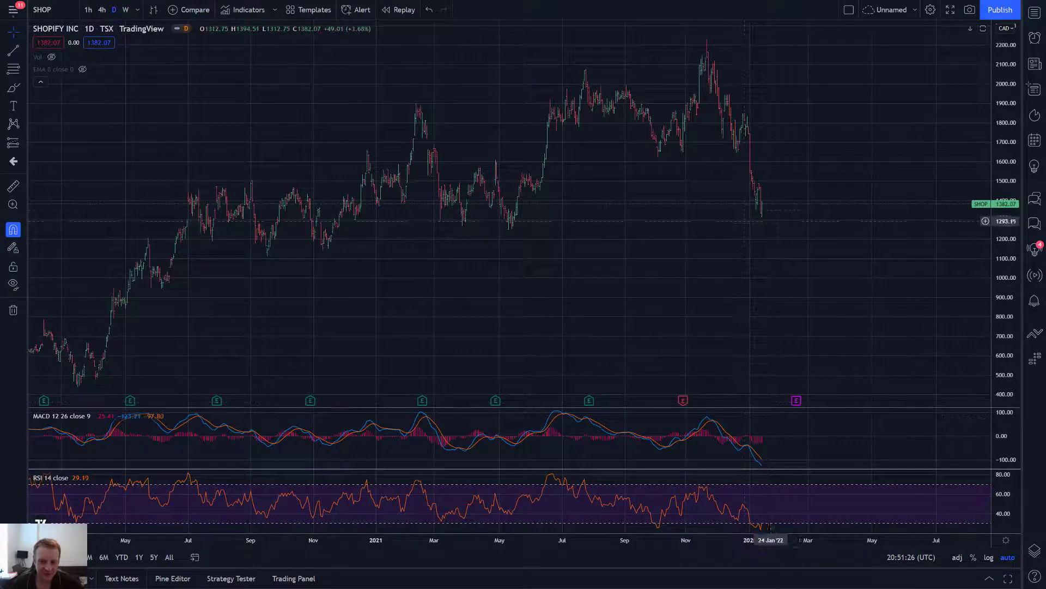
pyautogui.moveTo(672, 280)
pyautogui.mouseDown()
pyautogui.moveTo(741, 267)
pyautogui.moveTo(684, 273)
pyautogui.mouseUp()
pyautogui.scroll(-2, 655, 267)
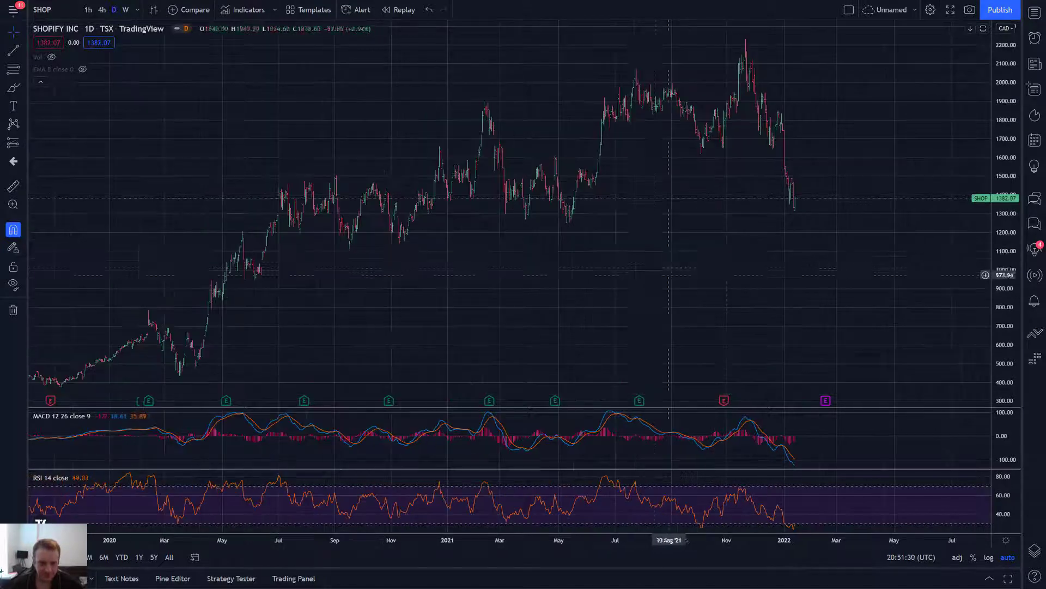
# Maximise the price pane and switch the Shopify chart to the 4-hour timeframe, framing the decline from the November 2021 high.
pyautogui.scroll(3, 667, 279)
pyautogui.moveTo(563, 310); pyautogui.dragTo(681, 311)
pyautogui.scroll(3, 681, 311)
pyautogui.moveTo(703, 225); pyautogui.dragTo(525, 228)
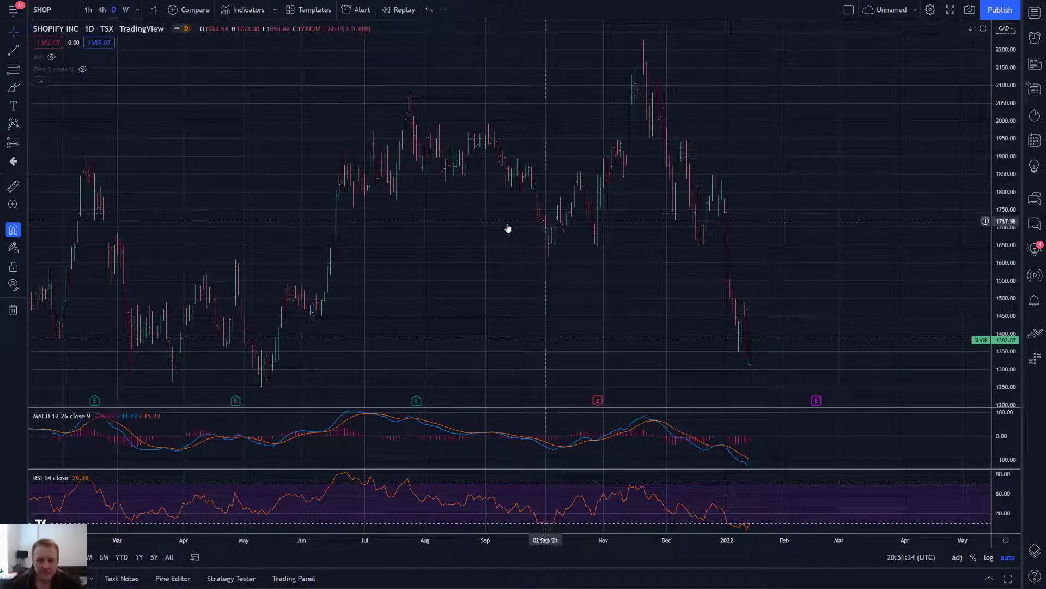
pyautogui.doubleClick(638, 119)
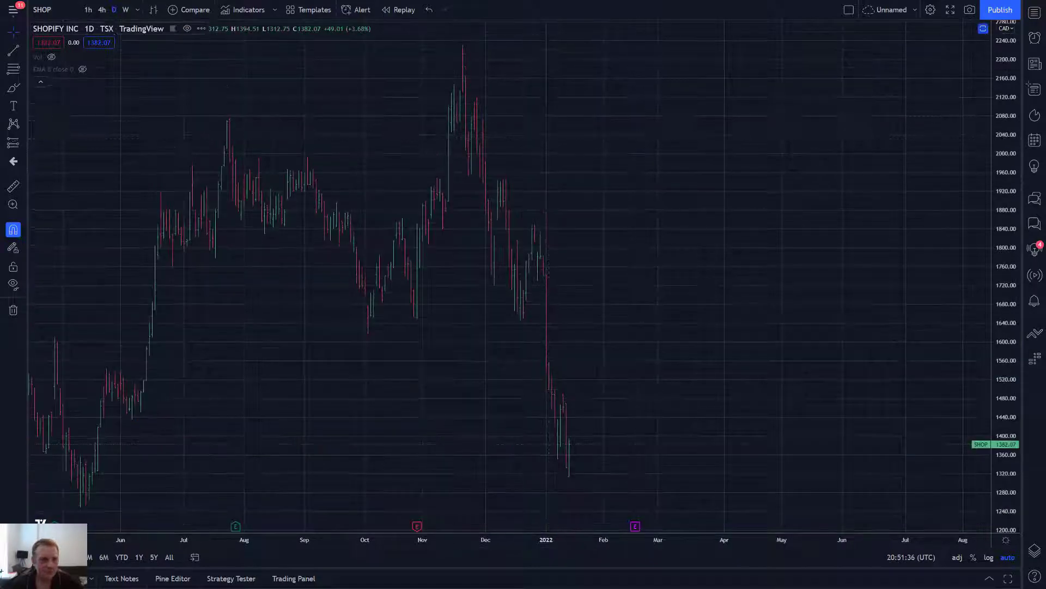
pyautogui.scroll(-3, 537, 221)
pyautogui.moveTo(806, 191)
pyautogui.mouseDown()
pyautogui.moveTo(594, 209)
pyautogui.moveTo(818, 206)
pyautogui.mouseUp()
pyautogui.scroll(7, 823, 205)
pyautogui.moveTo(677, 179); pyautogui.dragTo(795, 192)
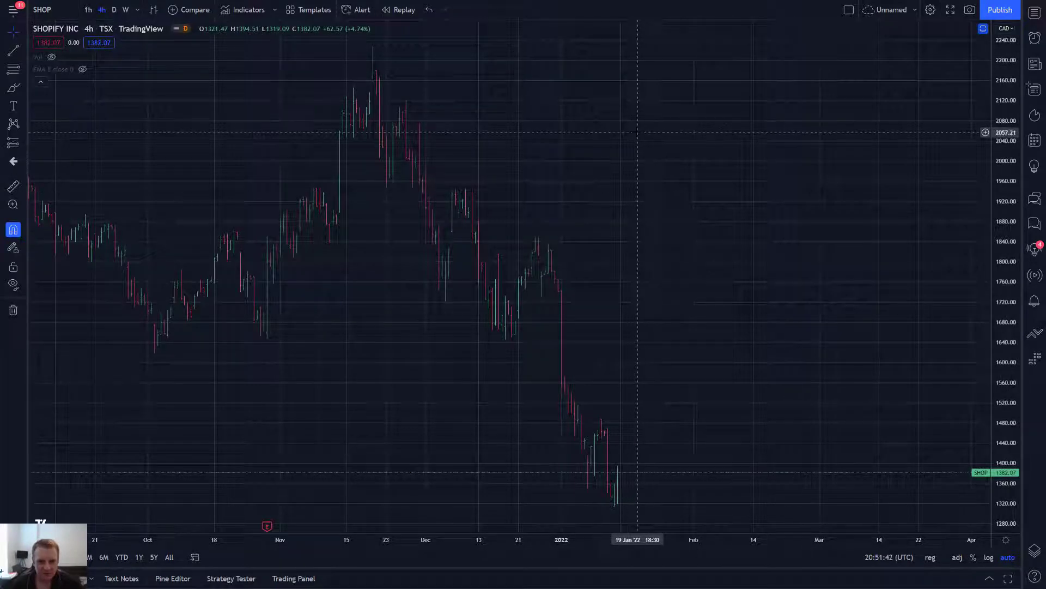
# Draw an ABC correction from the November 2021 high, with A at 1645, B at the late-December high and C at the January 2022 low.
pyautogui.click(12, 122)
pyautogui.click(137, 306)
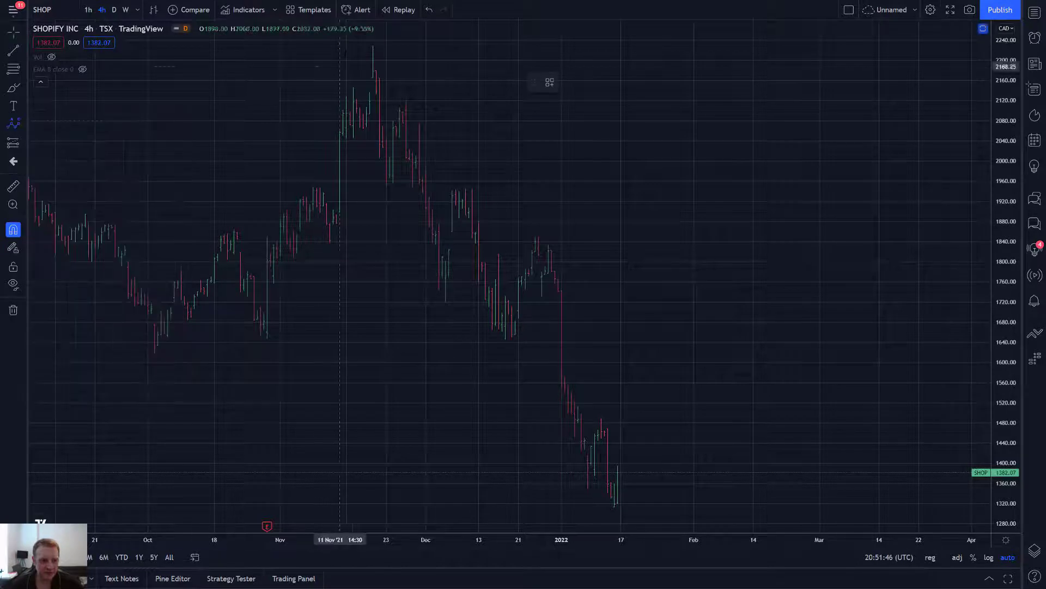
pyautogui.click(373, 47)
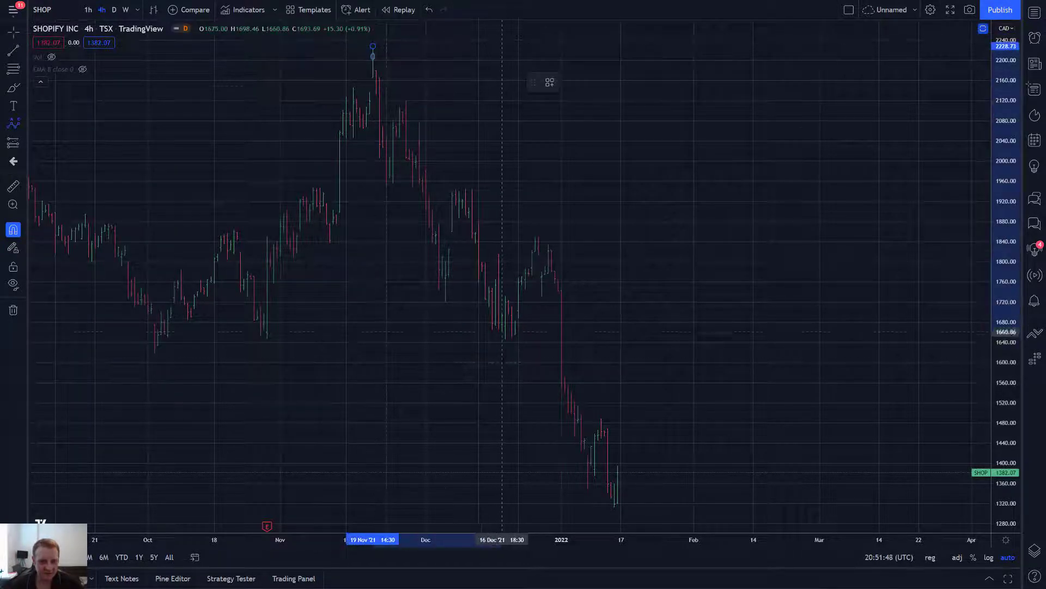
pyautogui.click(505, 339)
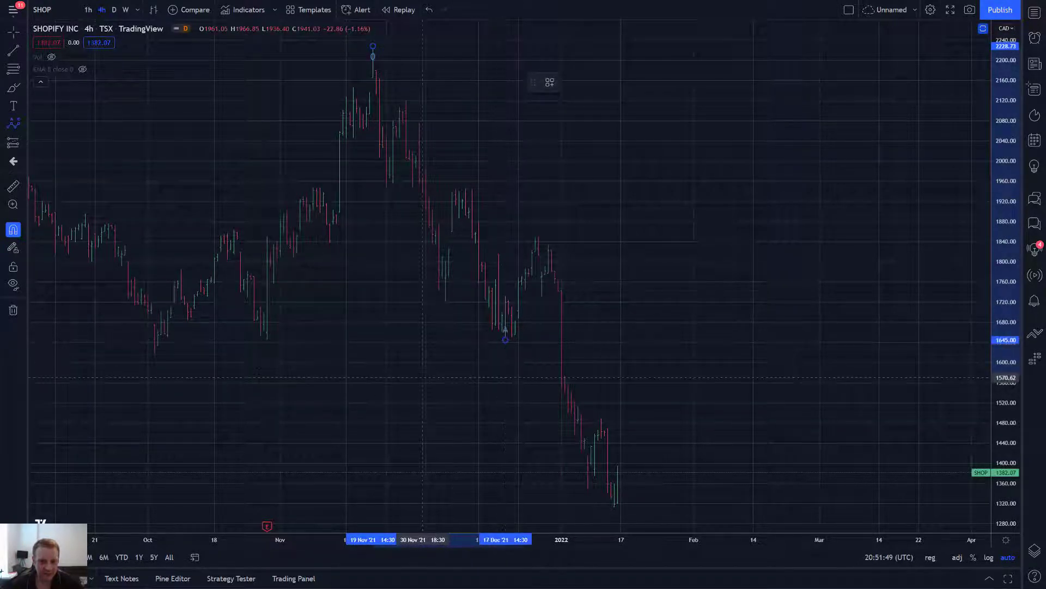
pyautogui.click(539, 238)
pyautogui.click(615, 506)
pyautogui.click(659, 437)
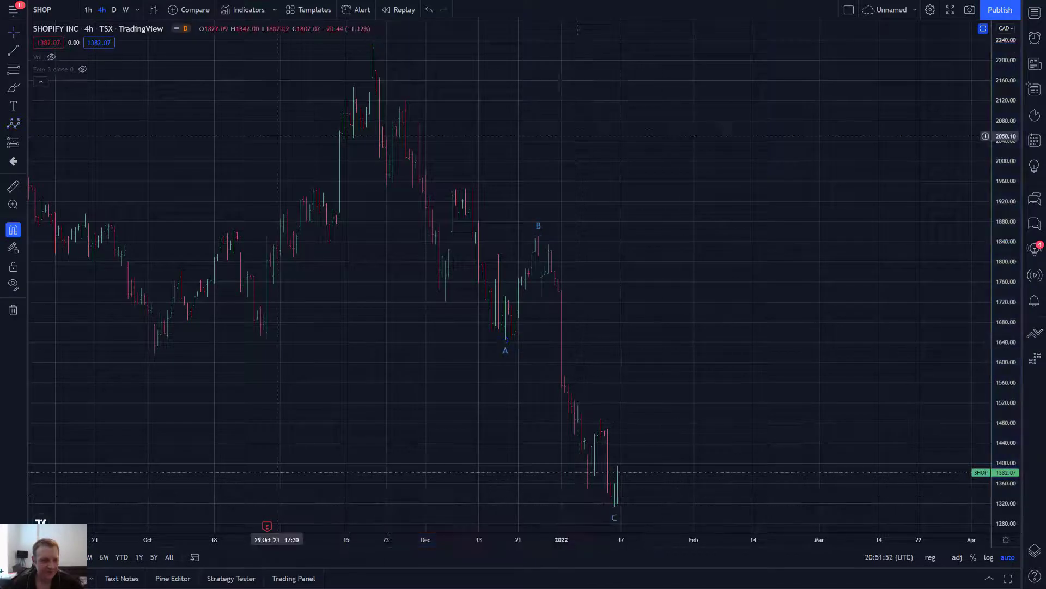
# Add a trend-based Fib extension from the November 2021 high to wave A and wave B, with its 1 and 1.382 levels in view.
pyautogui.click(14, 72)
pyautogui.click(81, 87)
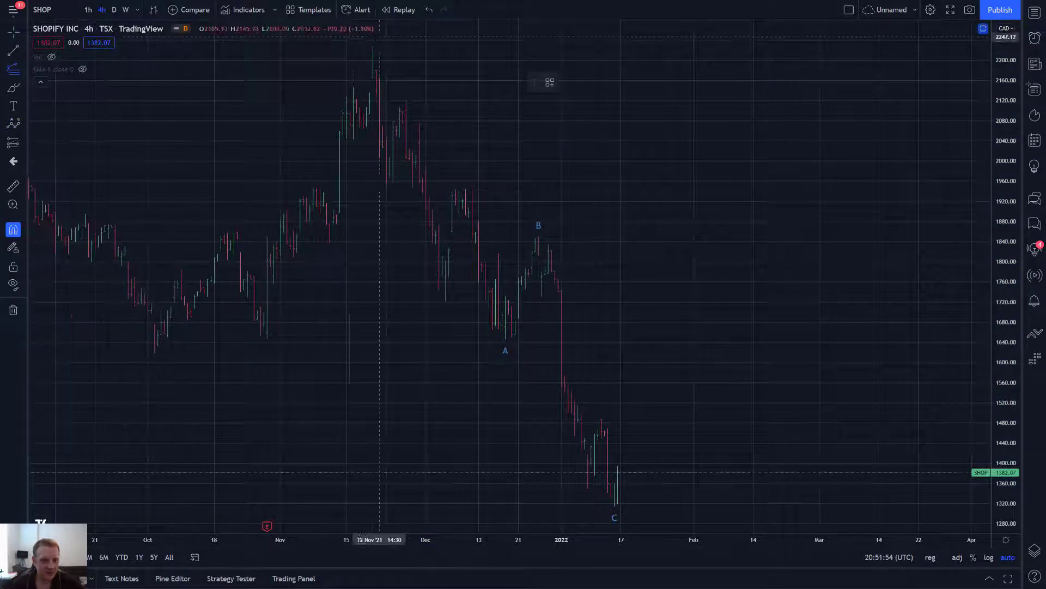
pyautogui.click(372, 45)
pyautogui.click(506, 340)
pyautogui.click(538, 237)
pyautogui.click(677, 252)
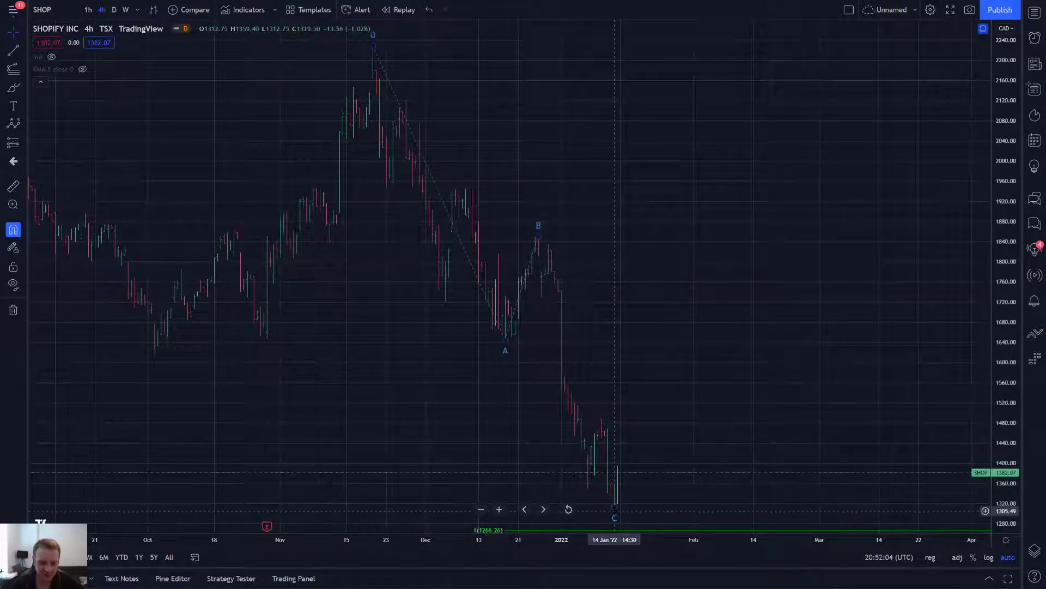
pyautogui.click(614, 509)
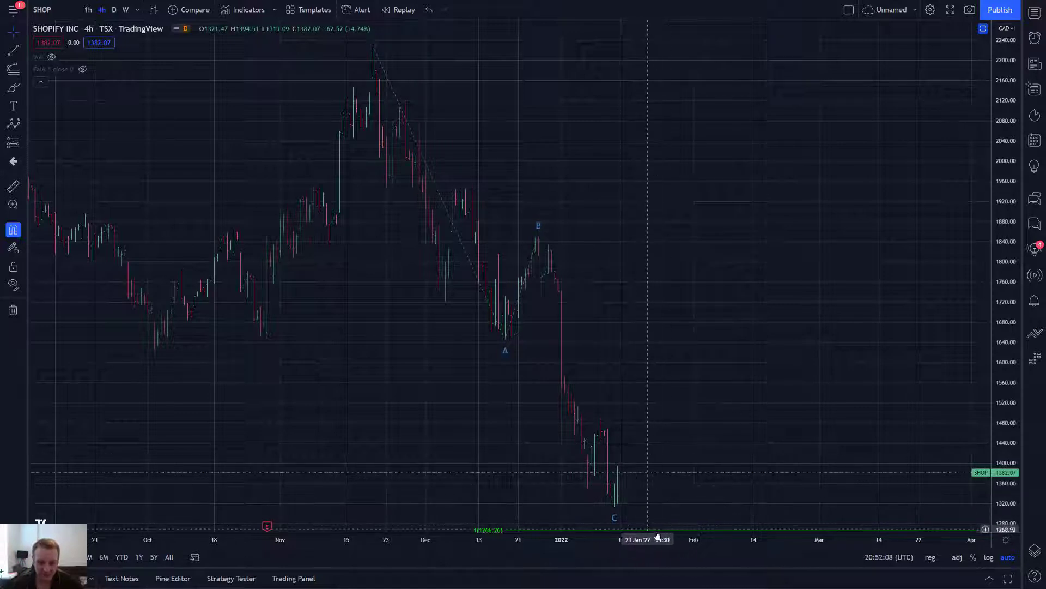
pyautogui.moveTo(1000, 306); pyautogui.dragTo(996, 386)
pyautogui.moveTo(876, 305); pyautogui.dragTo(802, 226)
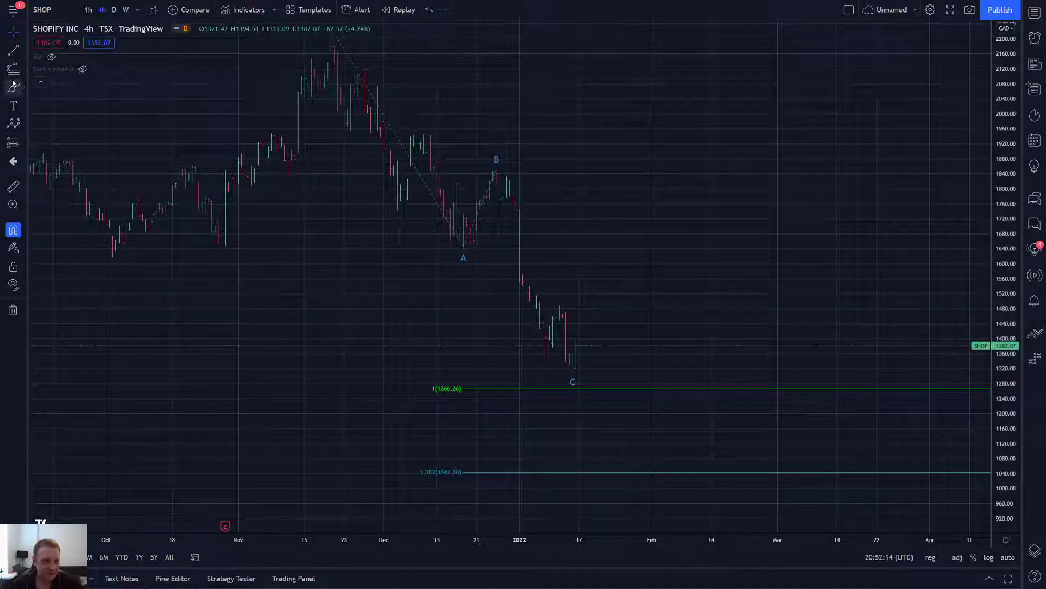
# Draw a five-wave impulse count from the November 2021 high down to the wave A low, with wave 1 at 1950 and wave 2 at 2120.
pyautogui.click(12, 124)
pyautogui.click(106, 247)
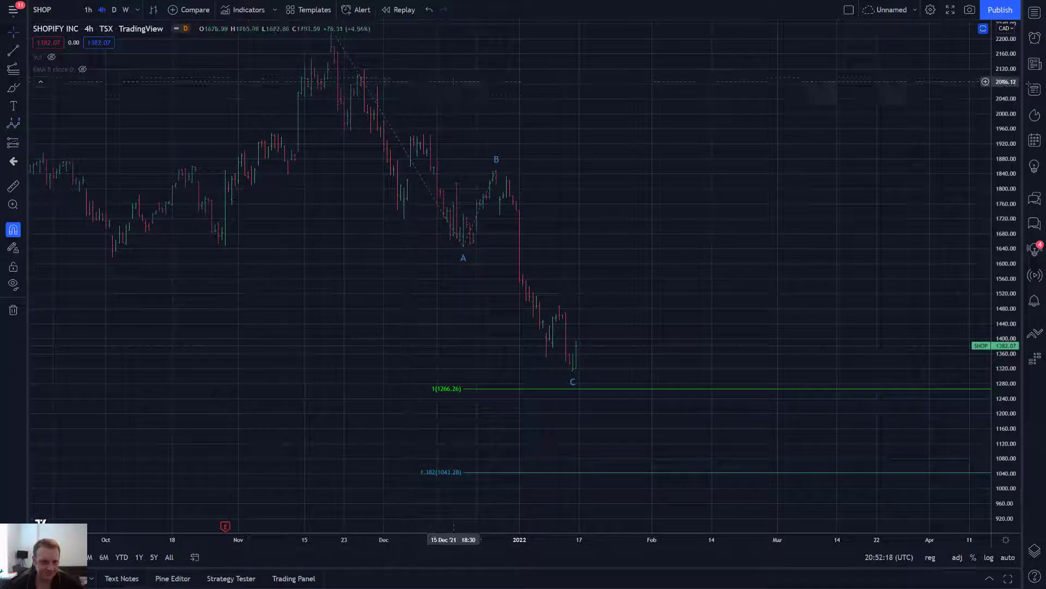
pyautogui.moveTo(248, 112)
pyautogui.mouseDown()
pyautogui.moveTo(315, 112)
pyautogui.moveTo(298, 132)
pyautogui.mouseUp()
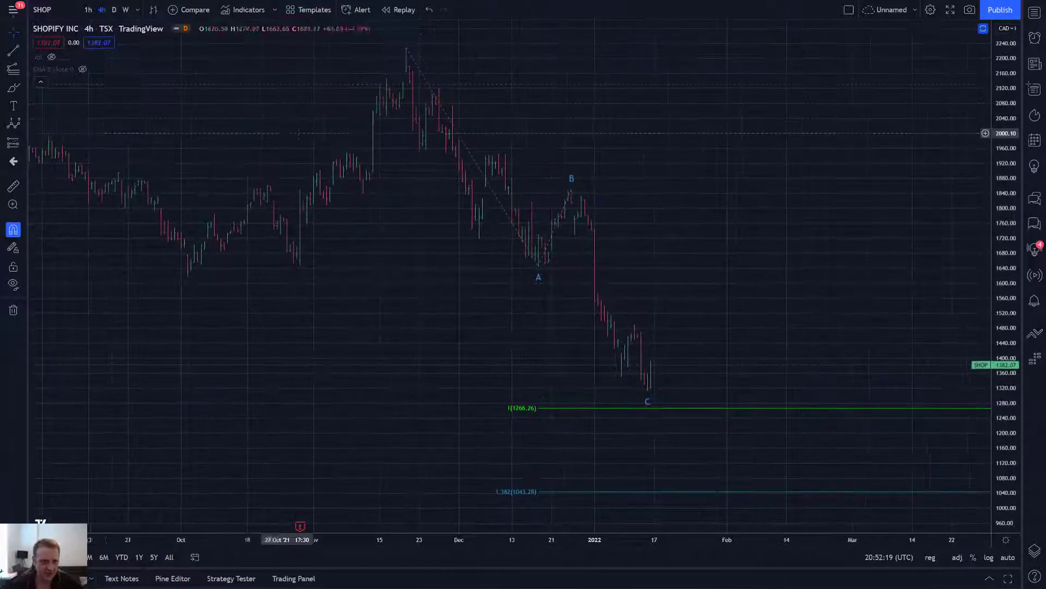
pyautogui.click(17, 77)
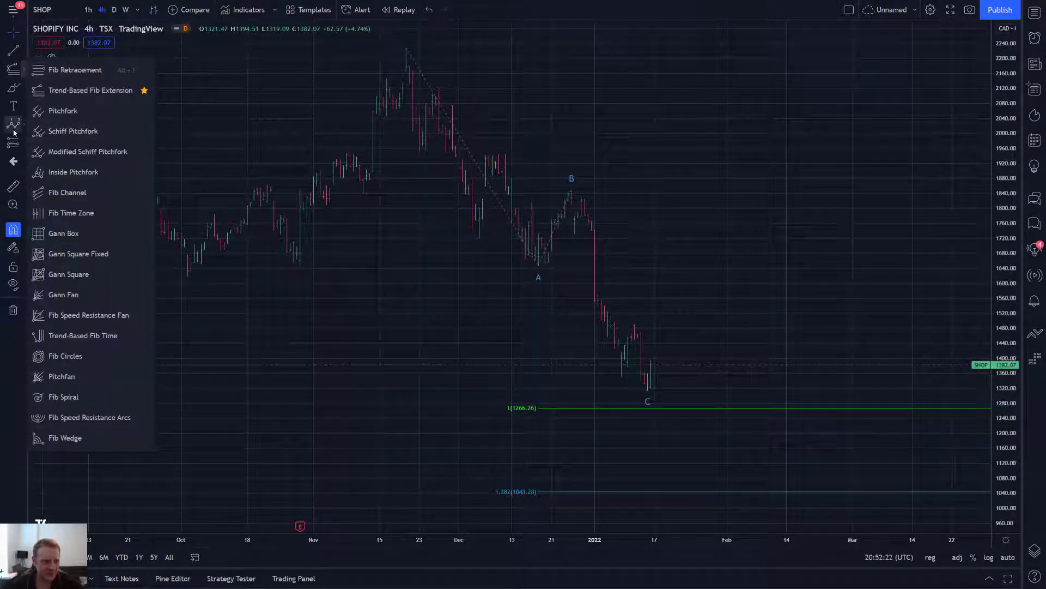
pyautogui.click(22, 127)
pyautogui.click(94, 248)
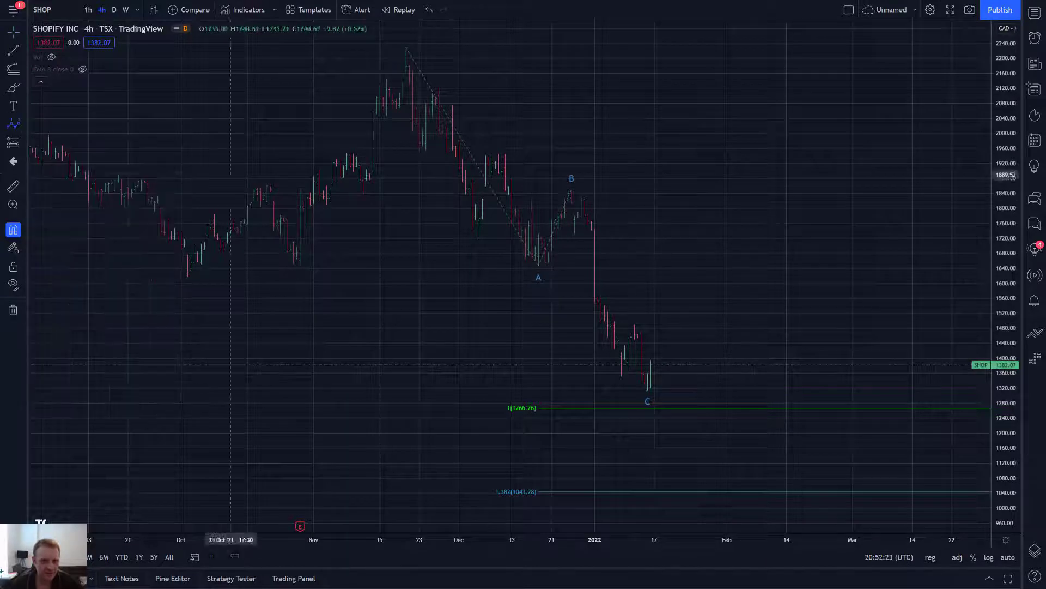
pyautogui.click(407, 48)
pyautogui.click(419, 152)
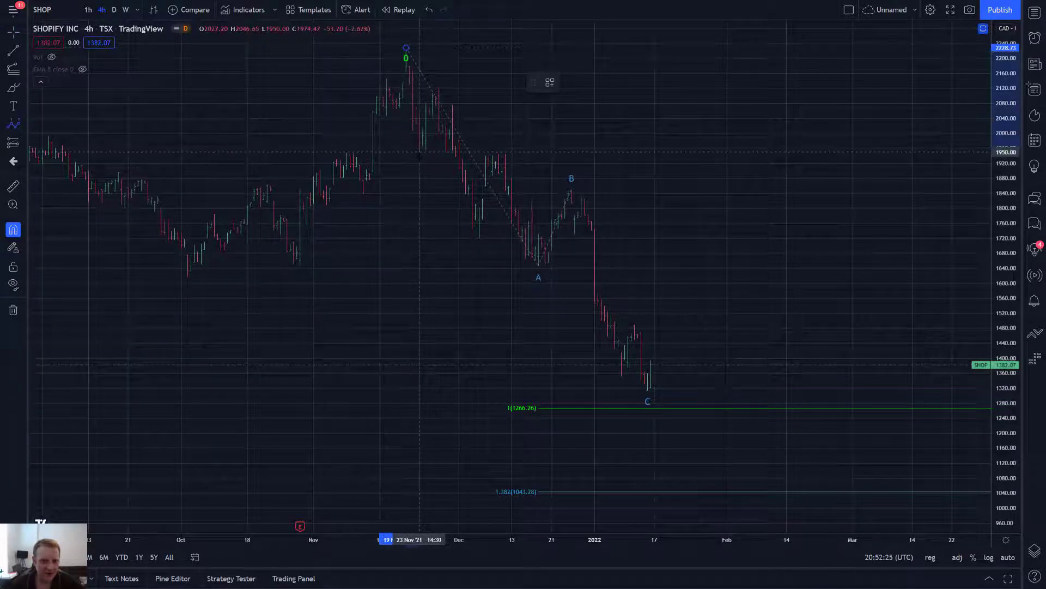
pyautogui.click(440, 88)
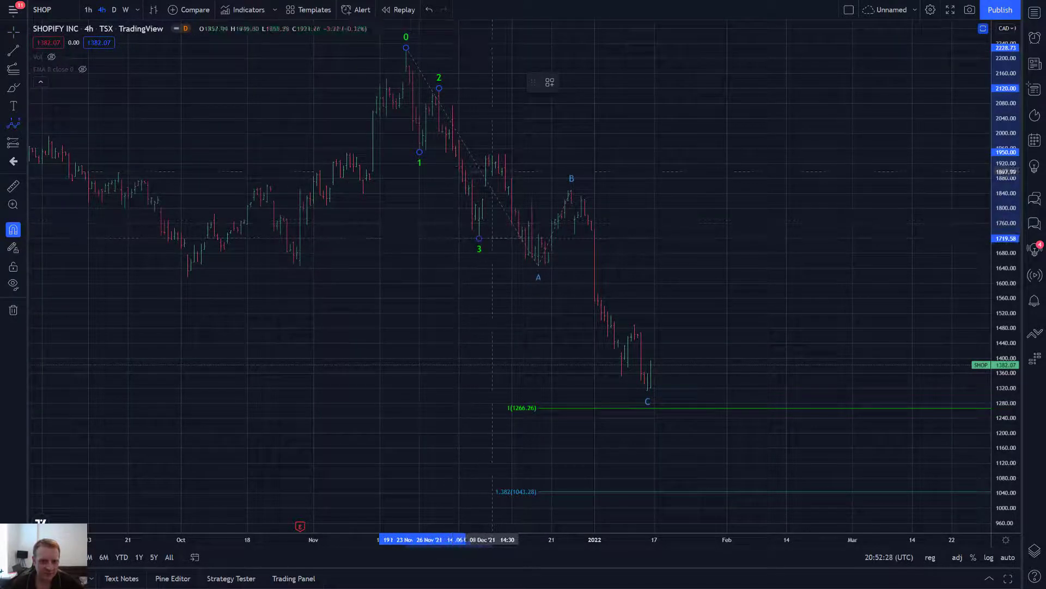
pyautogui.click(499, 154)
pyautogui.click(537, 278)
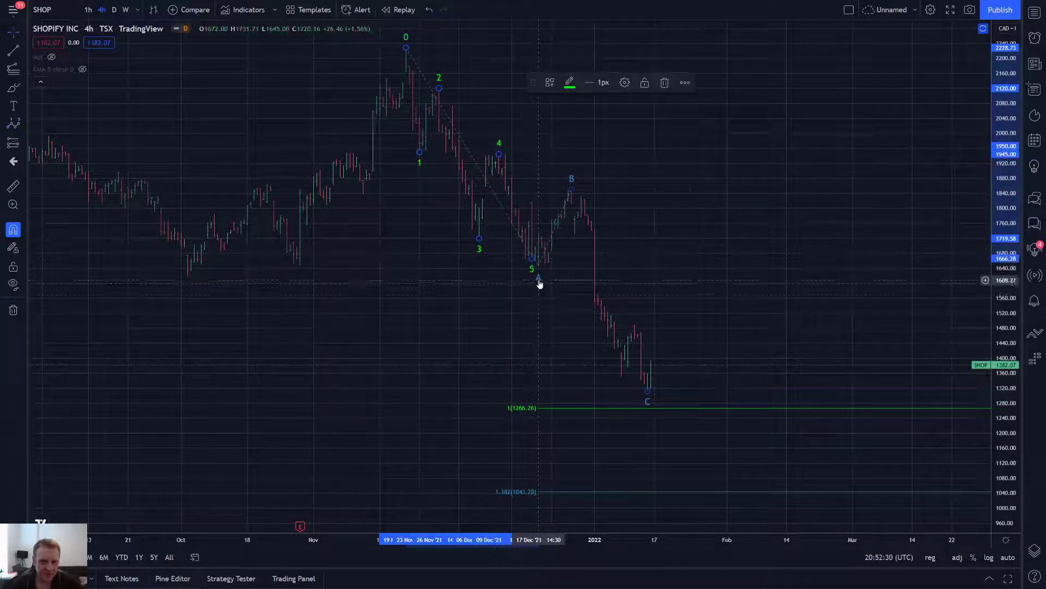
# Change the impulse count's degree to the one labelled with circled lowercase Roman numerals.
pyautogui.rightClick(539, 279)
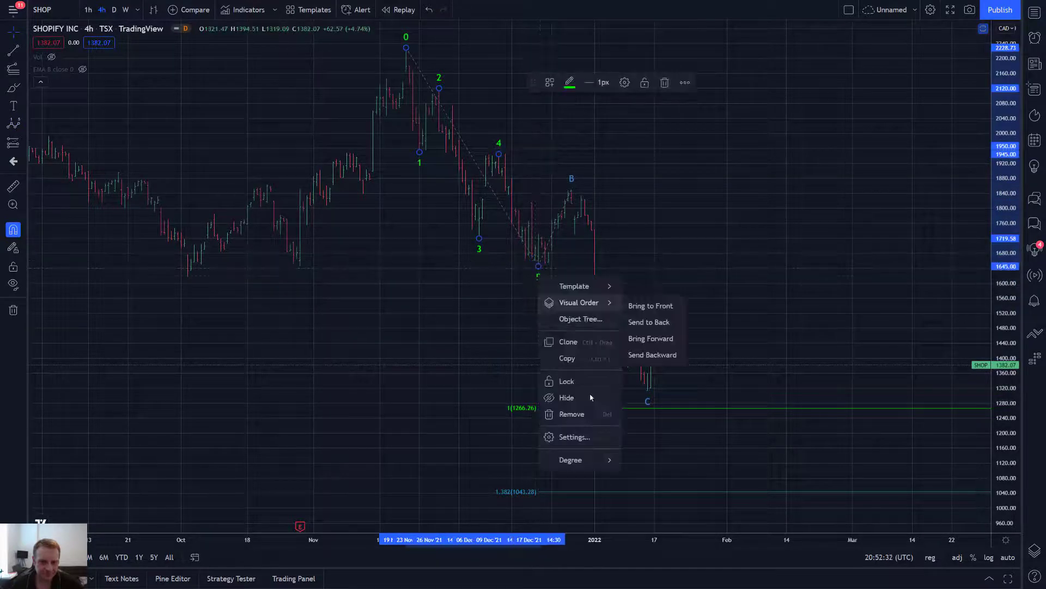
pyautogui.moveTo(595, 466)
pyautogui.click(654, 496)
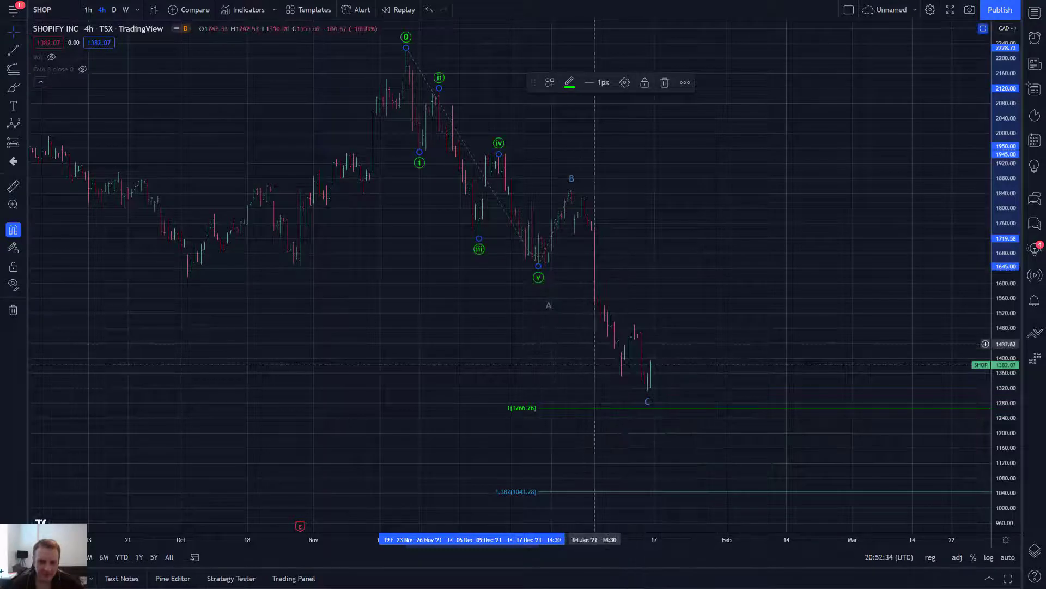
# Move point A of the ABC correction just below wave v, at about 1612, with magnet snapping off.
pyautogui.click(545, 292)
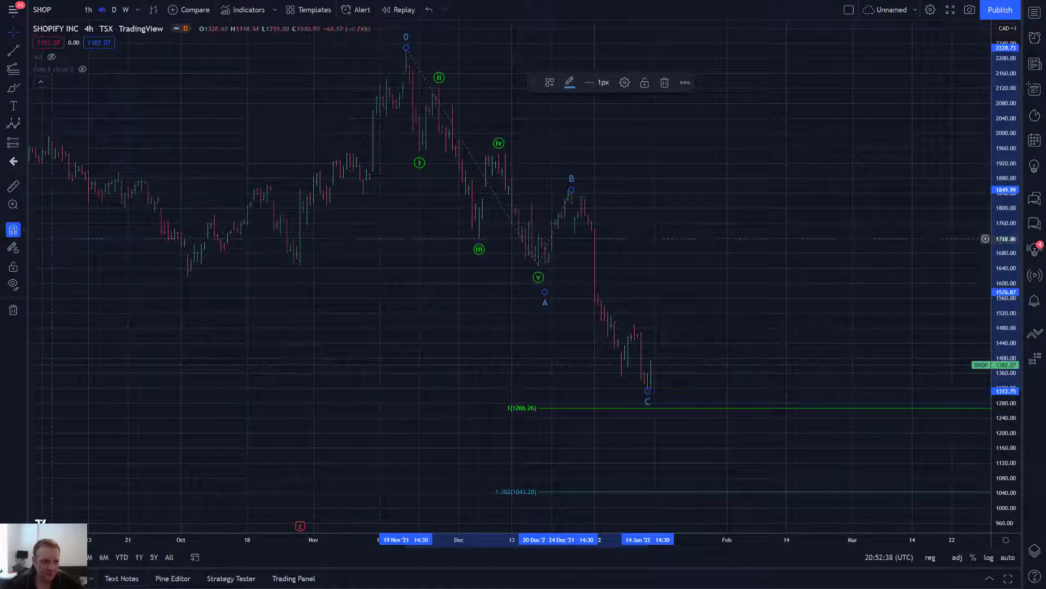
pyautogui.moveTo(546, 292); pyautogui.dragTo(547, 287)
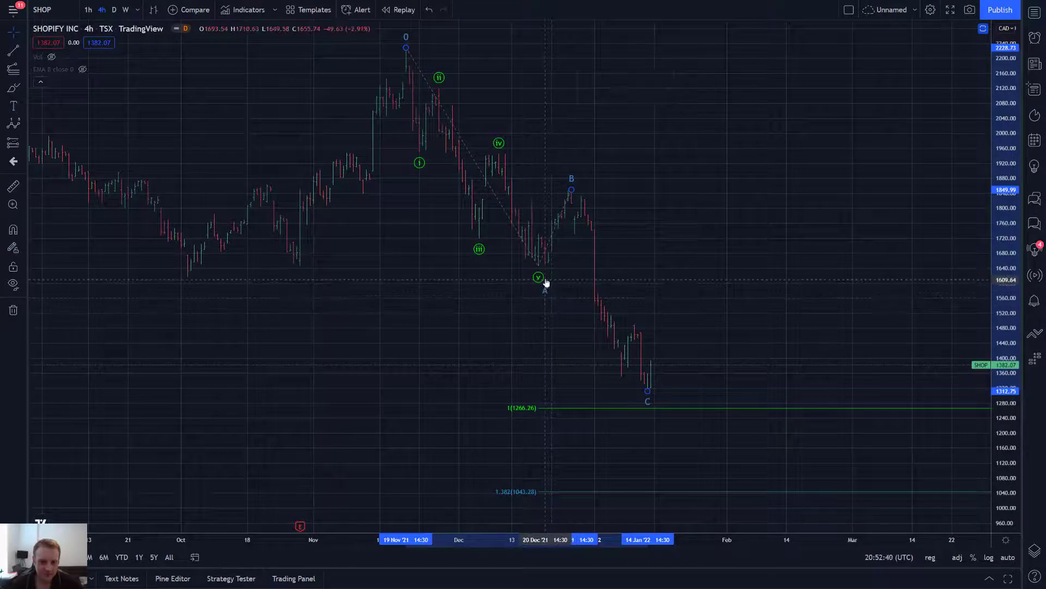
pyautogui.click(446, 294)
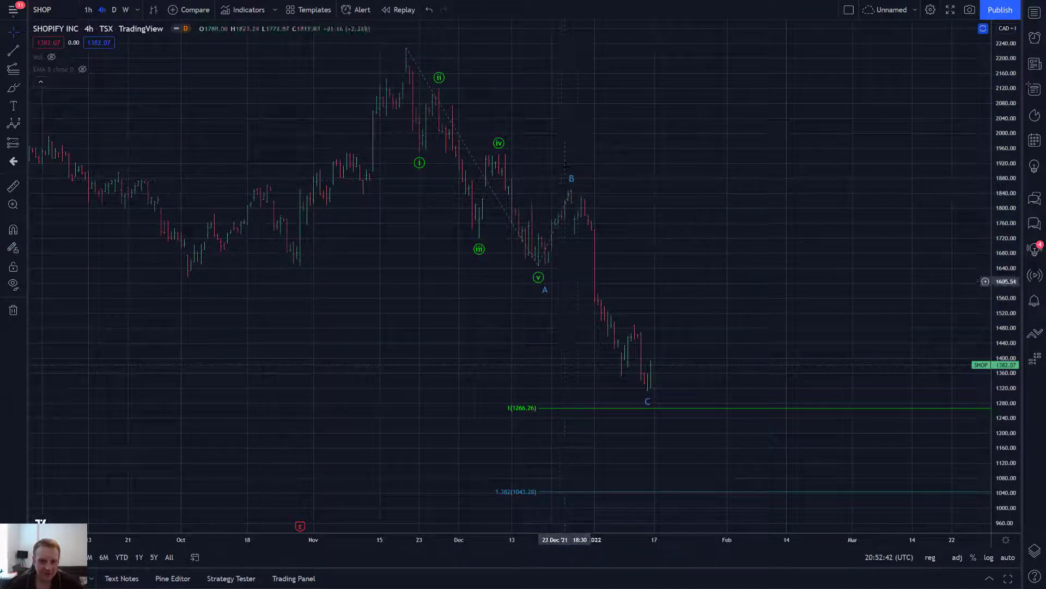
# Draw a second five-wave impulse from wave B to the January 2022 low and move point C just below its wave v, at about 1292.
pyautogui.moveTo(693, 258)
pyautogui.mouseDown()
pyautogui.moveTo(659, 212)
pyautogui.moveTo(597, 252)
pyautogui.mouseUp()
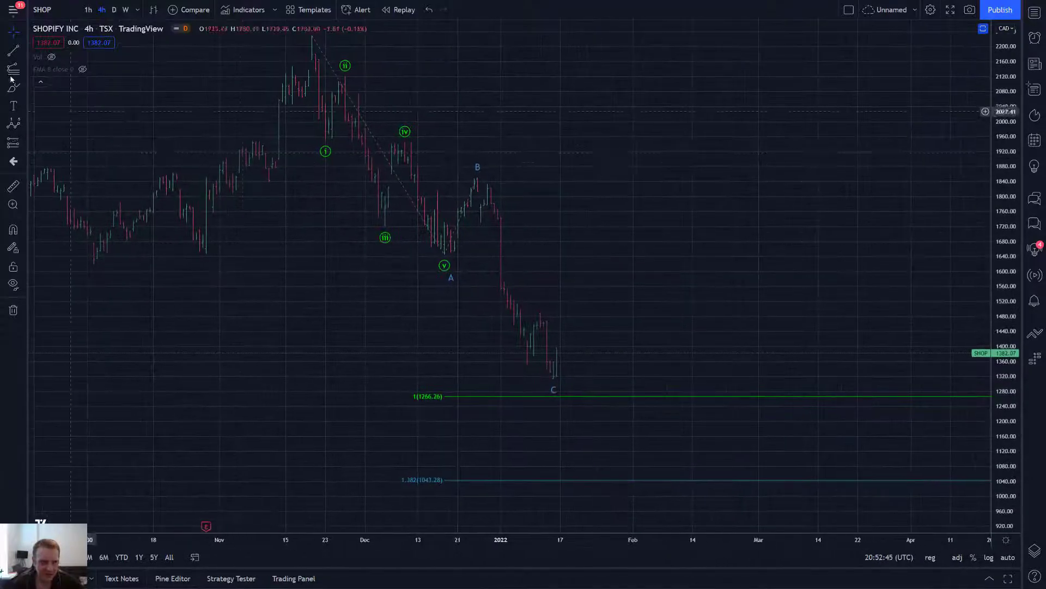
pyautogui.click(20, 126)
pyautogui.click(103, 247)
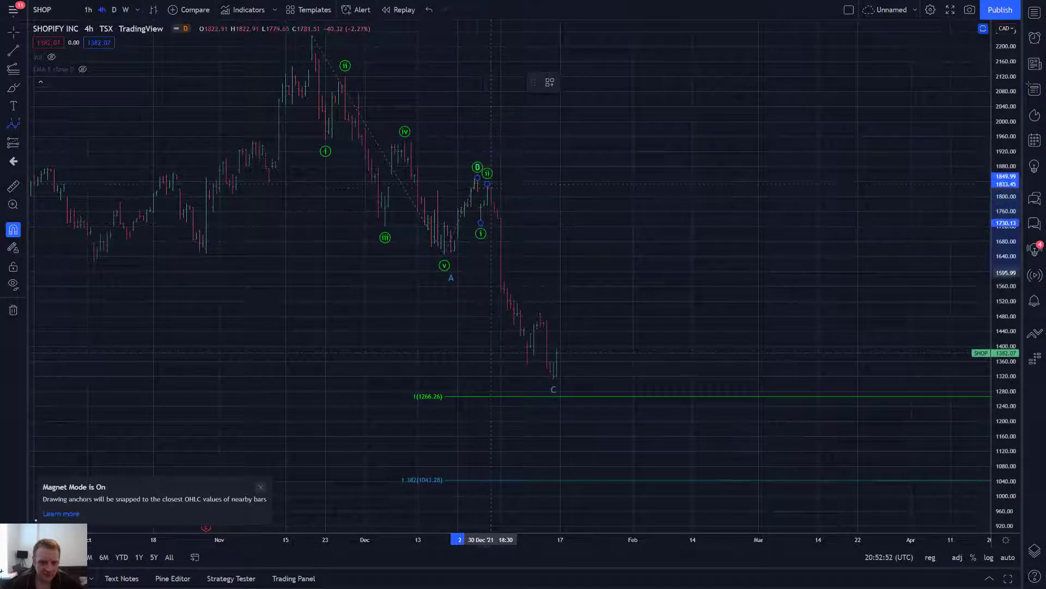
pyautogui.click(540, 313)
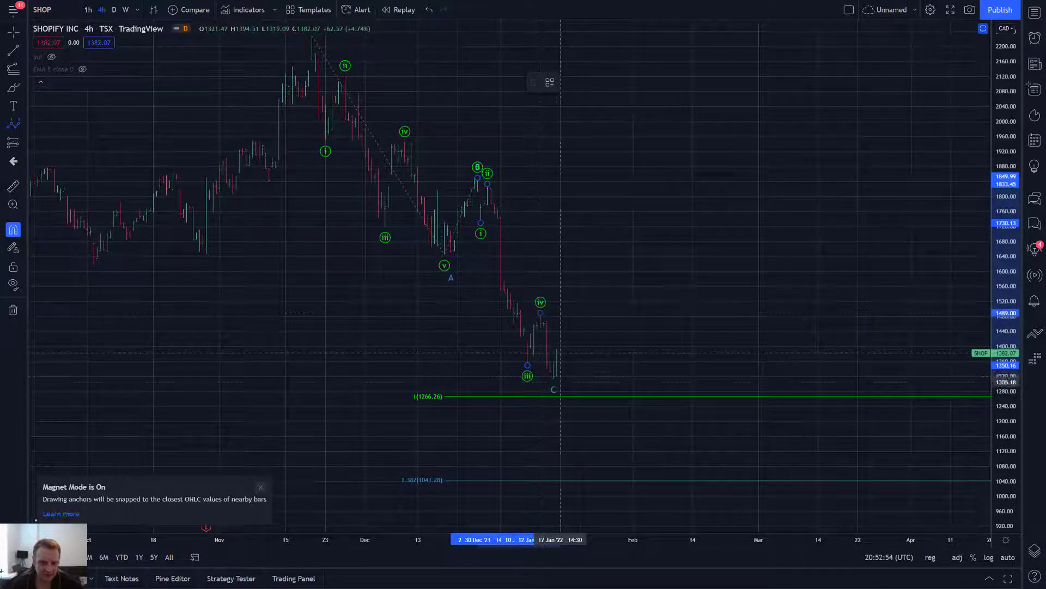
pyautogui.click(552, 377)
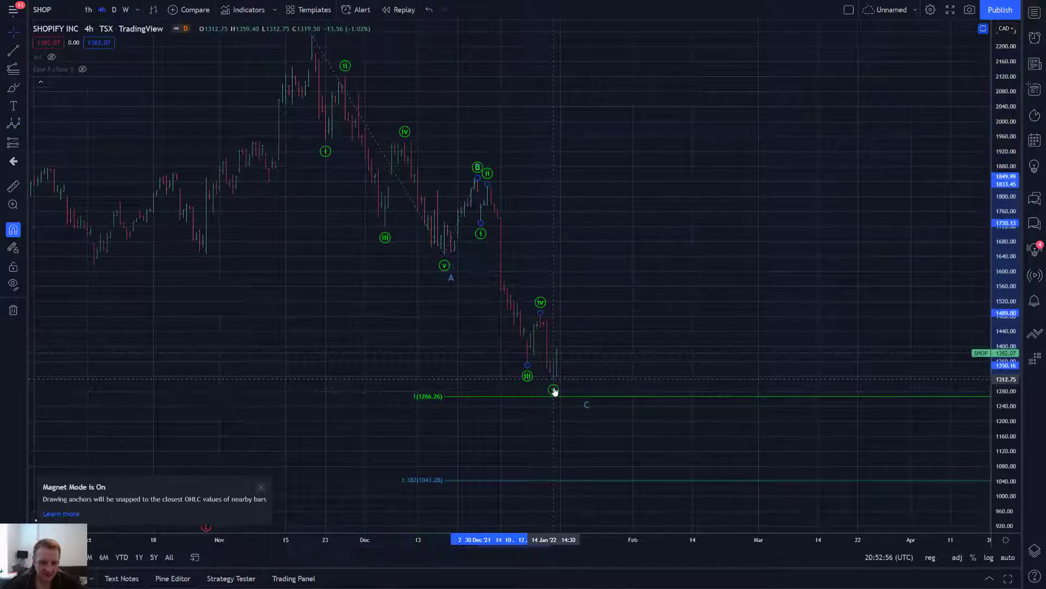
pyautogui.click(560, 396)
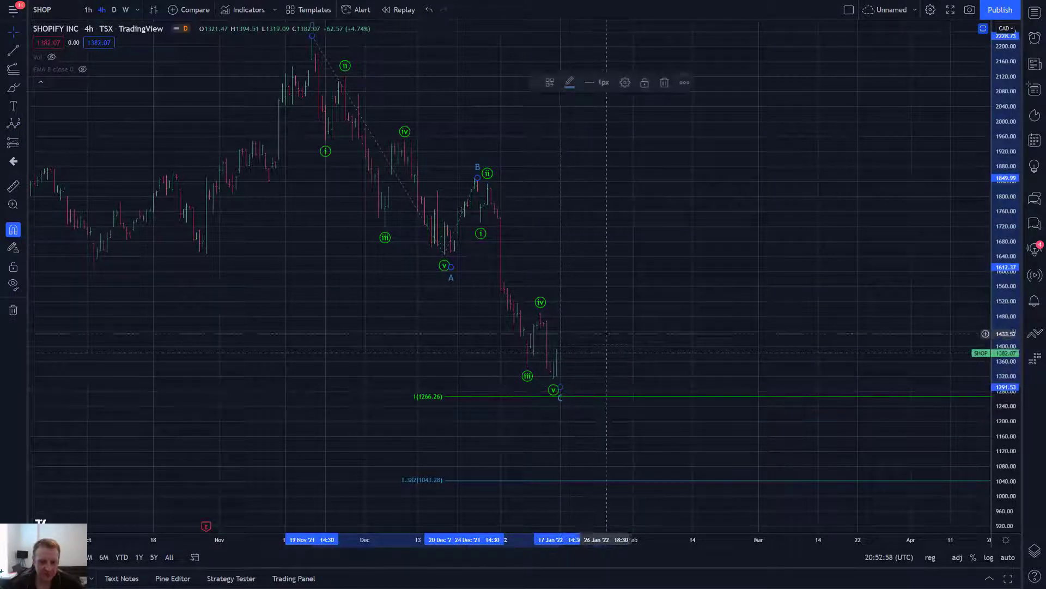
# Reset the price scale and examine the ABC decline and its Fib extension levels on the weekly timeframe.
pyautogui.moveTo(661, 230)
pyautogui.mouseDown()
pyautogui.moveTo(647, 238)
pyautogui.moveTo(649, 214)
pyautogui.mouseUp()
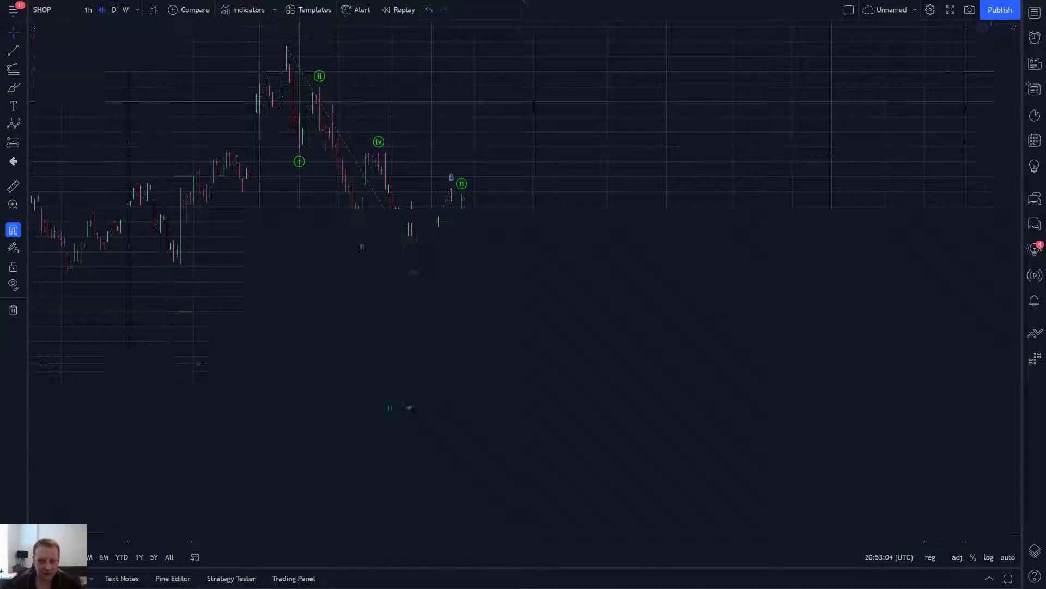
pyautogui.rightClick(992, 150)
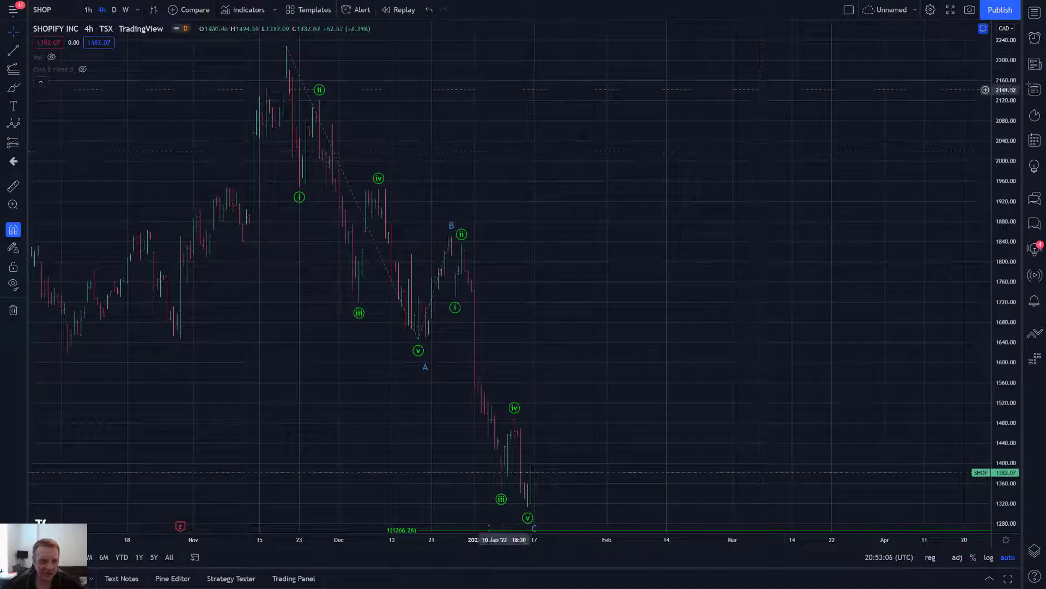
pyautogui.click(125, 10)
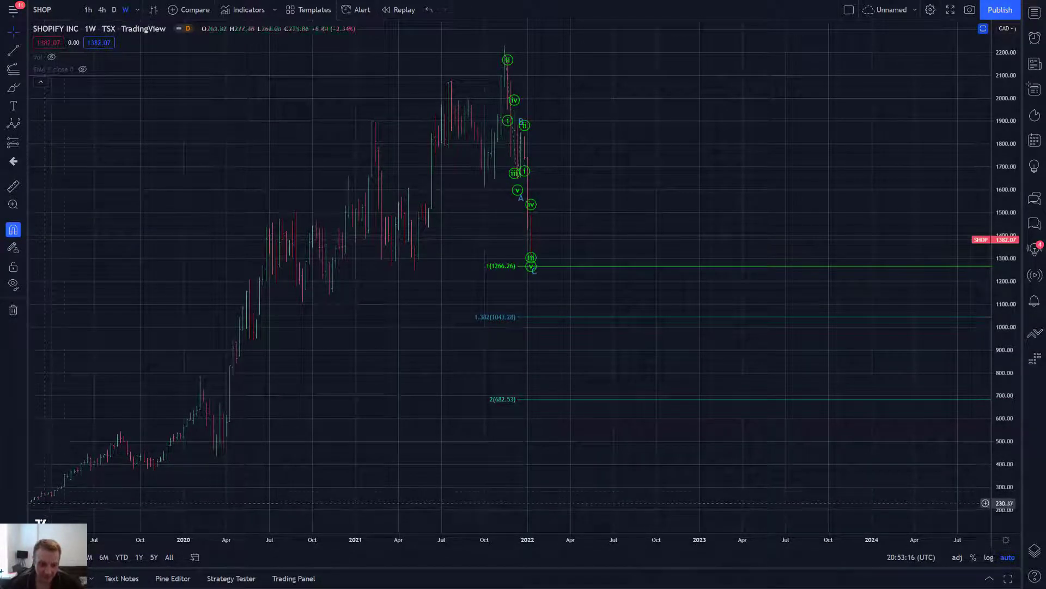
pyautogui.moveTo(636, 182); pyautogui.dragTo(625, 184)
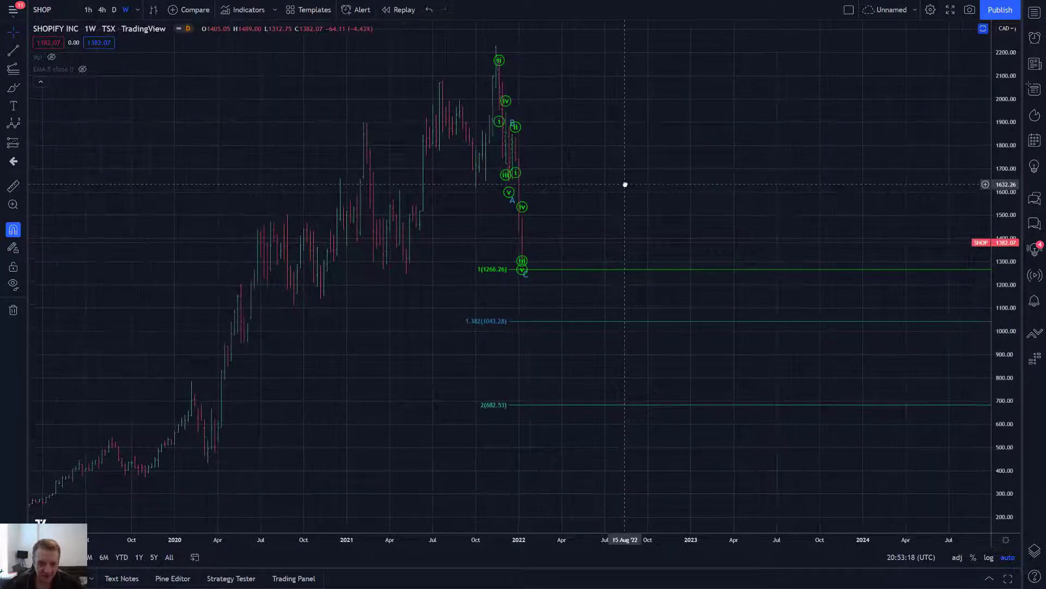
# Return the Shopify chart to the daily timeframe and frame the labelled decline from the November 2021 high.
pyautogui.click(115, 12)
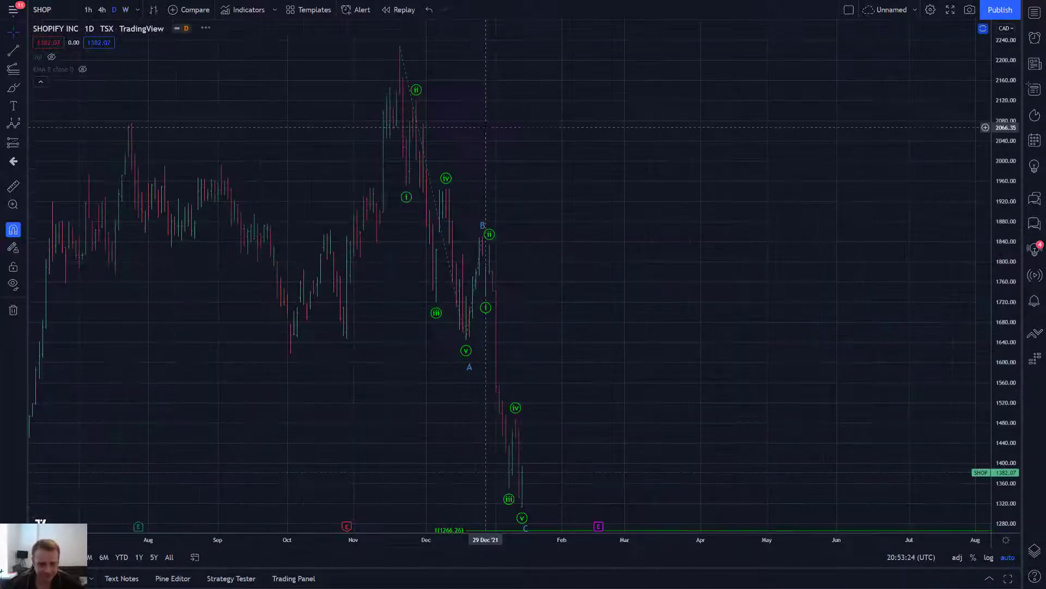
pyautogui.scroll(5, 784, 158)
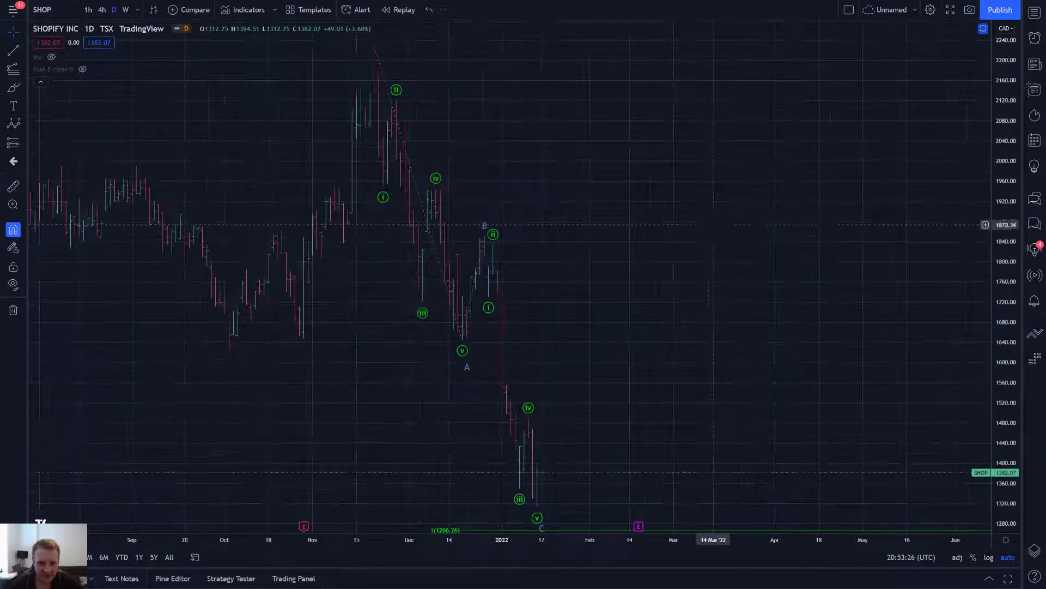
pyautogui.moveTo(762, 216); pyautogui.dragTo(691, 218)
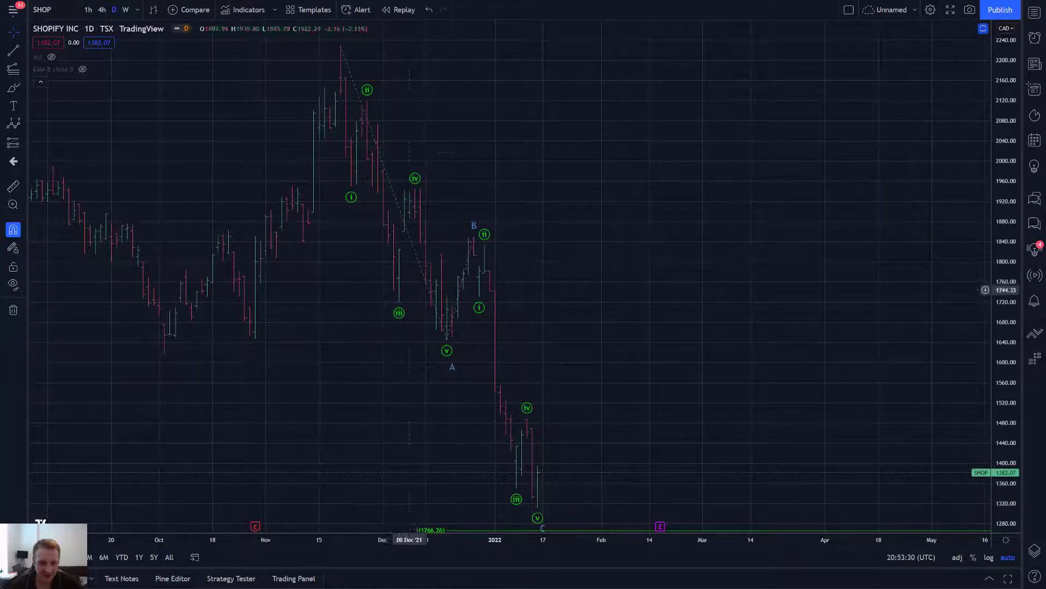
# Restore the MACD and RSI panes below the Shopify daily chart and examine them against the ABC decline from November 2021.
pyautogui.moveTo(760, 255); pyautogui.dragTo(760, 262)
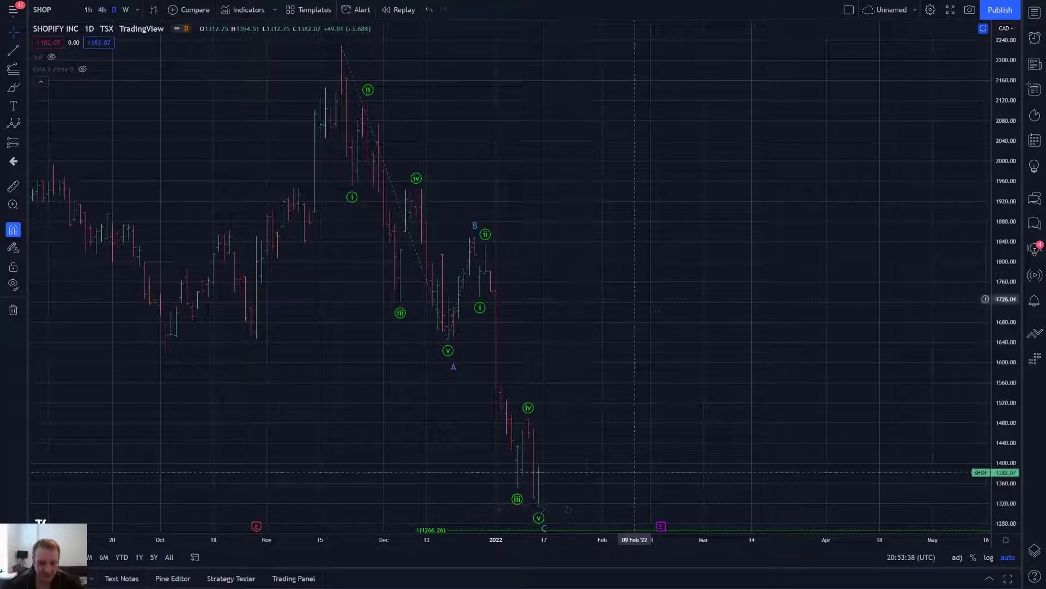
pyautogui.doubleClick(730, 160)
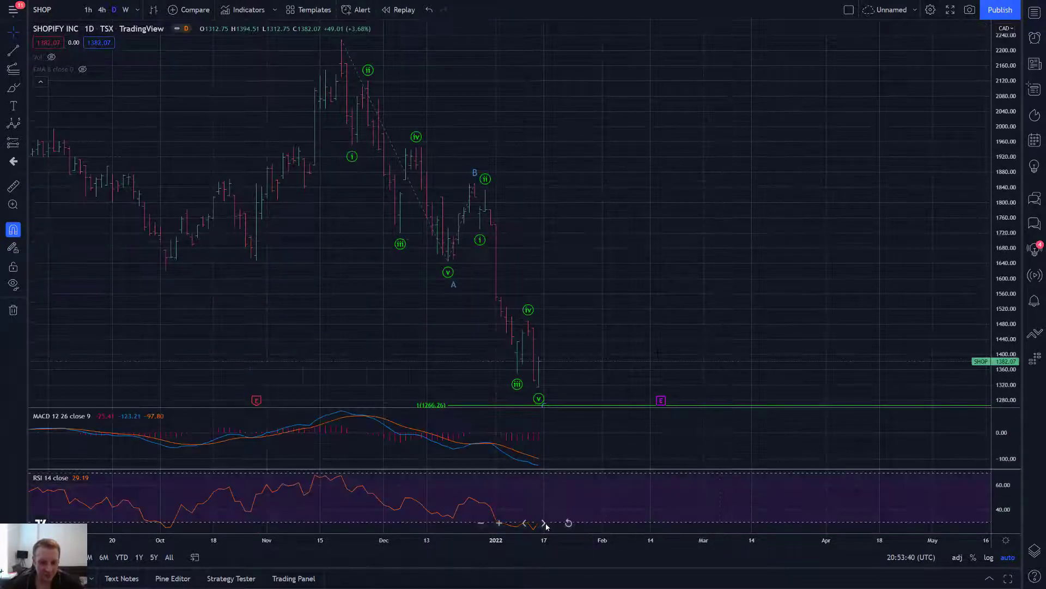
pyautogui.moveTo(763, 209); pyautogui.dragTo(749, 205)
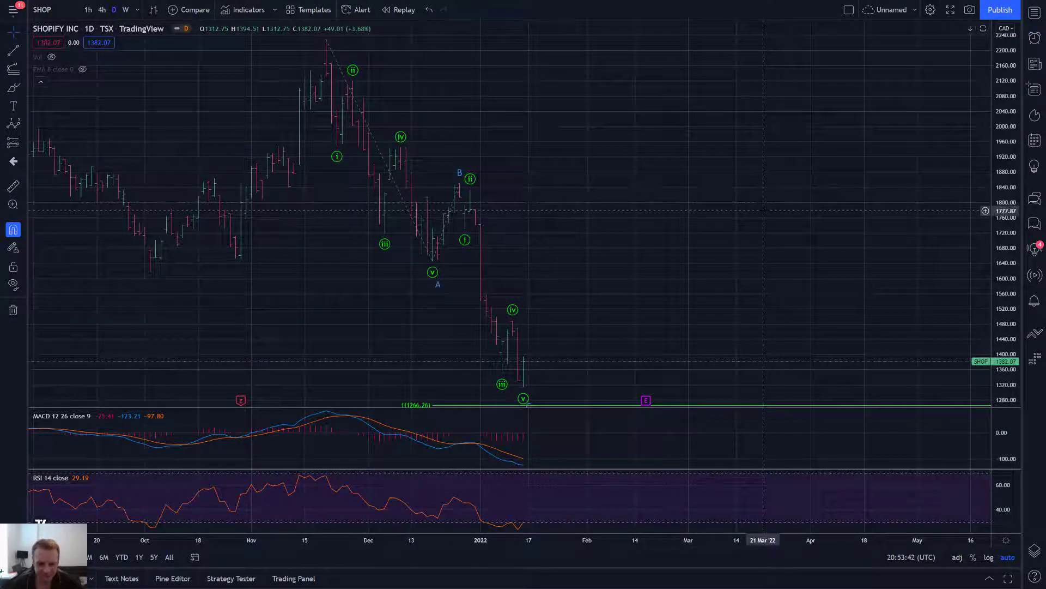
pyautogui.hscroll(1, 753, 210)
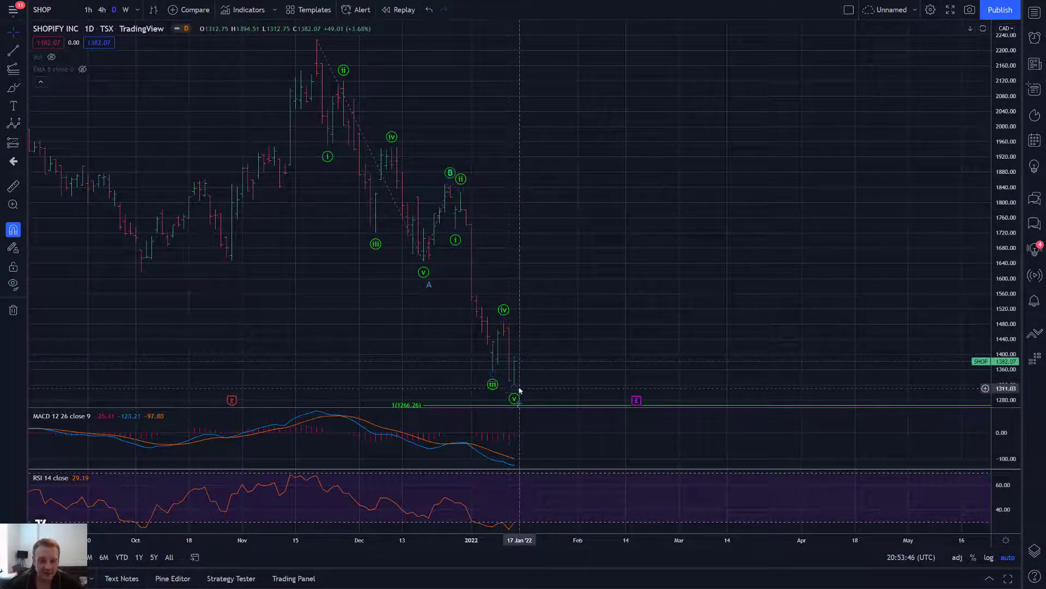
pyautogui.hscroll(1, 614, 234)
pyautogui.moveTo(613, 235); pyautogui.dragTo(615, 234)
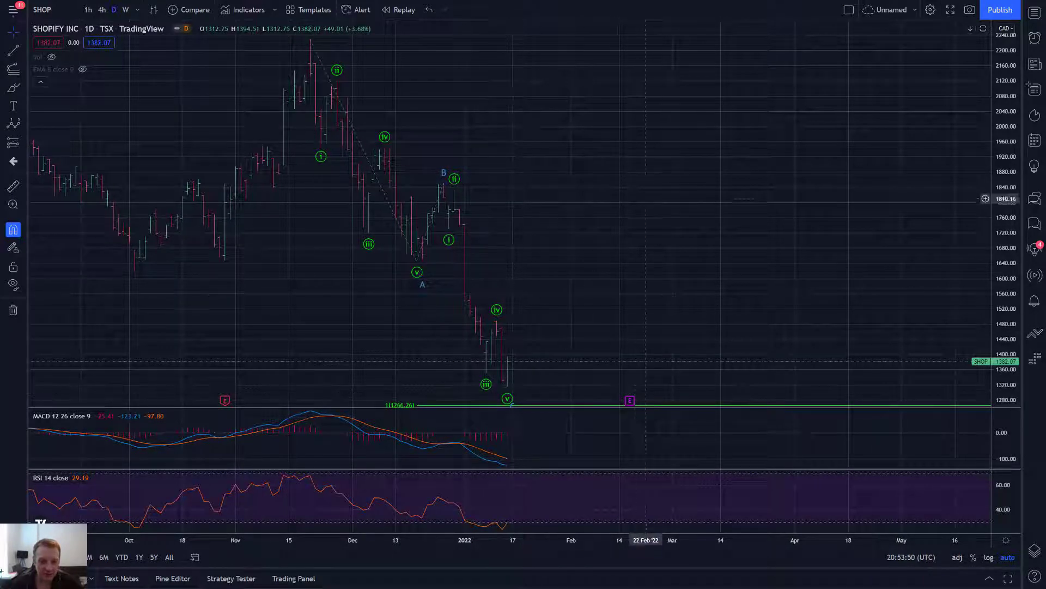
pyautogui.hscroll(2, 639, 201)
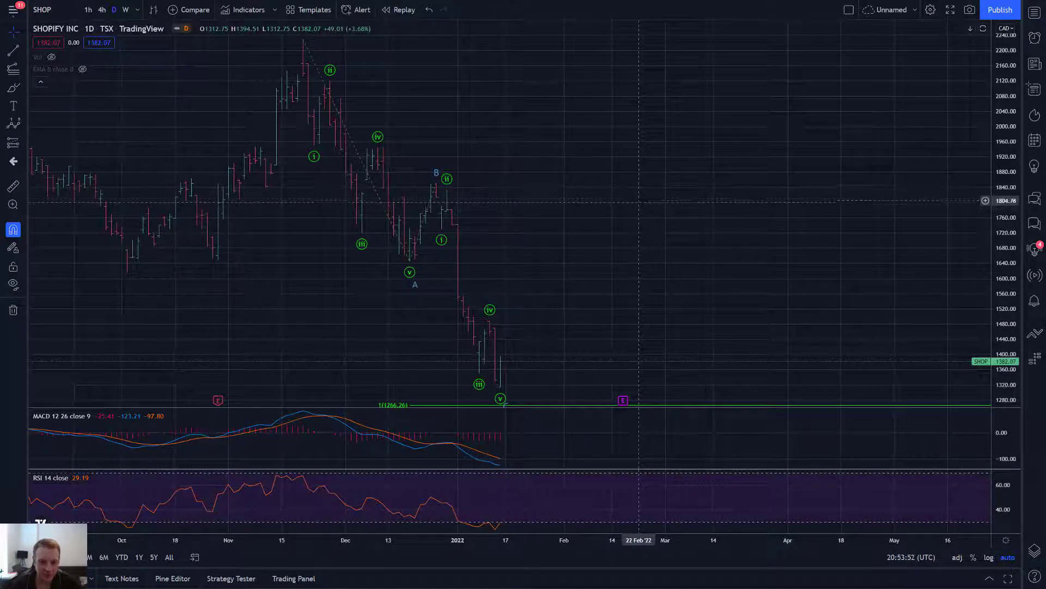
pyautogui.moveTo(641, 198); pyautogui.dragTo(649, 196)
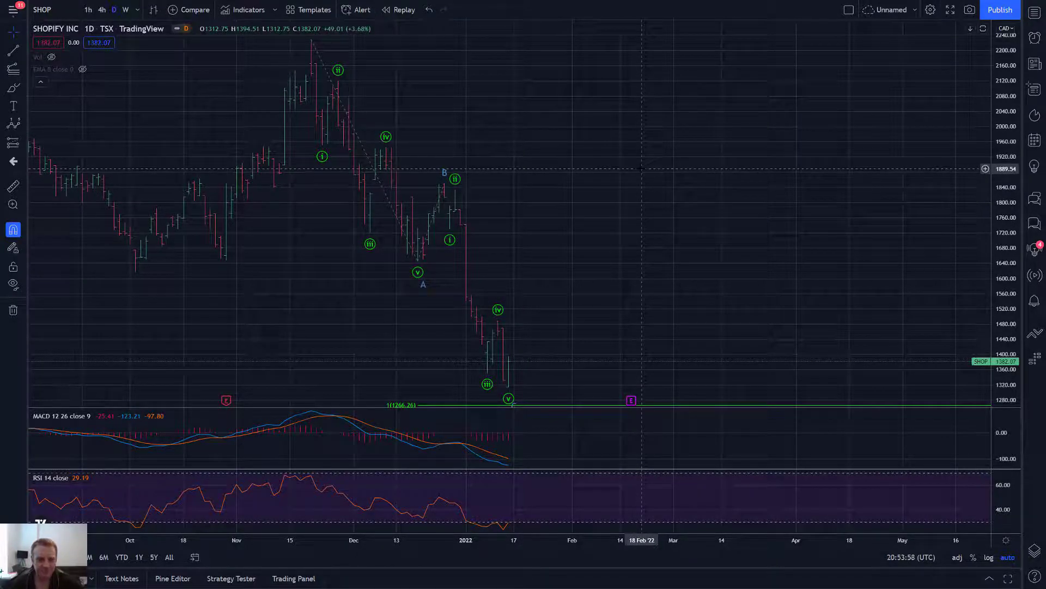
# Switch to the Copper Futures daily chart in full screen and frame the price action since early 2021.
pyautogui.press('F11')
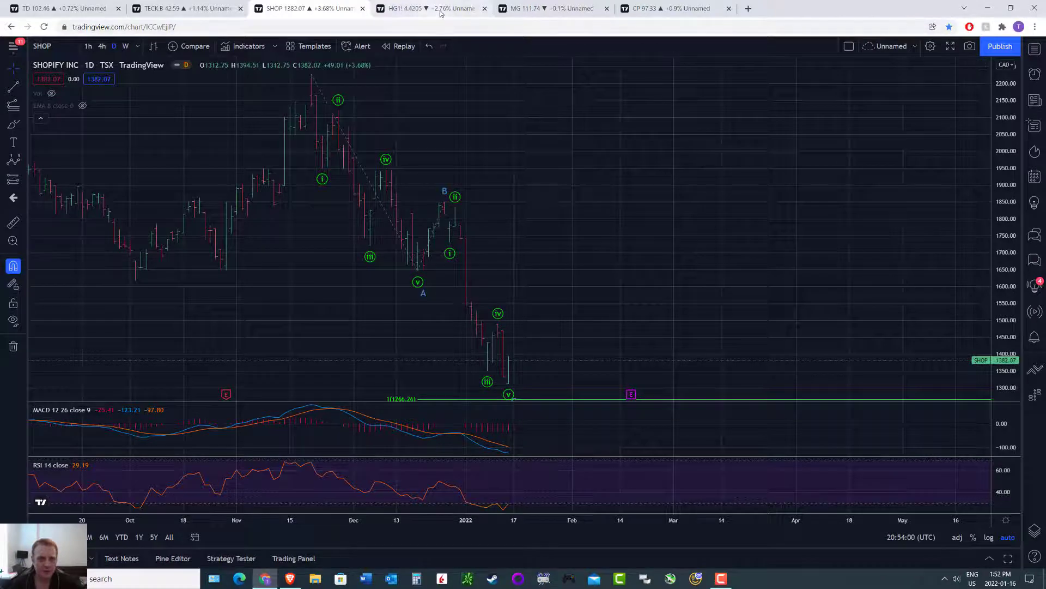
pyautogui.click(441, 13)
pyautogui.press('F11')
pyautogui.moveTo(597, 267); pyautogui.dragTo(743, 251)
pyautogui.scroll(3, 730, 248)
pyautogui.scroll(1, 708, 245)
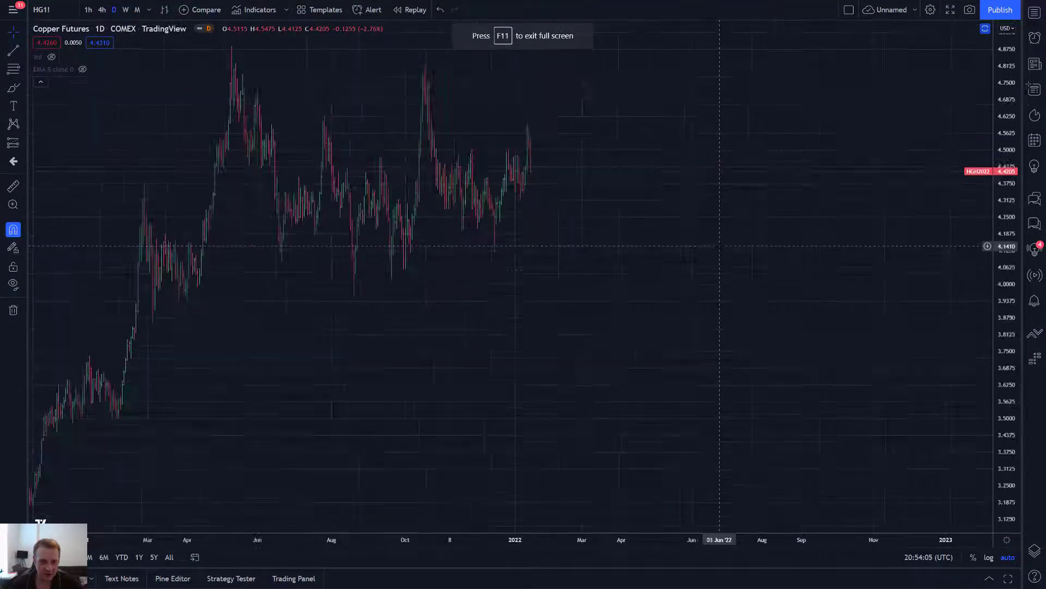
pyautogui.scroll(-1, 684, 250)
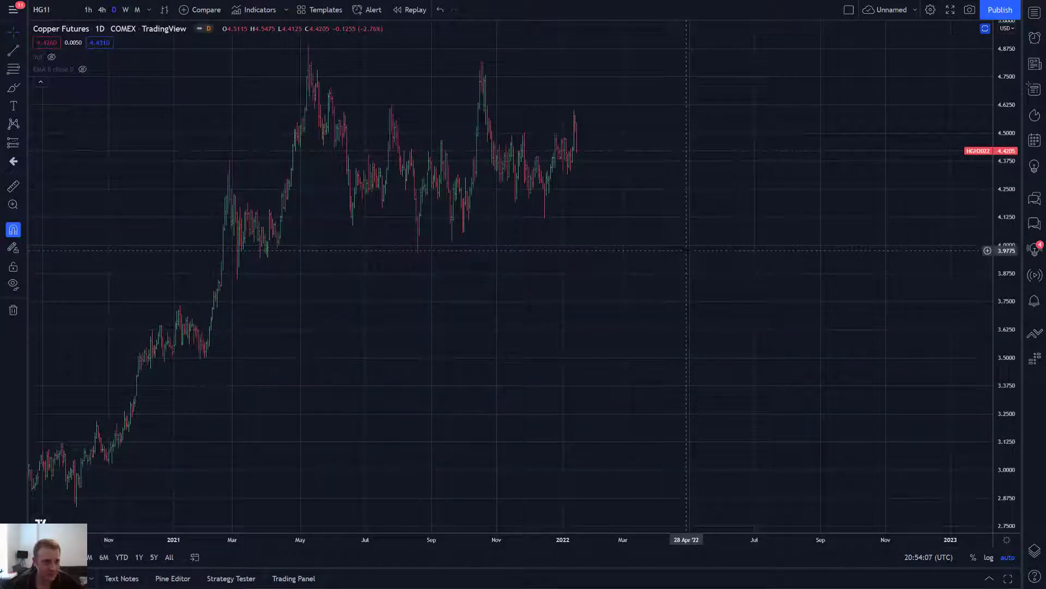
# Examine copper's rally from the March 2020 low to the May 2021 high and the sideways range that follows.
pyautogui.moveTo(718, 246); pyautogui.dragTo(685, 275)
pyautogui.scroll(-5, 741, 257)
pyautogui.scroll(-4, 742, 261)
pyautogui.scroll(2, 683, 275)
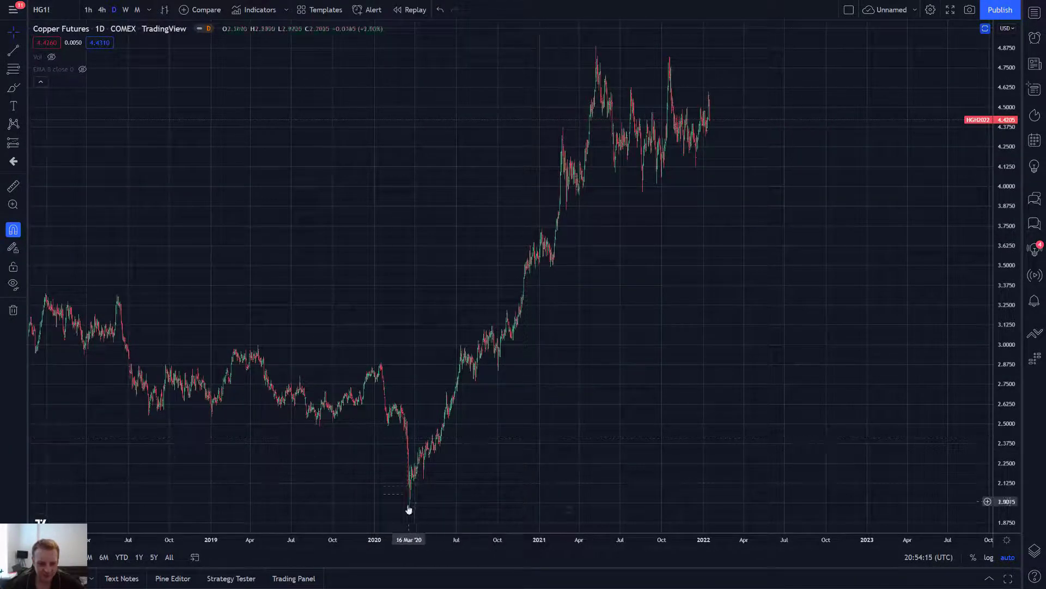
pyautogui.moveTo(730, 354); pyautogui.dragTo(708, 419)
pyautogui.moveTo(593, 419); pyautogui.dragTo(712, 402)
pyautogui.scroll(5, 697, 402)
pyautogui.moveTo(531, 381); pyautogui.dragTo(621, 354)
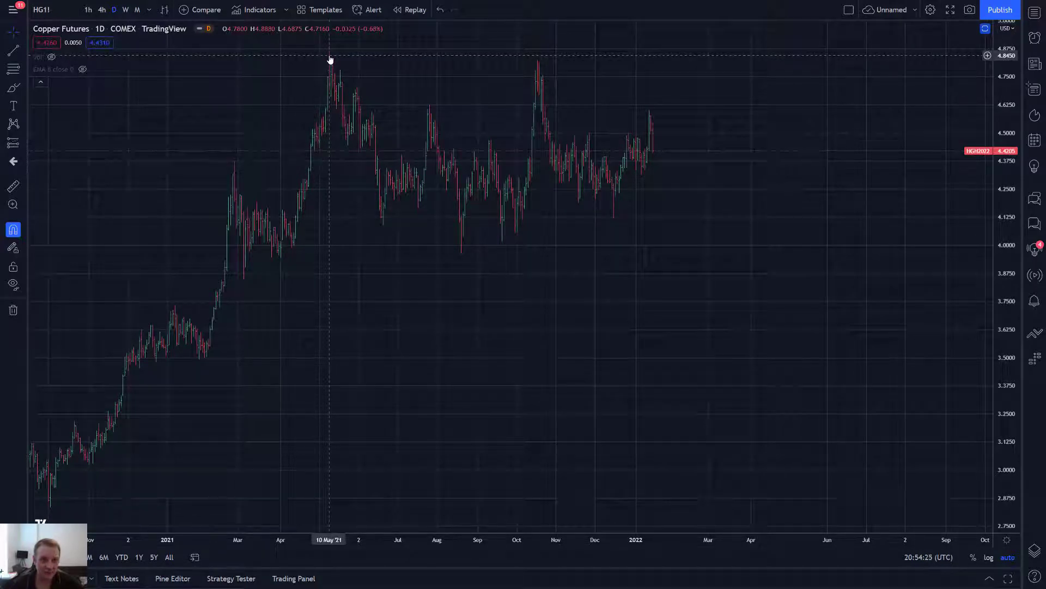
pyautogui.moveTo(558, 244)
pyautogui.mouseDown()
pyautogui.moveTo(577, 251)
pyautogui.moveTo(531, 259)
pyautogui.moveTo(552, 254)
pyautogui.mouseUp()
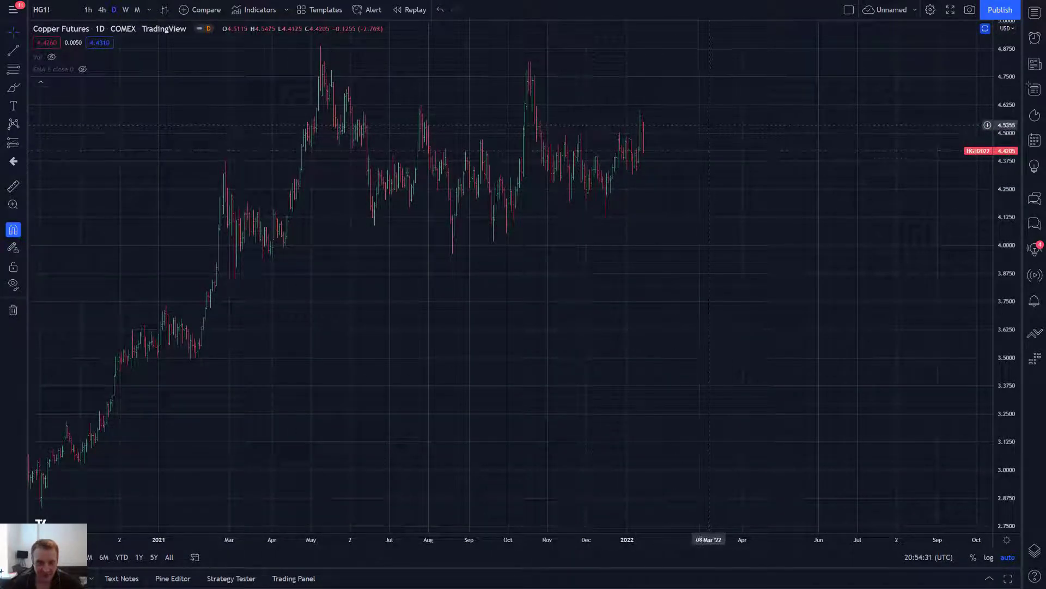
pyautogui.moveTo(779, 237)
pyautogui.mouseDown()
pyautogui.moveTo(747, 238)
pyautogui.moveTo(776, 231)
pyautogui.mouseUp()
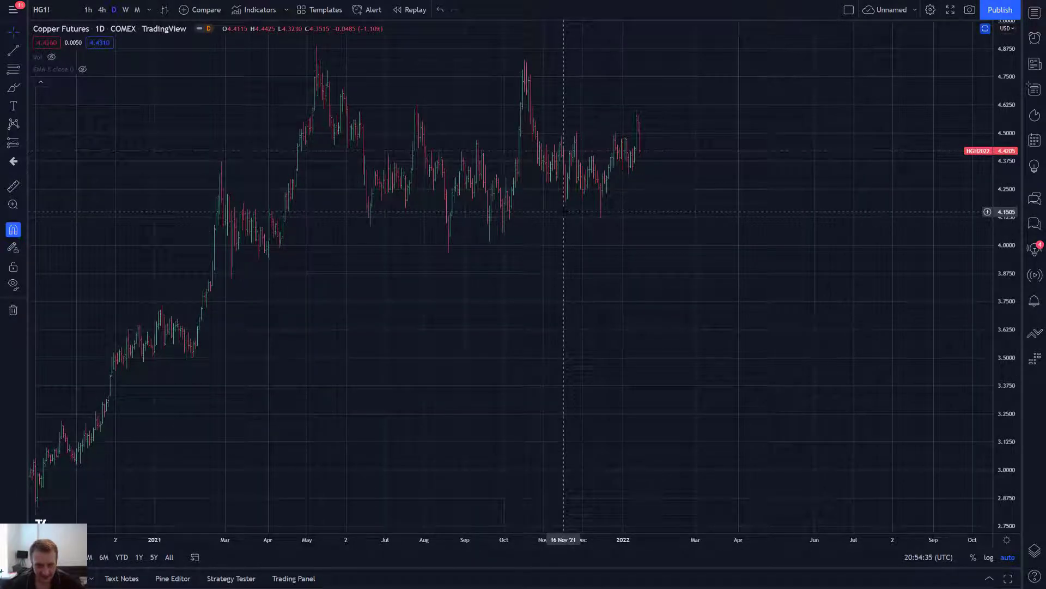
# Draw an Elliott Triangle Wave (ABCDE) on copper from the May 2021 high, ending with point E at about 4.29 in February 2022.
pyautogui.click(22, 123)
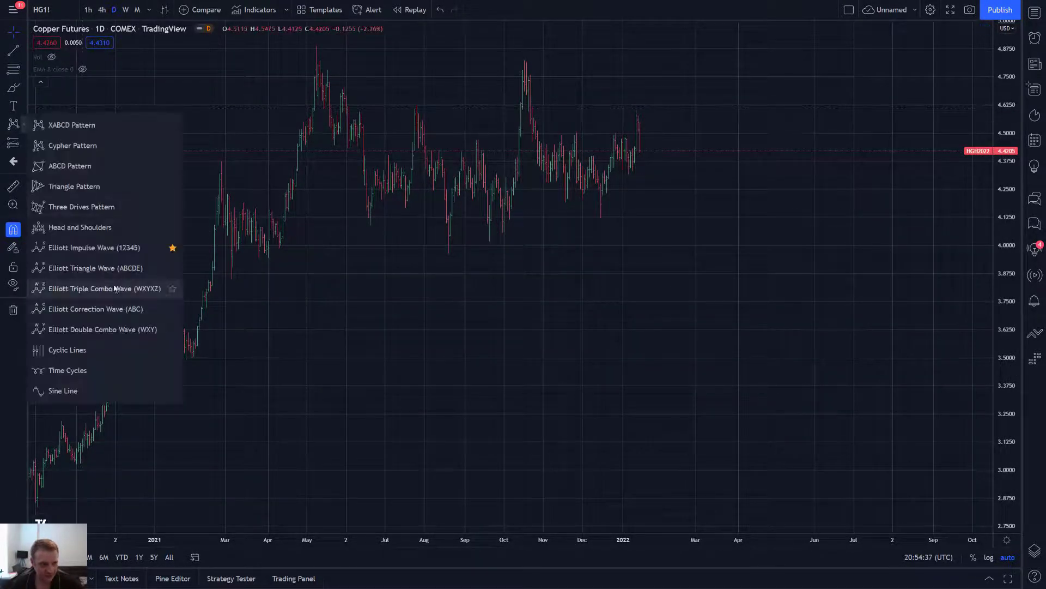
pyautogui.click(119, 309)
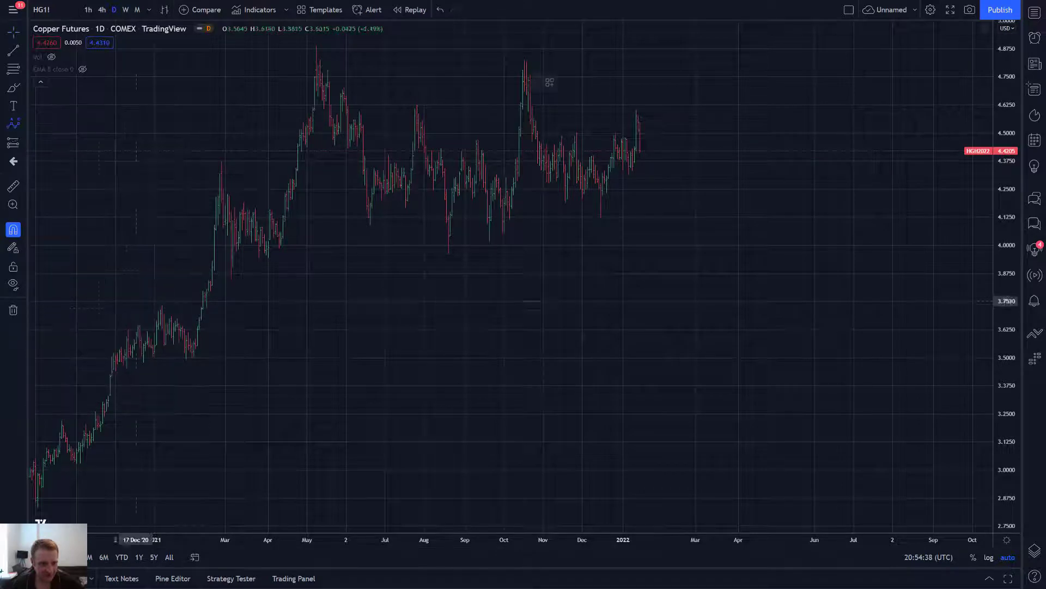
pyautogui.click(20, 125)
pyautogui.click(136, 268)
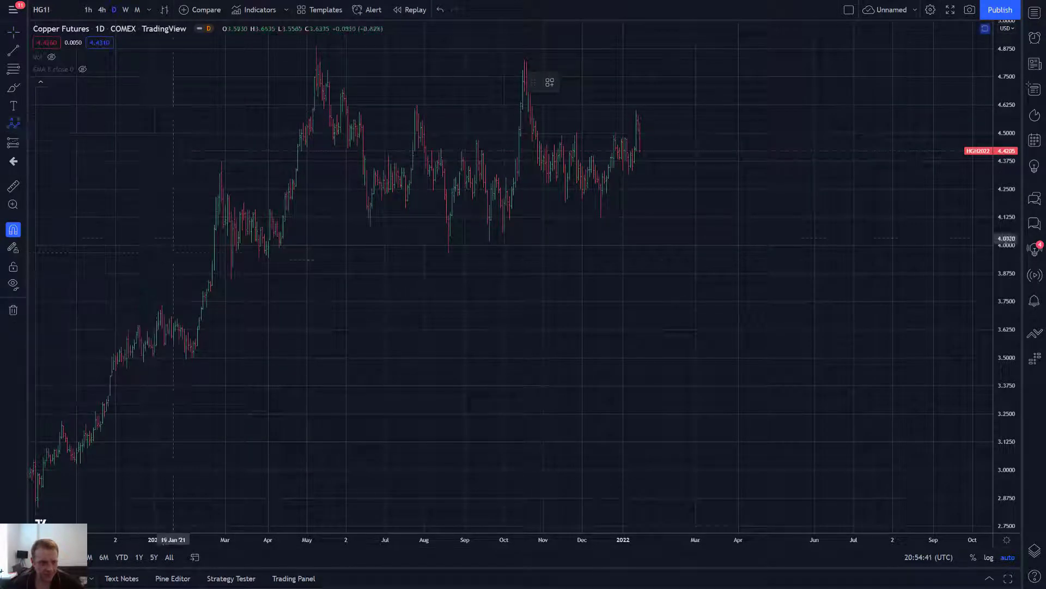
pyautogui.click(316, 46)
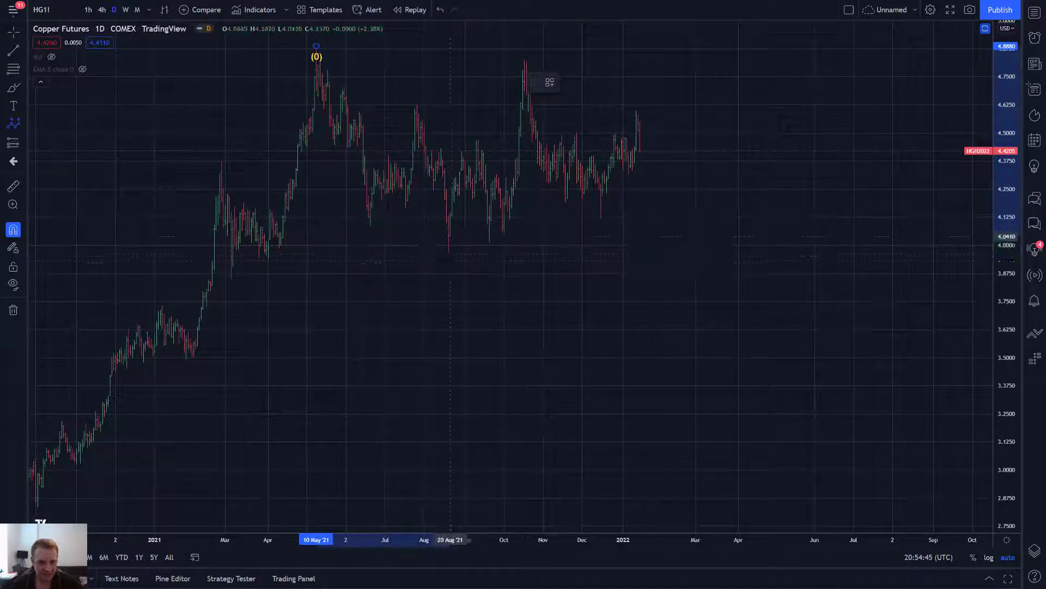
pyautogui.click(449, 254)
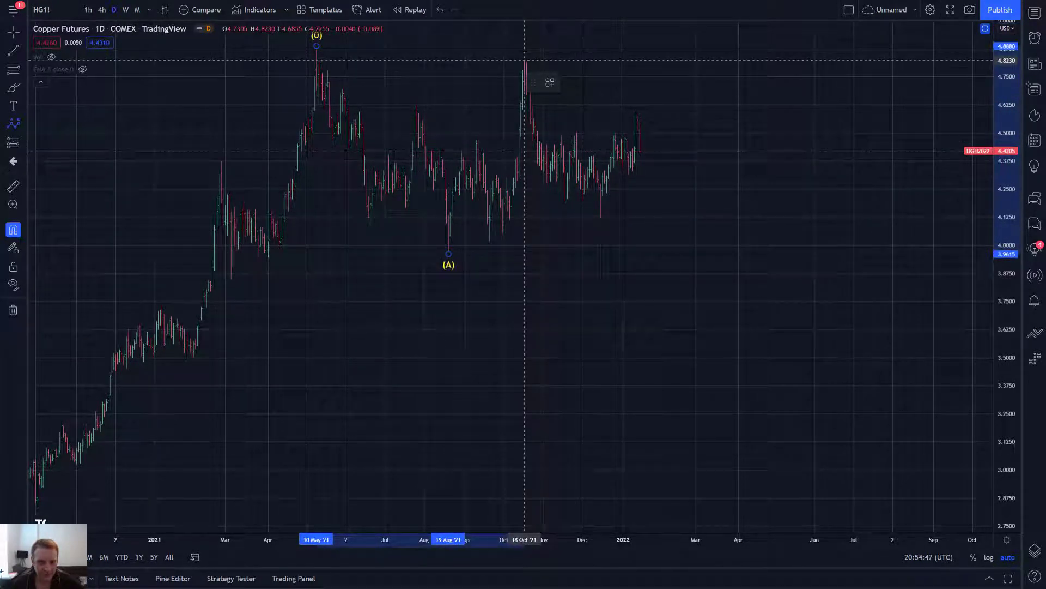
pyautogui.click(524, 61)
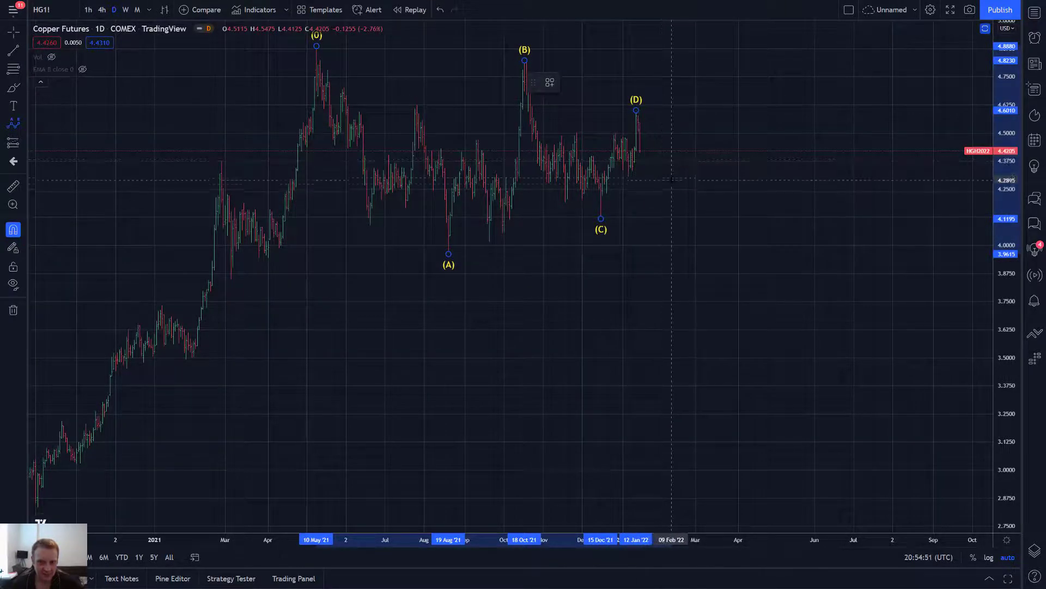
pyautogui.click(676, 184)
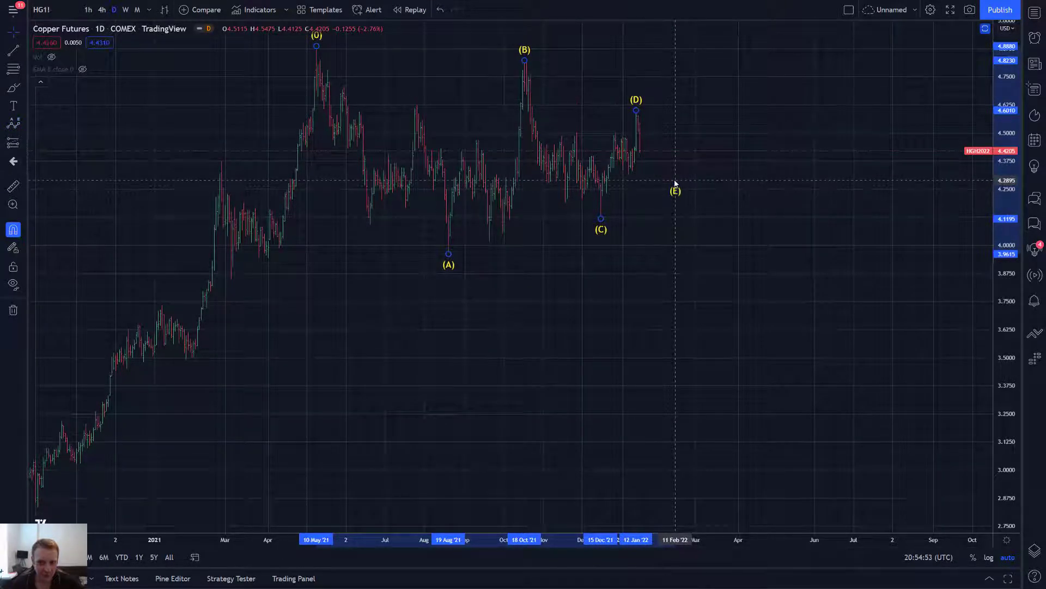
pyautogui.click(652, 233)
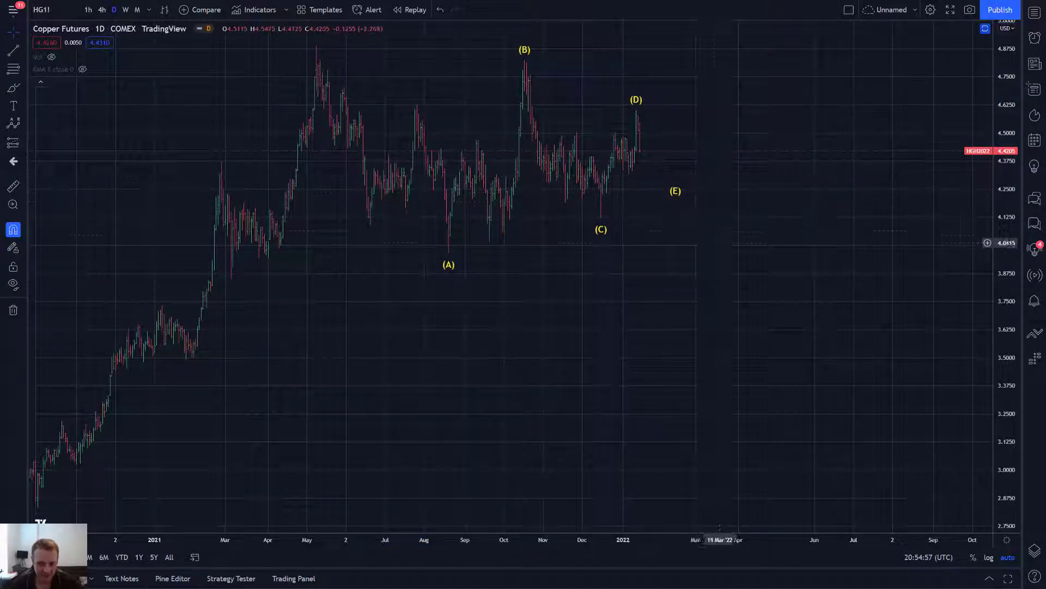
# Adjust point E of the copper triangle to about 4.303 on 16 Feb '22.
pyautogui.moveTo(606, 237); pyautogui.dragTo(593, 238)
pyautogui.moveTo(715, 231); pyautogui.dragTo(666, 229)
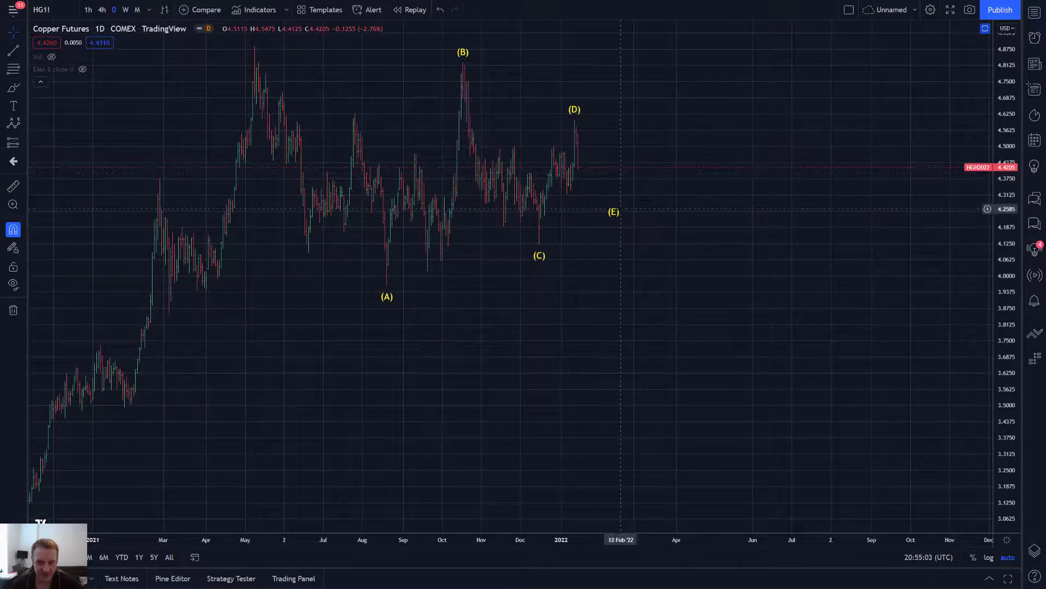
pyautogui.moveTo(615, 206); pyautogui.dragTo(623, 211)
pyautogui.click(549, 225)
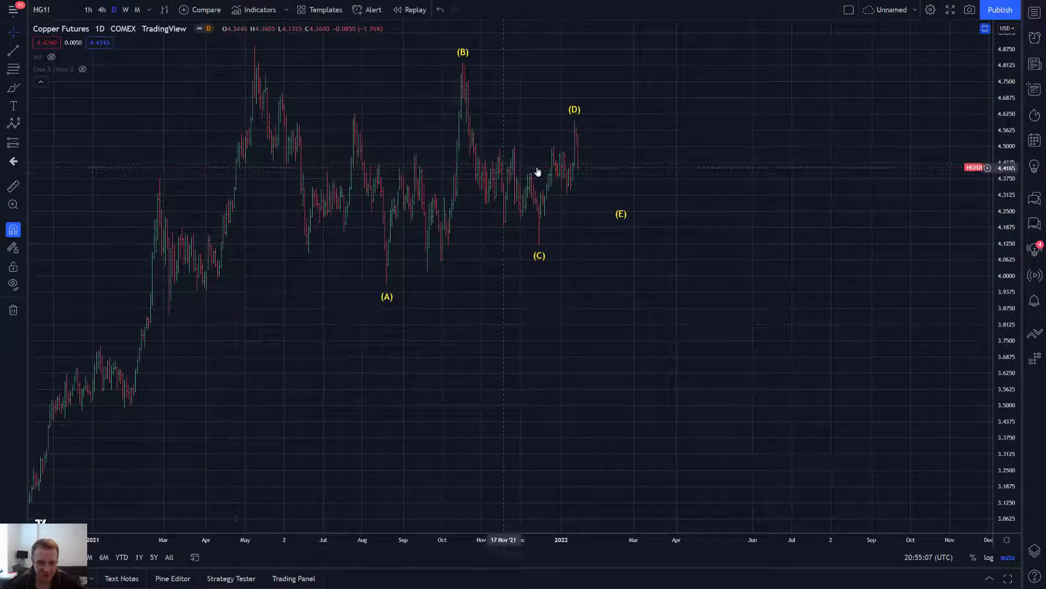
pyautogui.moveTo(625, 217); pyautogui.dragTo(626, 213)
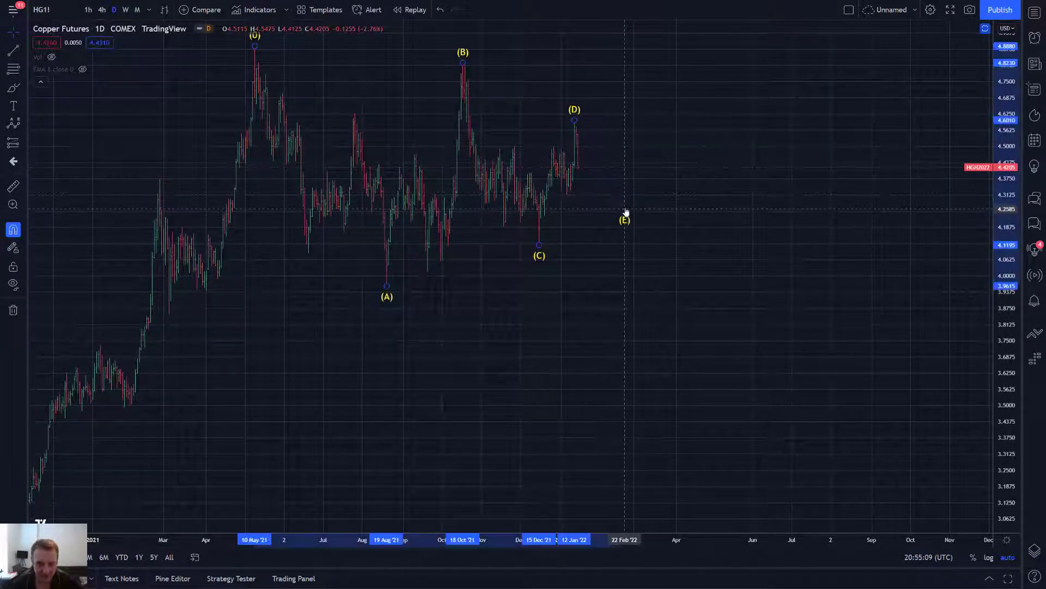
pyautogui.click(588, 199)
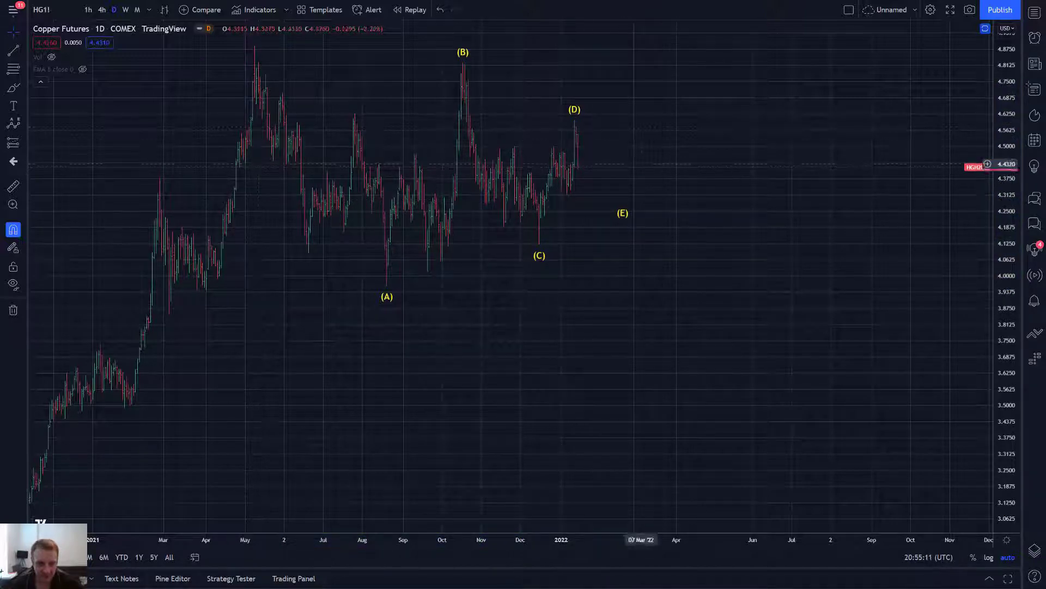
pyautogui.moveTo(706, 94)
pyautogui.mouseDown()
pyautogui.moveTo(687, 93)
pyautogui.moveTo(701, 92)
pyautogui.mouseUp()
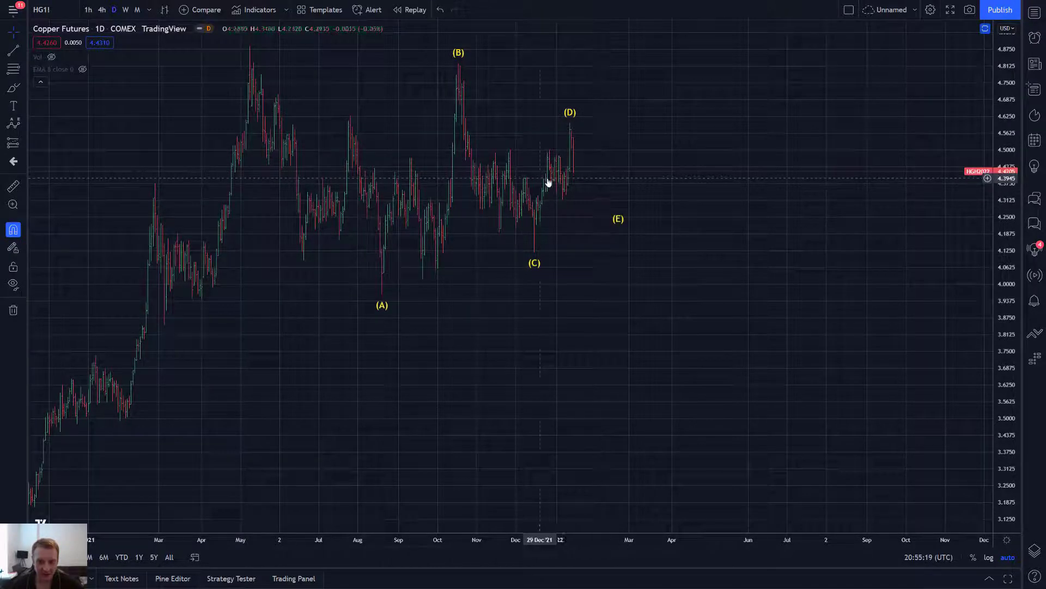
pyautogui.moveTo(616, 209)
pyautogui.mouseDown()
pyautogui.moveTo(612, 216)
pyautogui.moveTo(614, 202)
pyautogui.mouseUp()
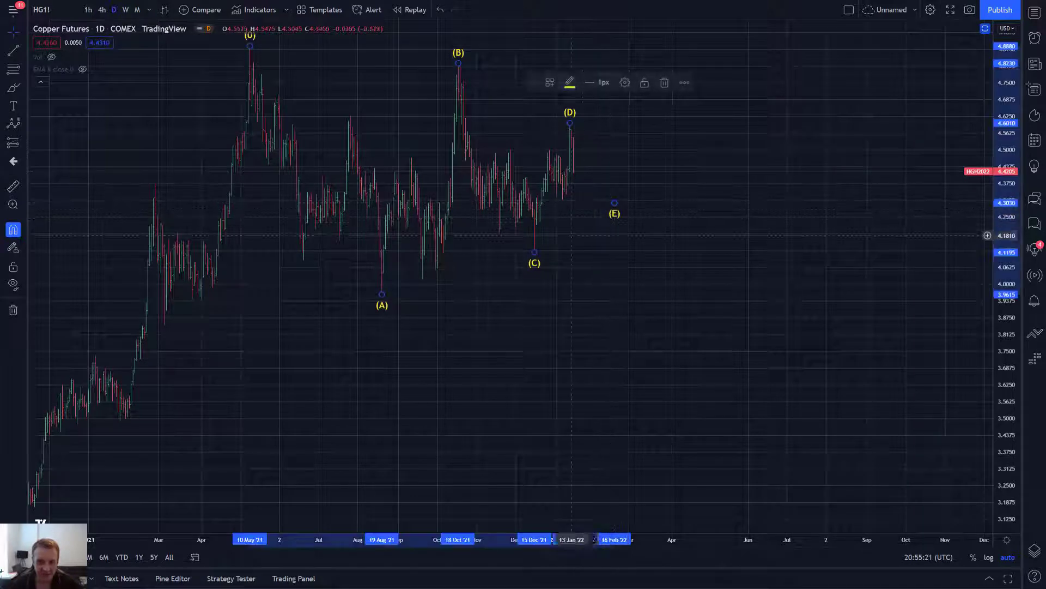
pyautogui.click(576, 221)
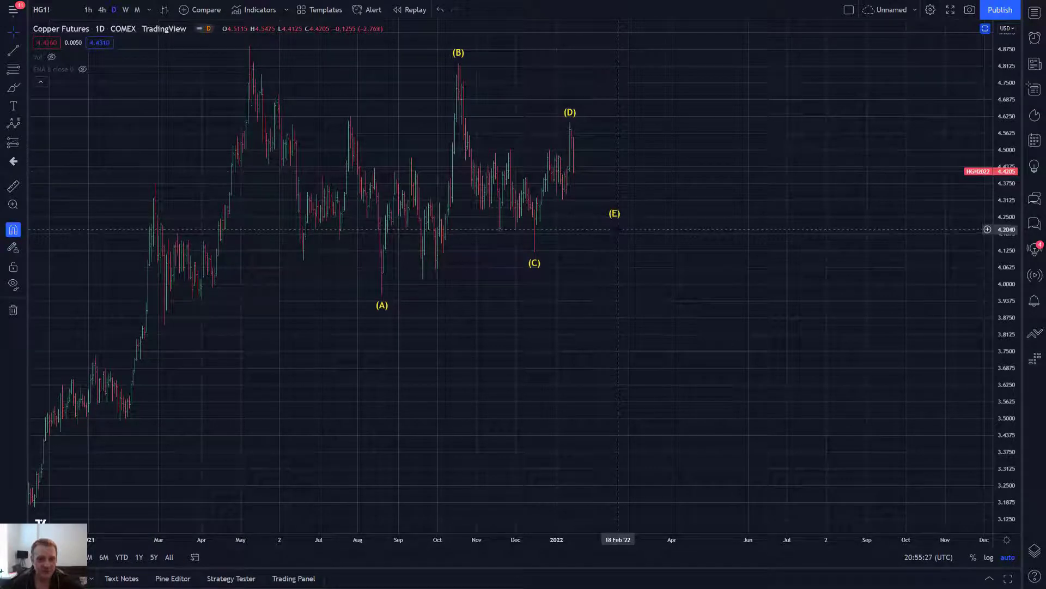
pyautogui.moveTo(672, 123)
pyautogui.mouseDown()
pyautogui.moveTo(649, 124)
pyautogui.moveTo(667, 122)
pyautogui.mouseUp()
# Switch to the Magna International daily chart in full screen and show its price history back to late 2019.
pyautogui.press('F11')
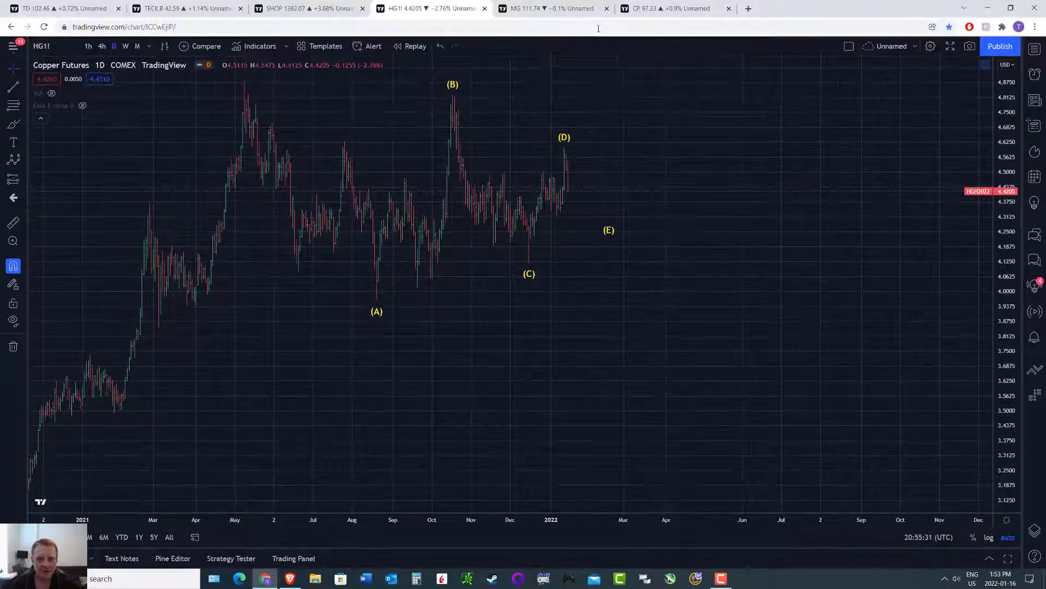
pyautogui.hotkey('ctrl', 'Tab')
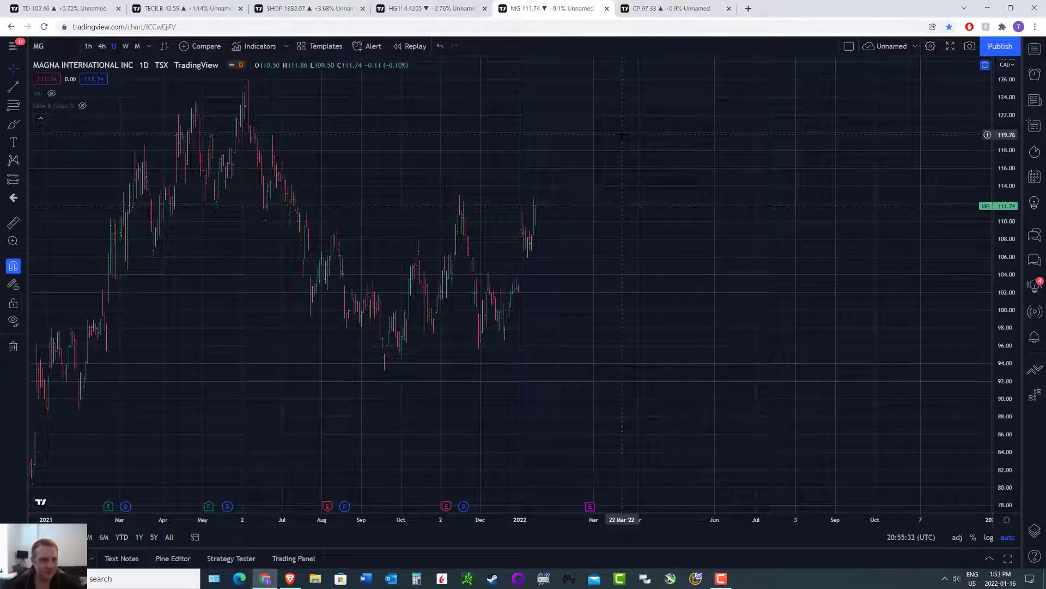
pyautogui.press('F11')
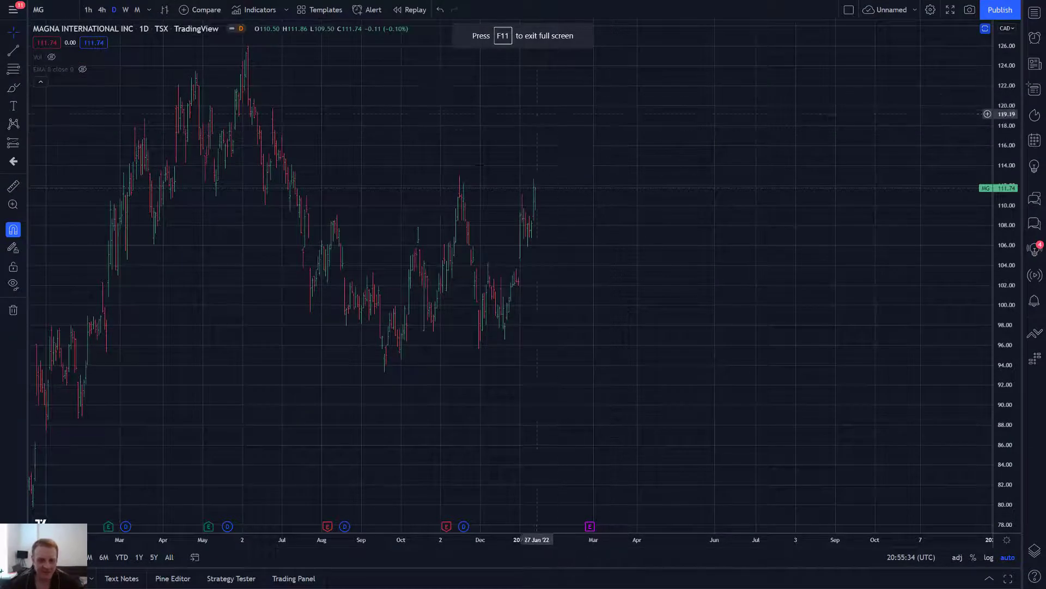
pyautogui.scroll(-3, 627, 223)
pyautogui.hscroll(5, 616, 263)
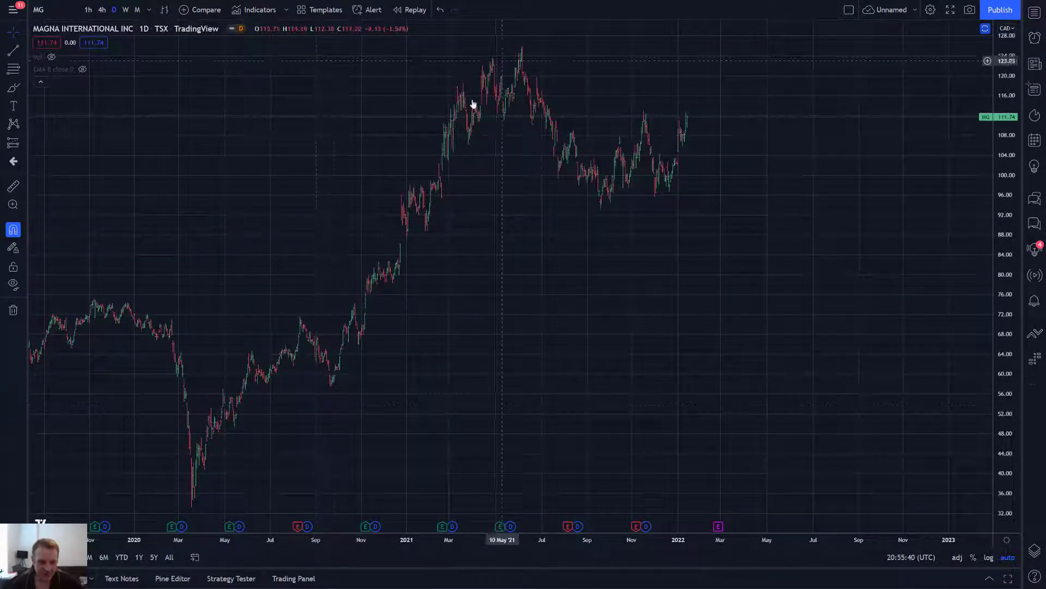
# Examine Magna's rally from the 2020 low, its decline from the June 2021 high and the rebound into January 2022.
pyautogui.moveTo(397, 333); pyautogui.dragTo(472, 305)
pyautogui.moveTo(590, 292); pyautogui.dragTo(510, 333)
pyautogui.scroll(1, 529, 330)
pyautogui.scroll(1, 579, 318)
pyautogui.moveTo(568, 309); pyautogui.dragTo(539, 311)
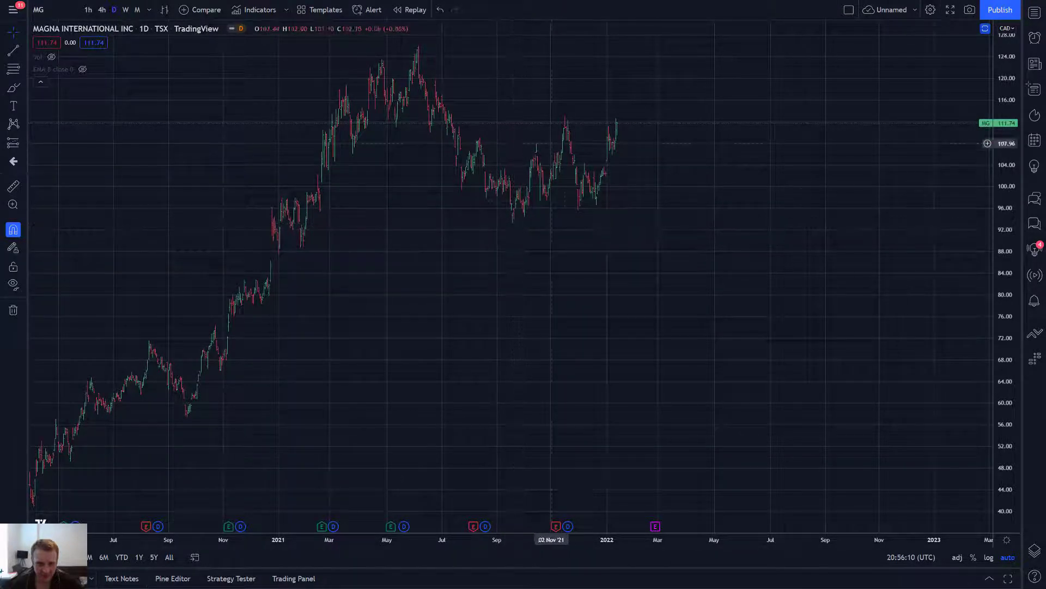
pyautogui.moveTo(649, 251); pyautogui.dragTo(665, 225)
pyautogui.scroll(2, 695, 234)
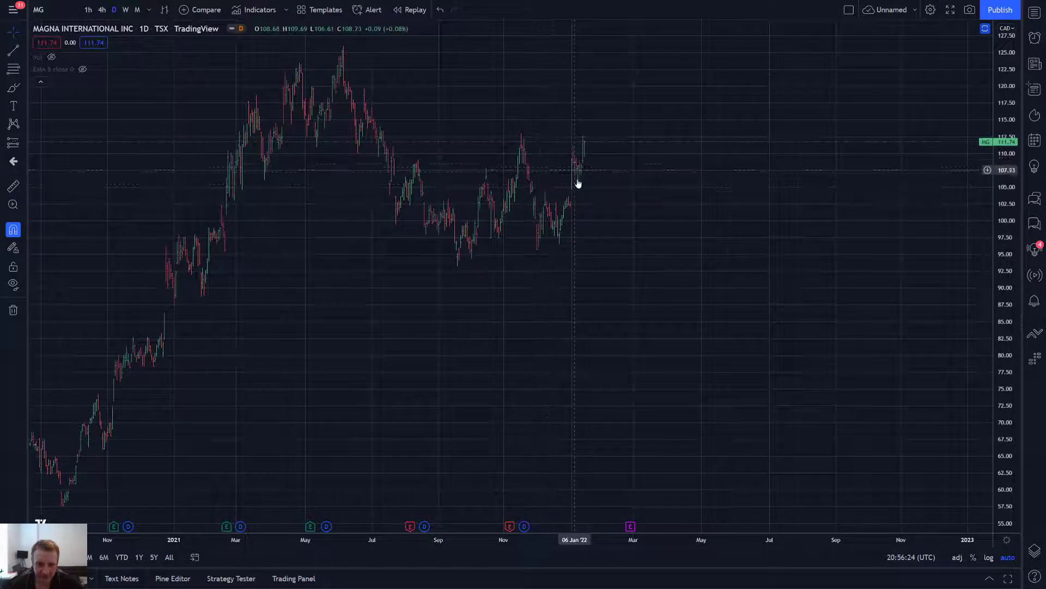
# Draw an Elliott Correction Wave (ABC) on Magna's rebound from the September 2021 low: A at 113.00, B at 95.62, C at about 113.92 in January 2022.
pyautogui.moveTo(455, 308); pyautogui.dragTo(474, 306)
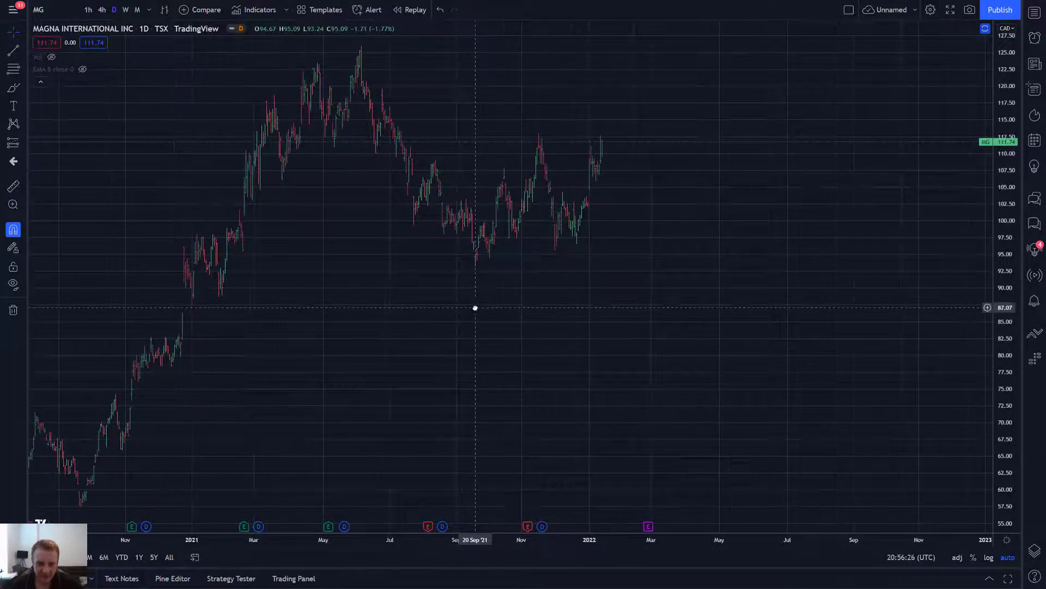
pyautogui.click(11, 128)
pyautogui.click(81, 307)
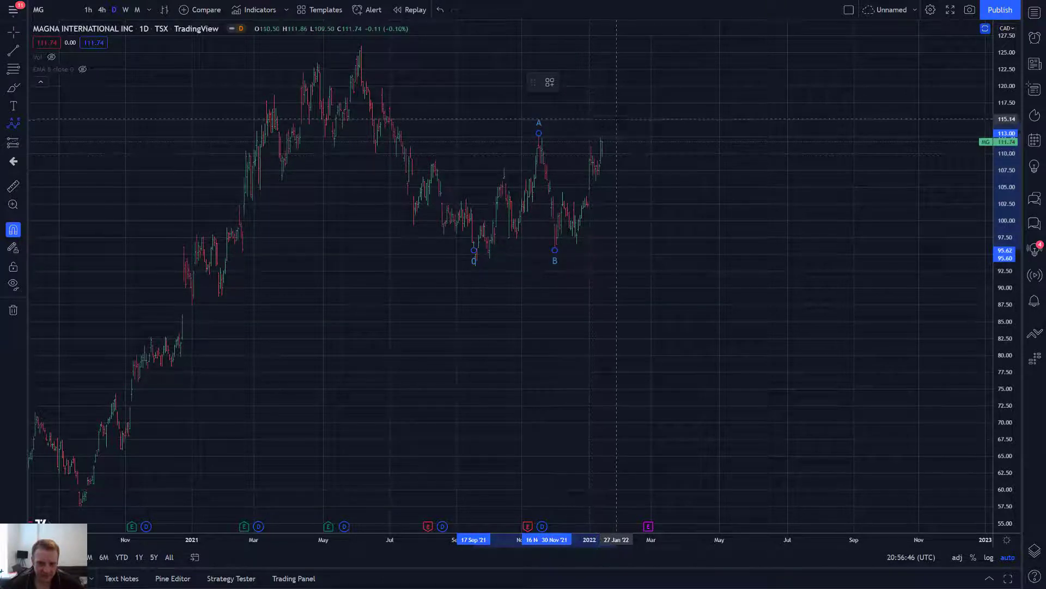
pyautogui.click(618, 127)
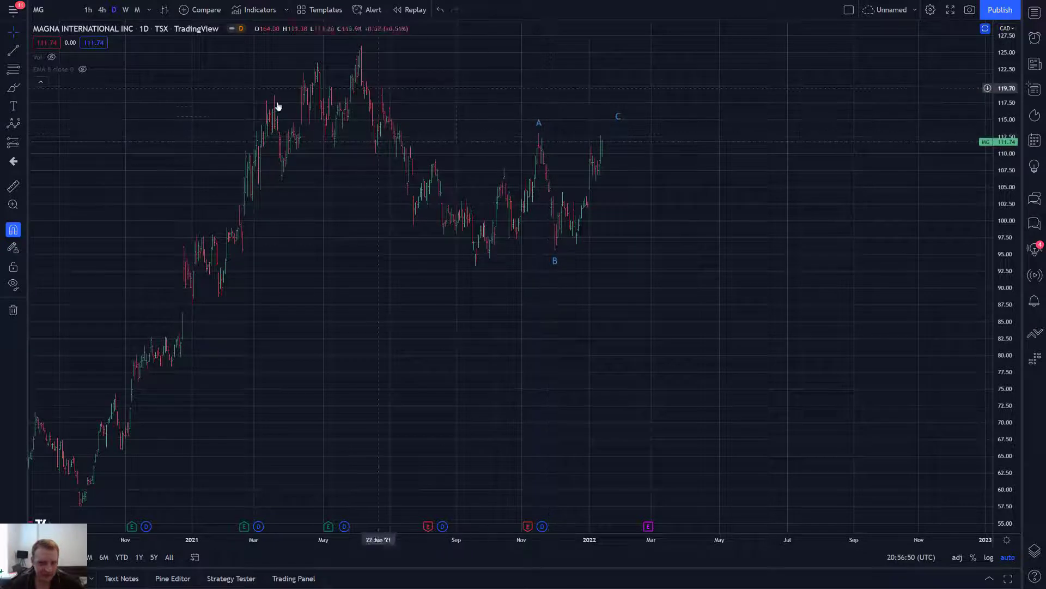
# Draw a Trend-Based Fib Extension from the September 2021 low at 93.24 through the November high at 113.00 to the pullback low at 95.62.
pyautogui.click(13, 70)
pyautogui.click(90, 90)
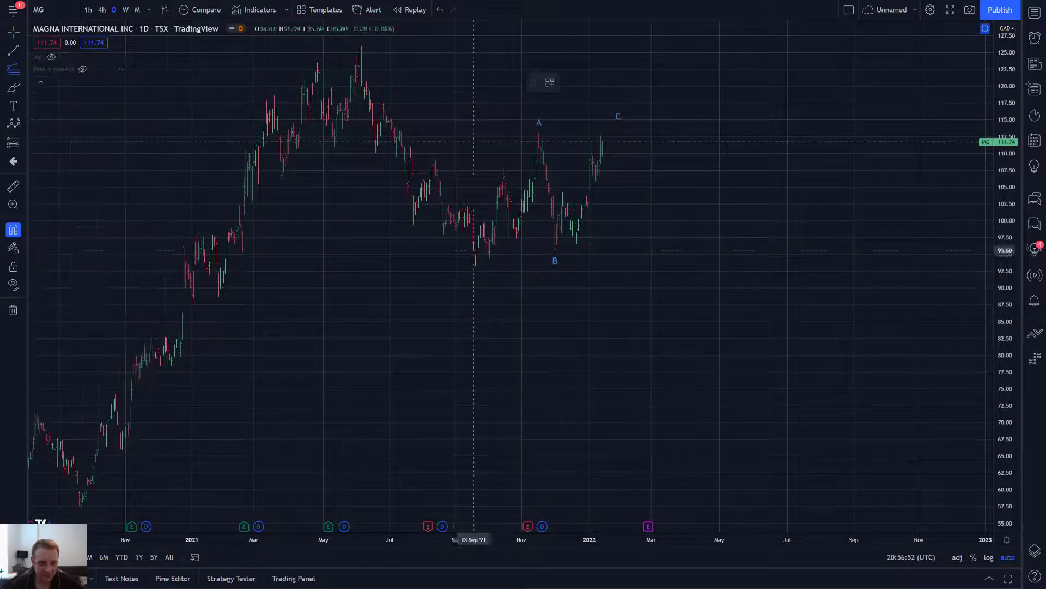
pyautogui.click(475, 266)
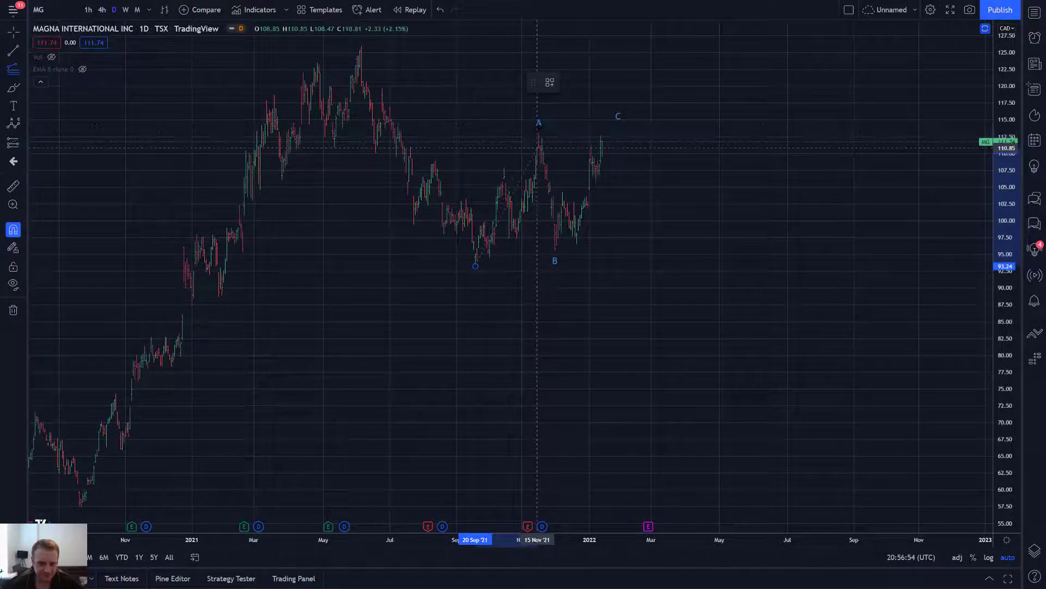
pyautogui.click(538, 133)
pyautogui.click(555, 250)
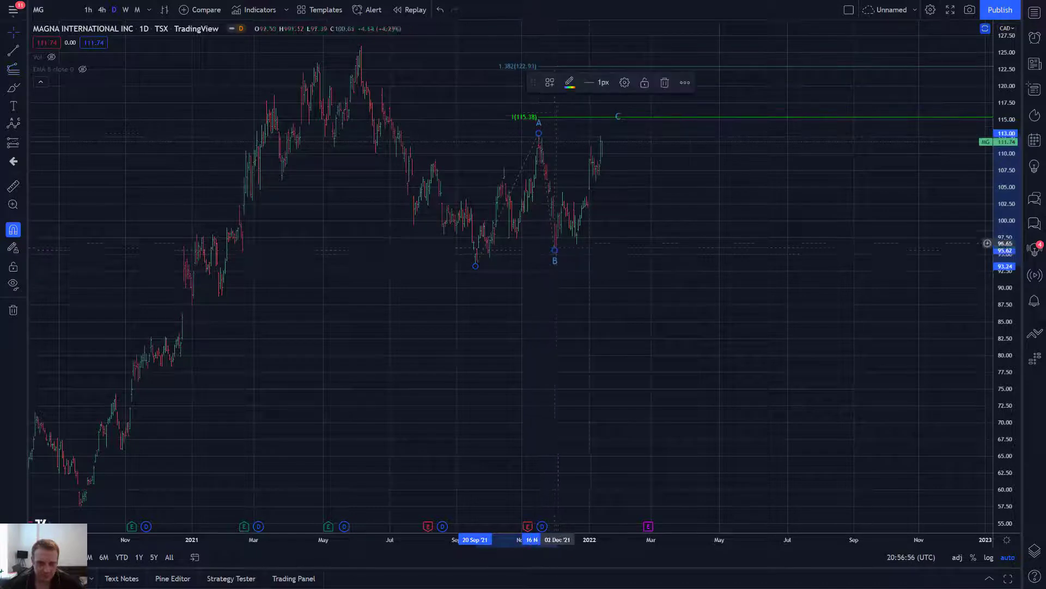
pyautogui.rightClick(586, 121)
pyautogui.press('Escape')
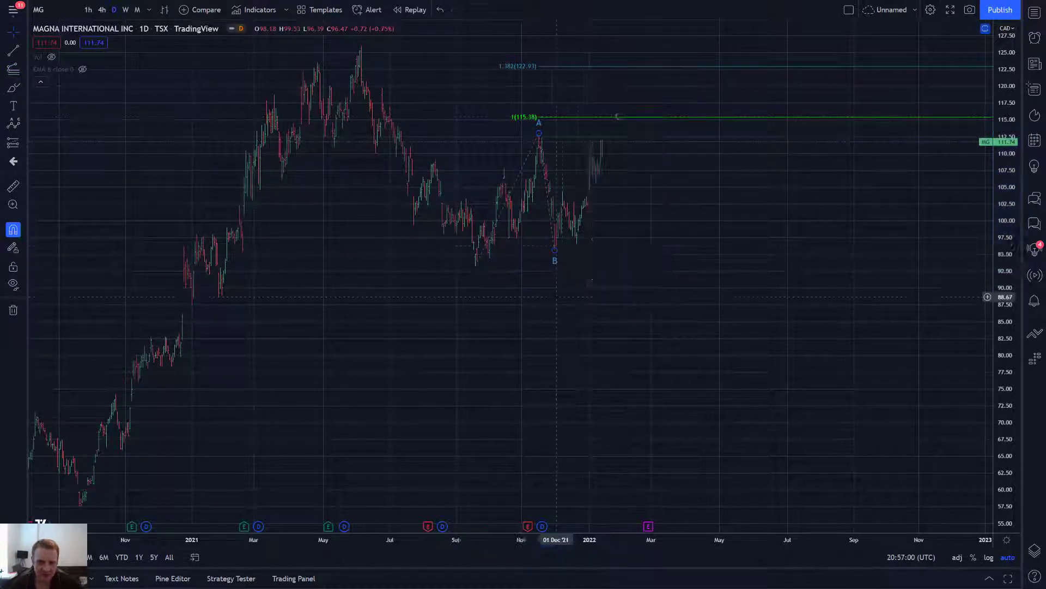
# Set the rebound's ABC correction to Minute degree and move its point c to about 113 on 24 Jan '22.
pyautogui.rightClick(616, 123)
pyautogui.moveTo(649, 305)
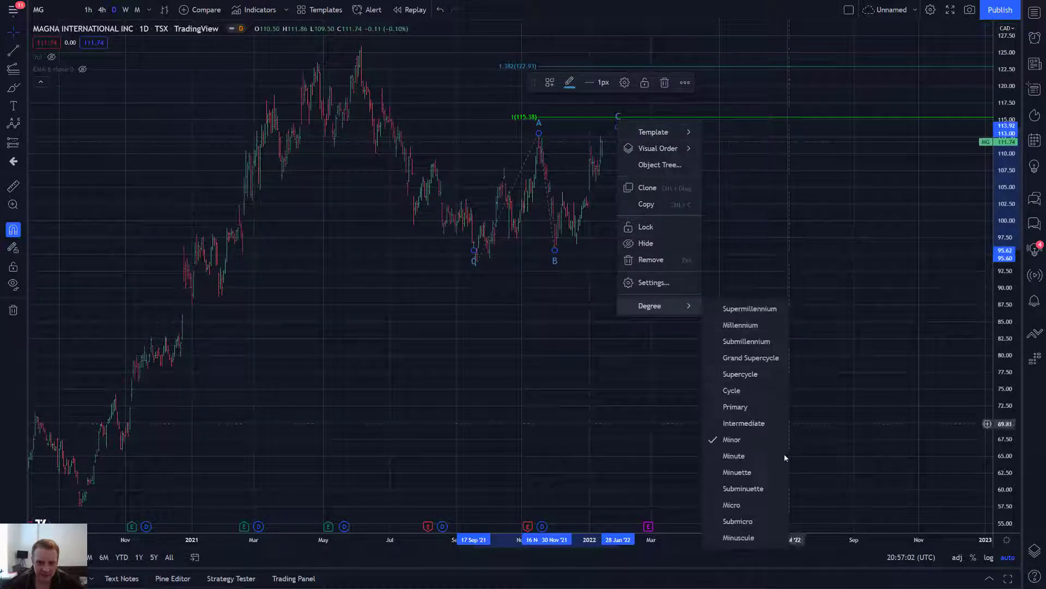
pyautogui.click(754, 457)
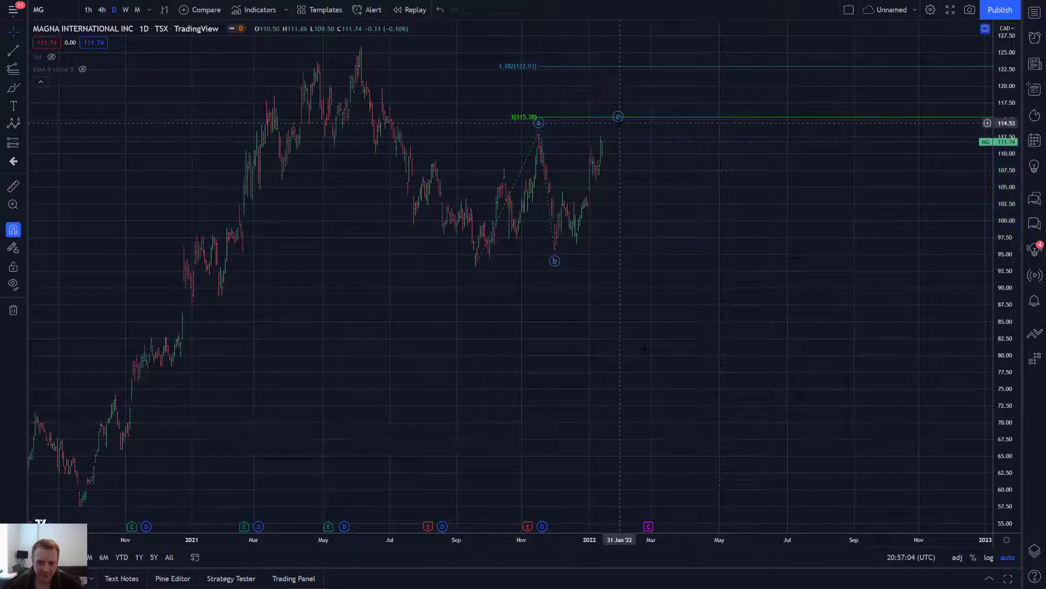
pyautogui.moveTo(618, 121); pyautogui.dragTo(612, 133)
pyautogui.click(664, 206)
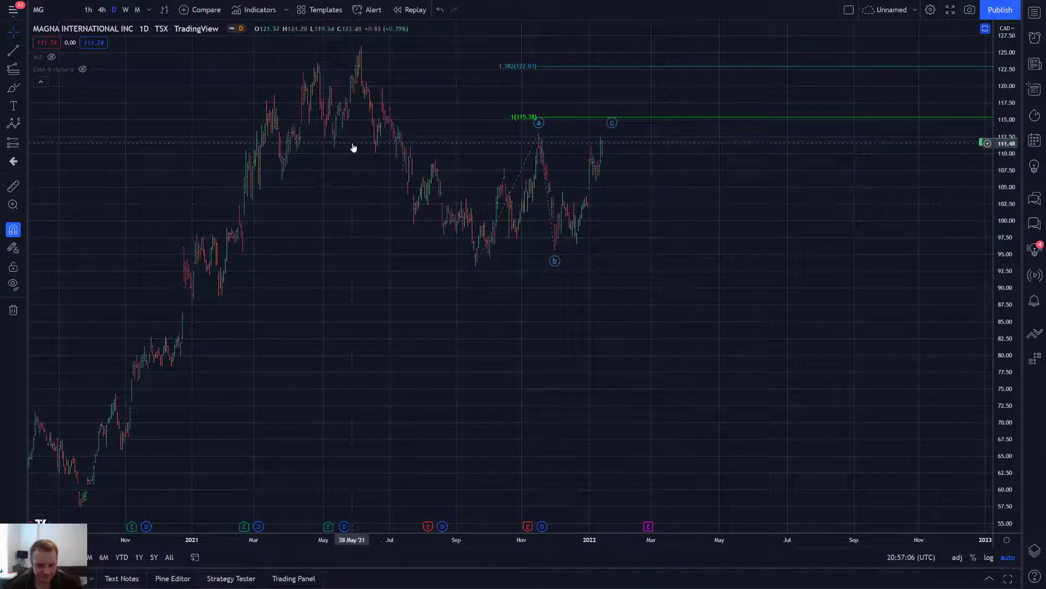
# Draw a larger Elliott Correction Wave (ABC) from the June 2021 high at 126.00: A at 93.24, B at about 115.74, C at about 87.60 in June 2022.
pyautogui.click(13, 123)
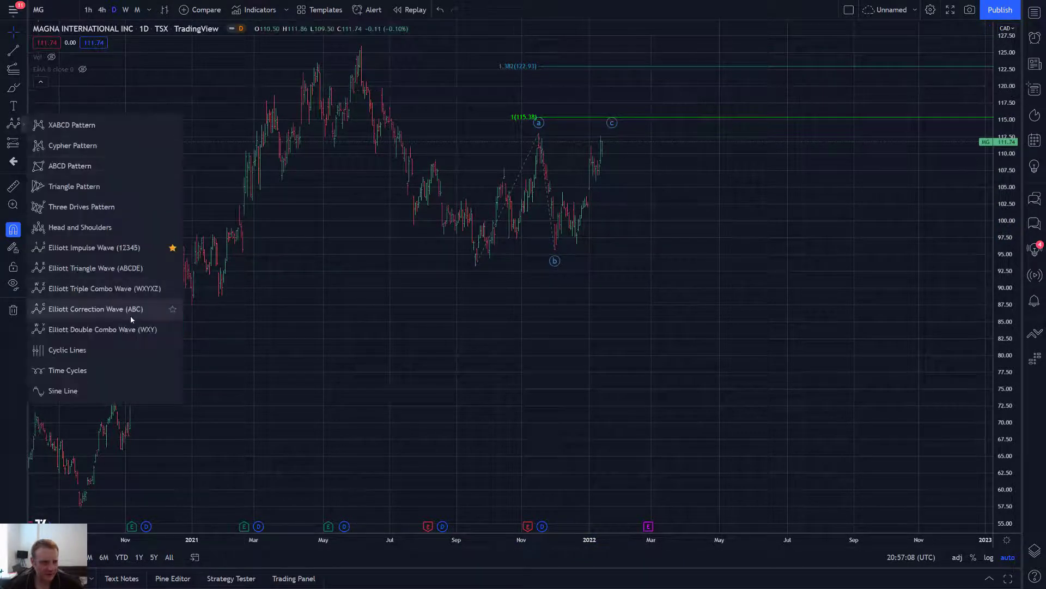
pyautogui.click(95, 308)
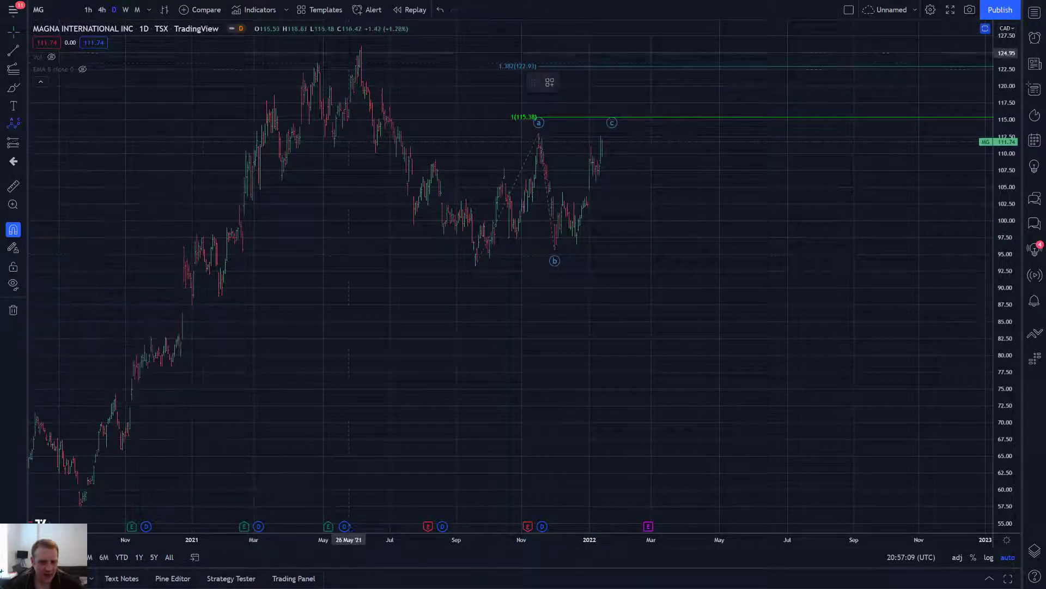
pyautogui.click(361, 47)
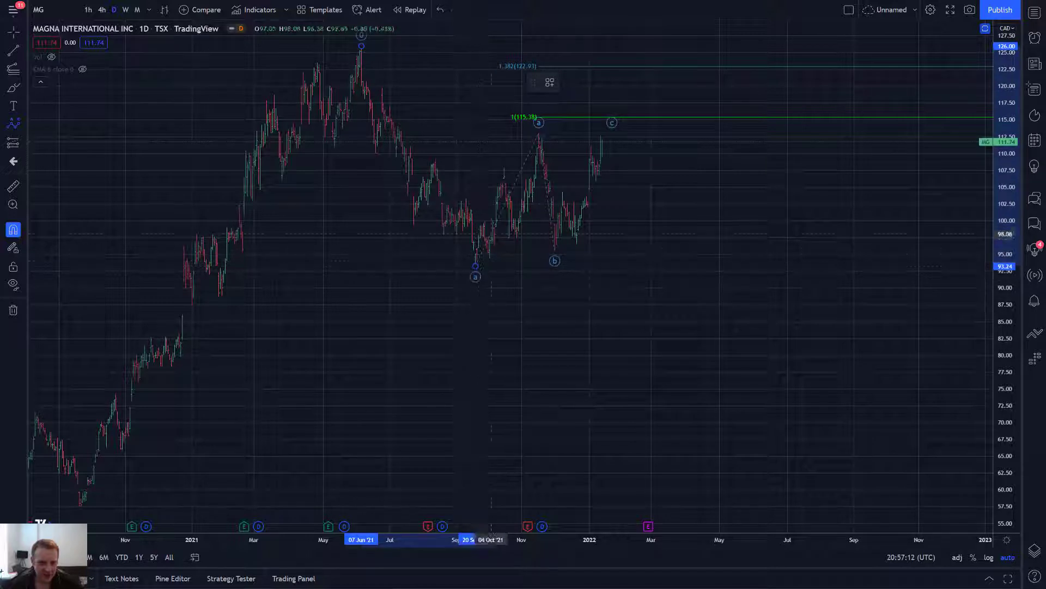
pyautogui.click(480, 231)
pyautogui.click(626, 116)
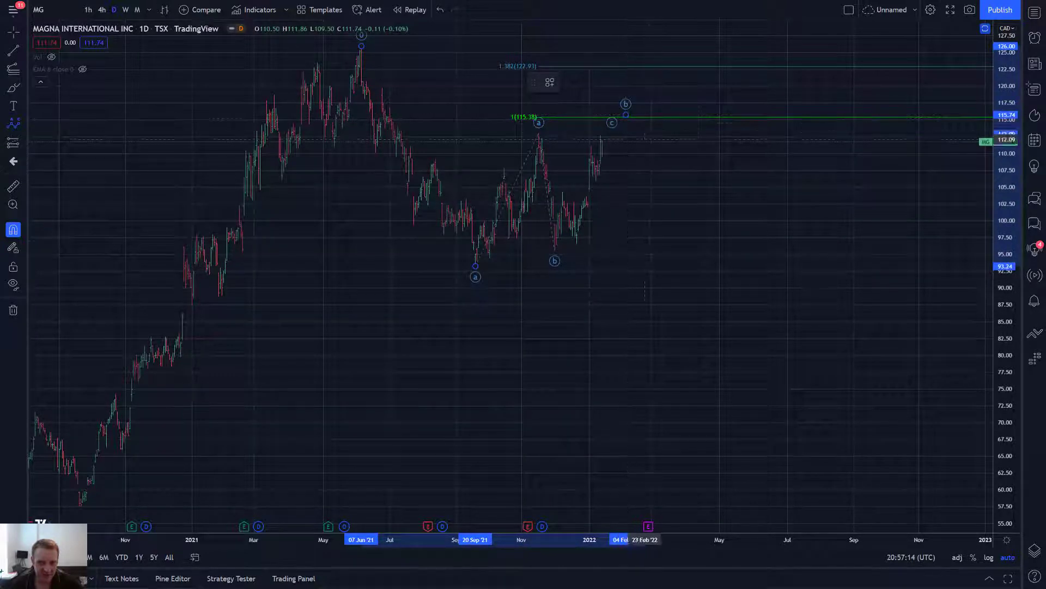
pyautogui.click(760, 325)
# Set the larger ABC correction to Minor degree, with point B at about 114.91 and point C at about 85.63.
pyautogui.rightClick(756, 322)
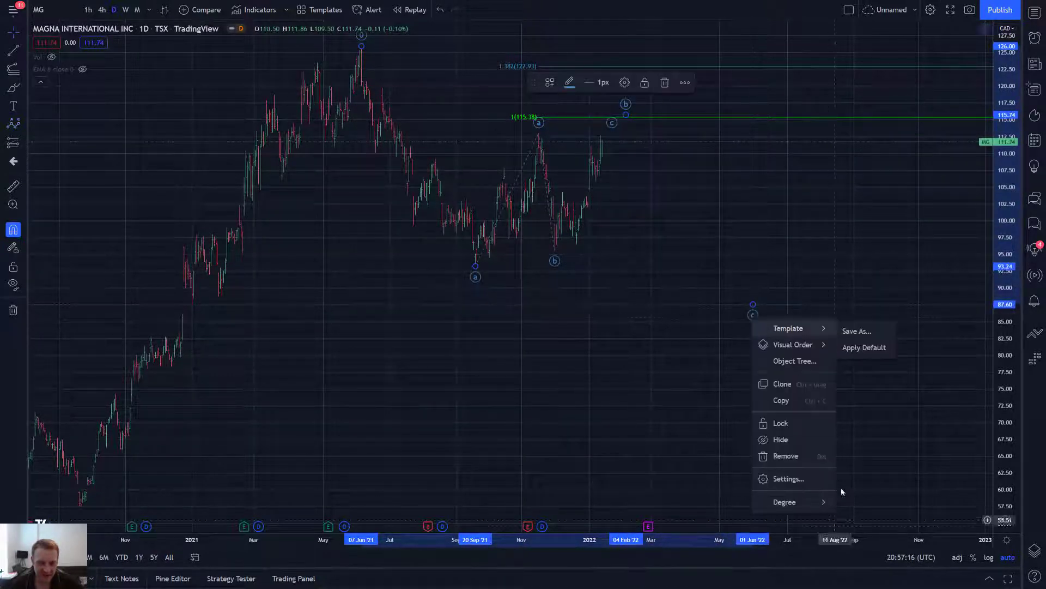
pyautogui.moveTo(790, 502)
pyautogui.click(868, 480)
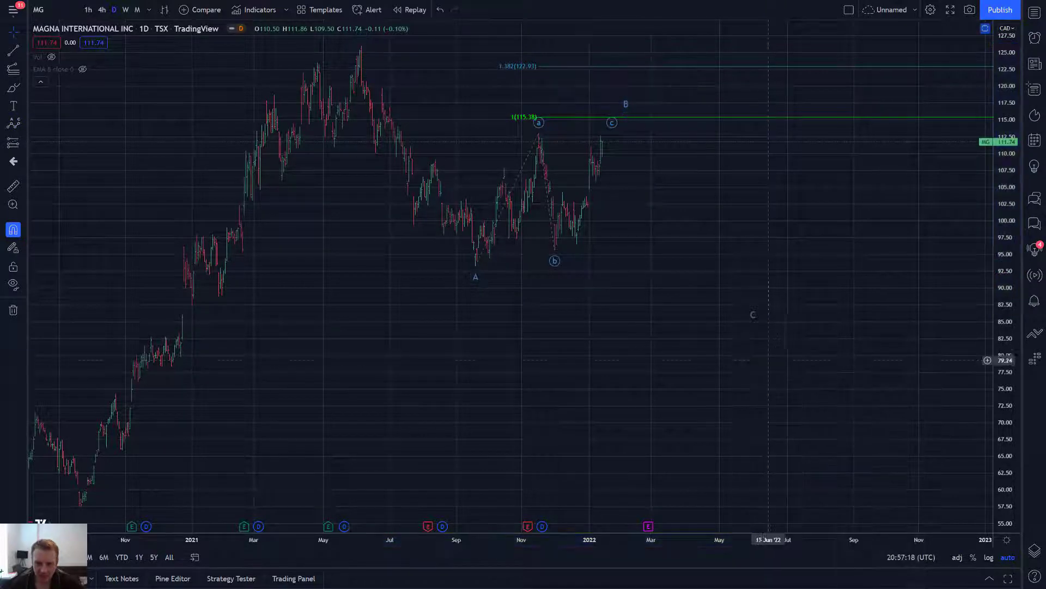
pyautogui.click(624, 111)
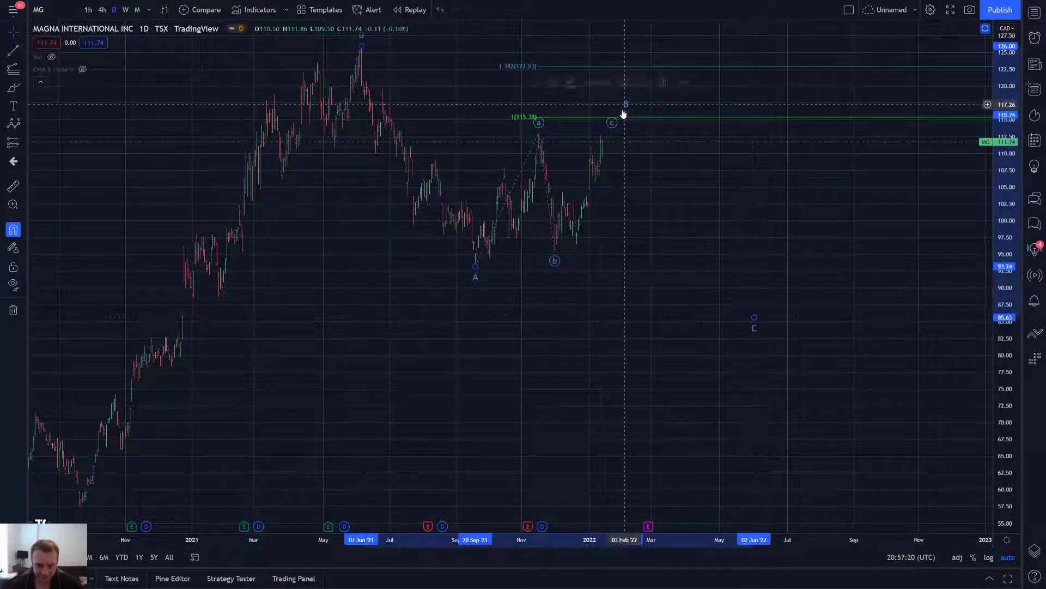
pyautogui.moveTo(623, 116); pyautogui.dragTo(624, 121)
pyautogui.click(696, 201)
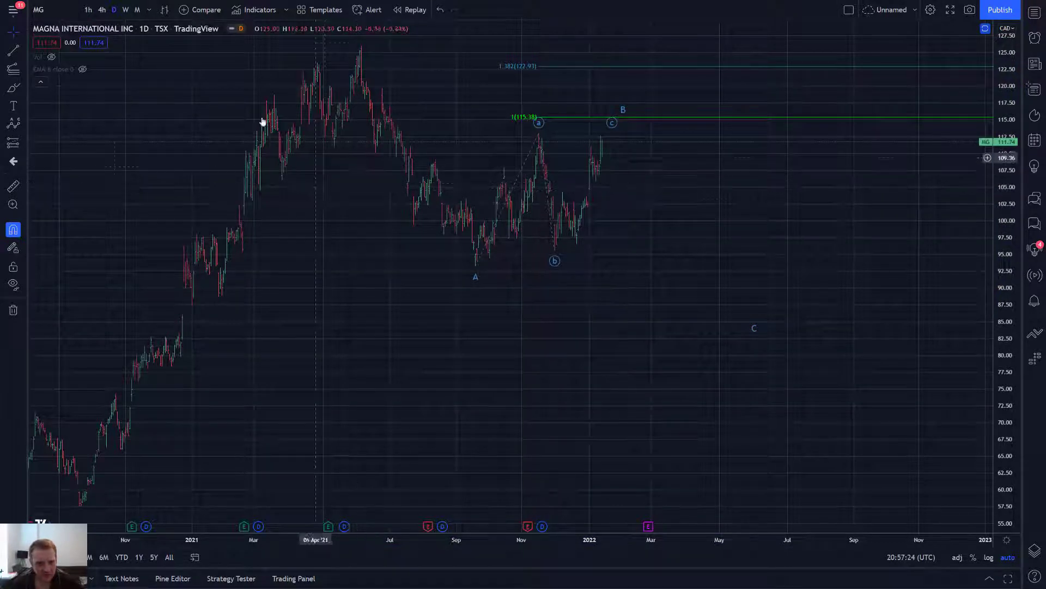
# Label the June-to-September 2021 decline with an Elliott Impulse Wave (12345) from 126.00, ending at the low, and offset point A to about 92.01 on 27 Sep '21.
pyautogui.click(20, 123)
pyautogui.click(109, 248)
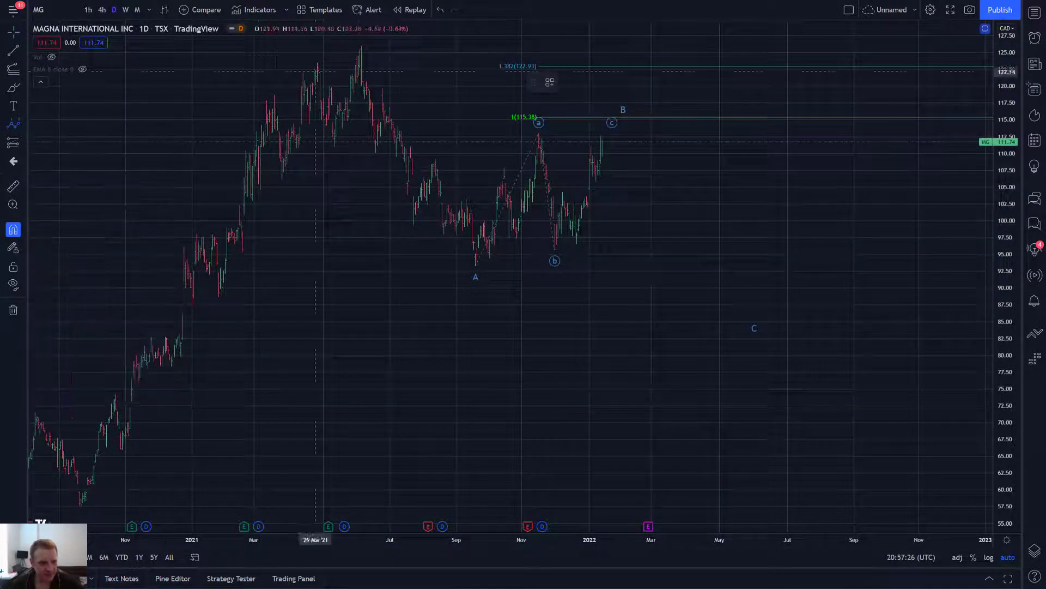
pyautogui.click(362, 54)
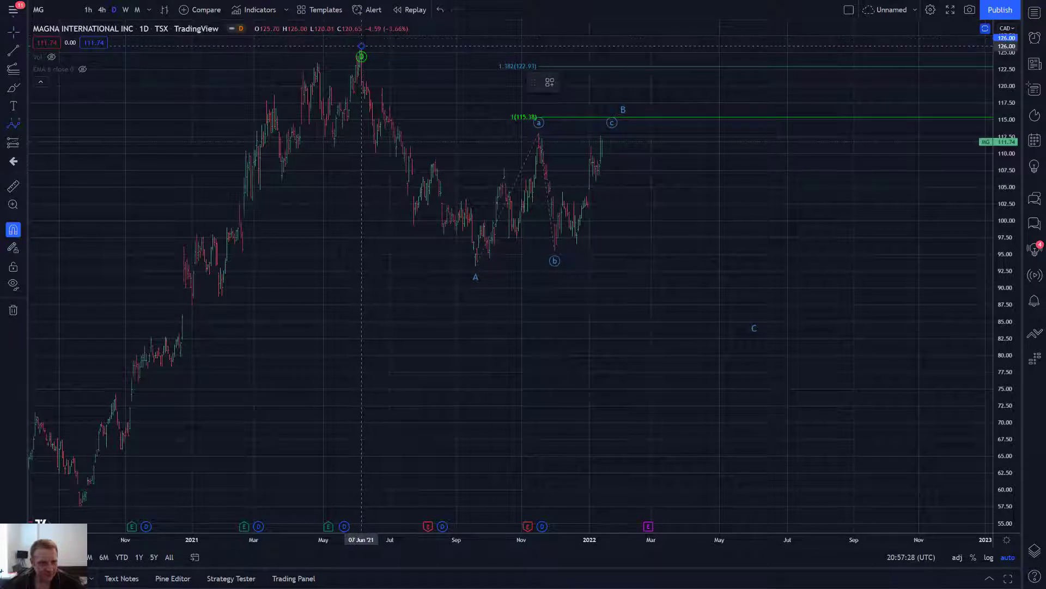
pyautogui.click(376, 154)
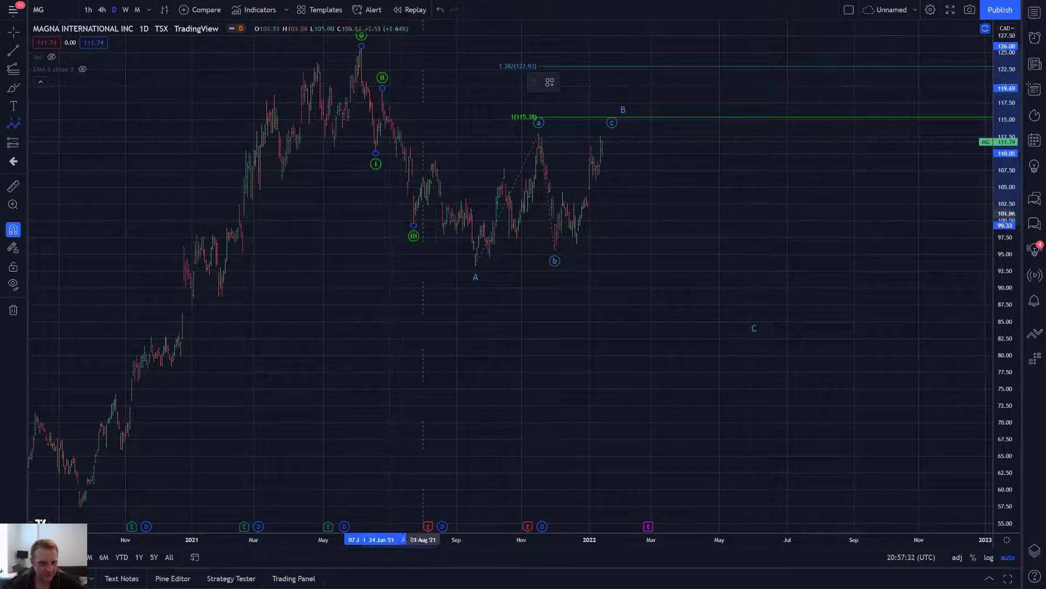
pyautogui.click(436, 159)
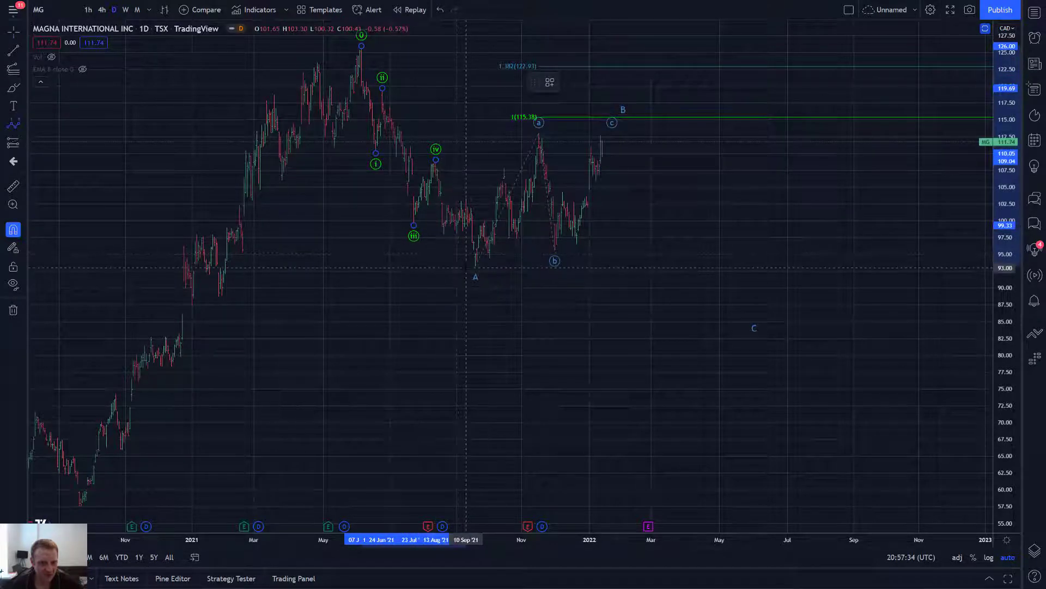
pyautogui.click(466, 268)
pyautogui.moveTo(467, 278)
pyautogui.mouseDown()
pyautogui.moveTo(488, 297)
pyautogui.moveTo(483, 278)
pyautogui.mouseUp()
pyautogui.click(513, 272)
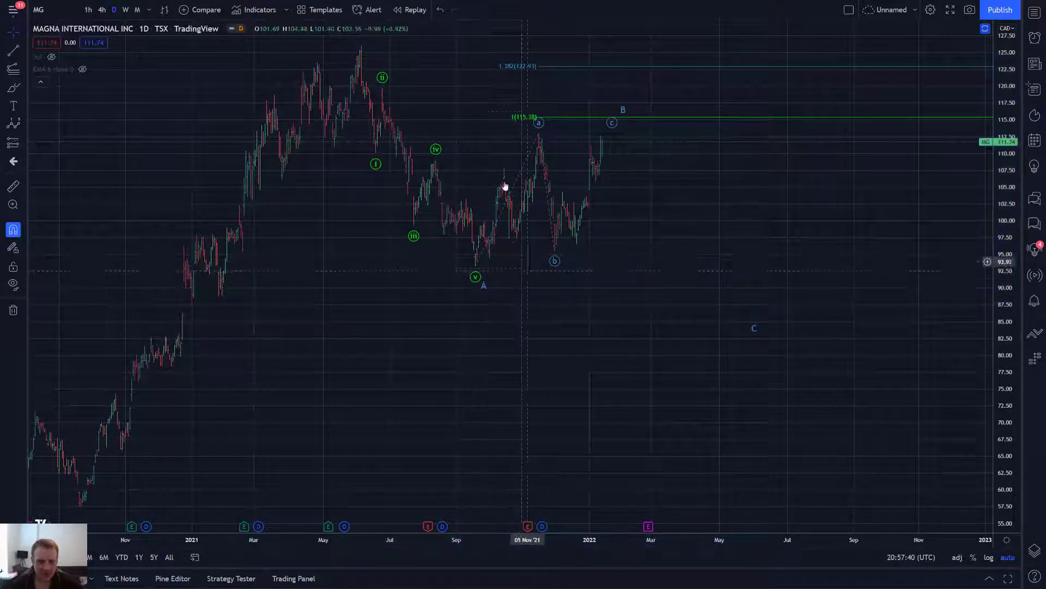
# Check the June-to-September 2021 decline with a Fib Retracement from 126.00 to 93.24 and delete the retracement.
pyautogui.click(20, 127)
pyautogui.click(19, 127)
pyautogui.click(17, 76)
pyautogui.click(71, 70)
pyautogui.click(362, 46)
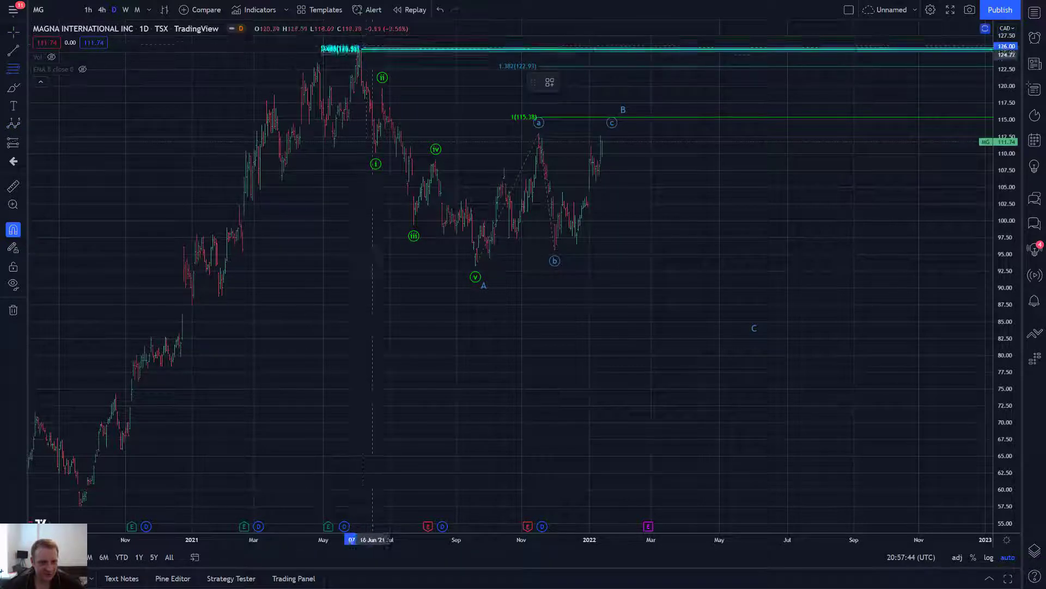
pyautogui.click(475, 265)
pyautogui.click(568, 162)
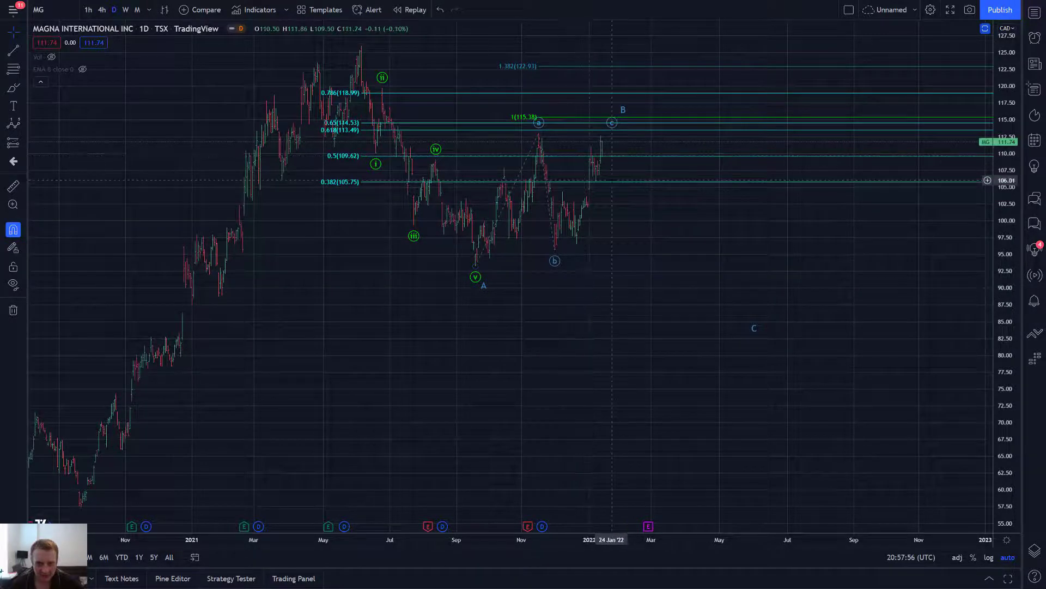
pyautogui.click(634, 186)
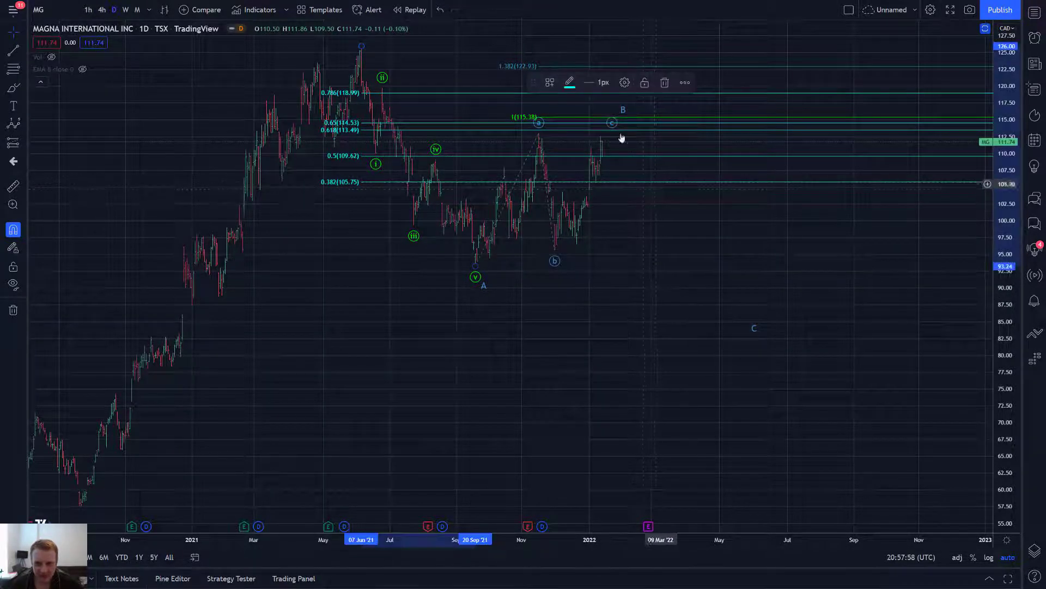
pyautogui.click(665, 82)
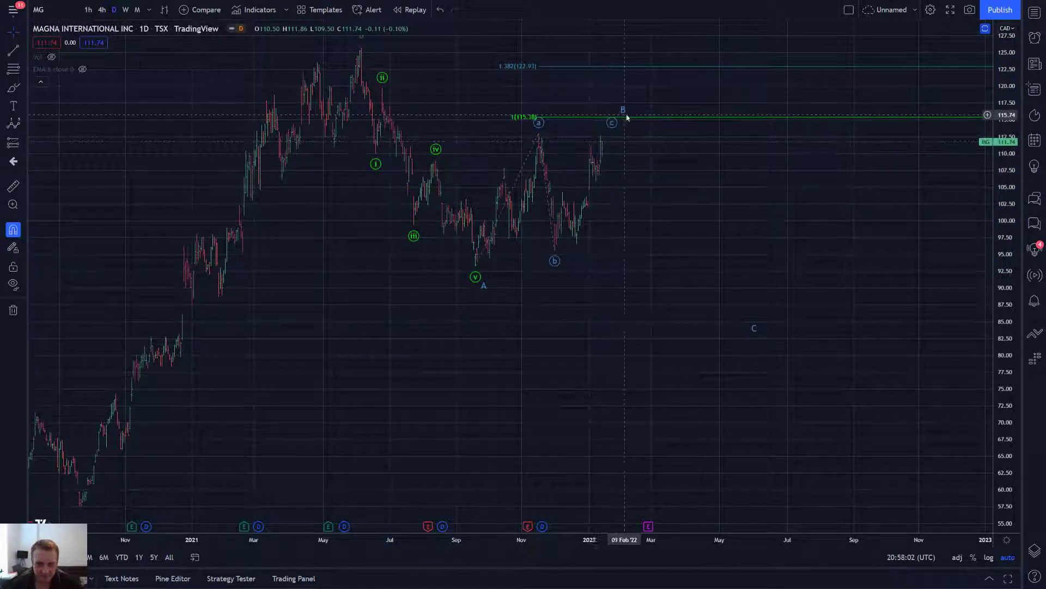
# Lower point C of the larger ABC correction to about 84.26 in mid-June 2022.
pyautogui.click(763, 329)
pyautogui.moveTo(763, 326); pyautogui.dragTo(767, 327)
pyautogui.click(720, 241)
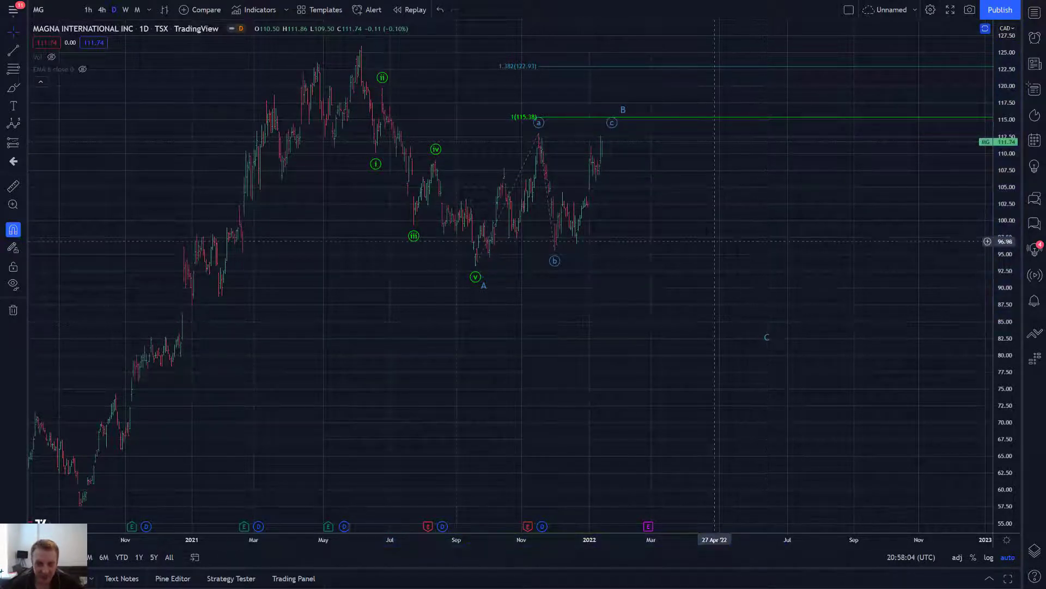
# Project an Elliott Impulse Wave (12345) down from point B at about 114.83, with wave i at about 101.75, and place point C beside wave v.
pyautogui.click(24, 124)
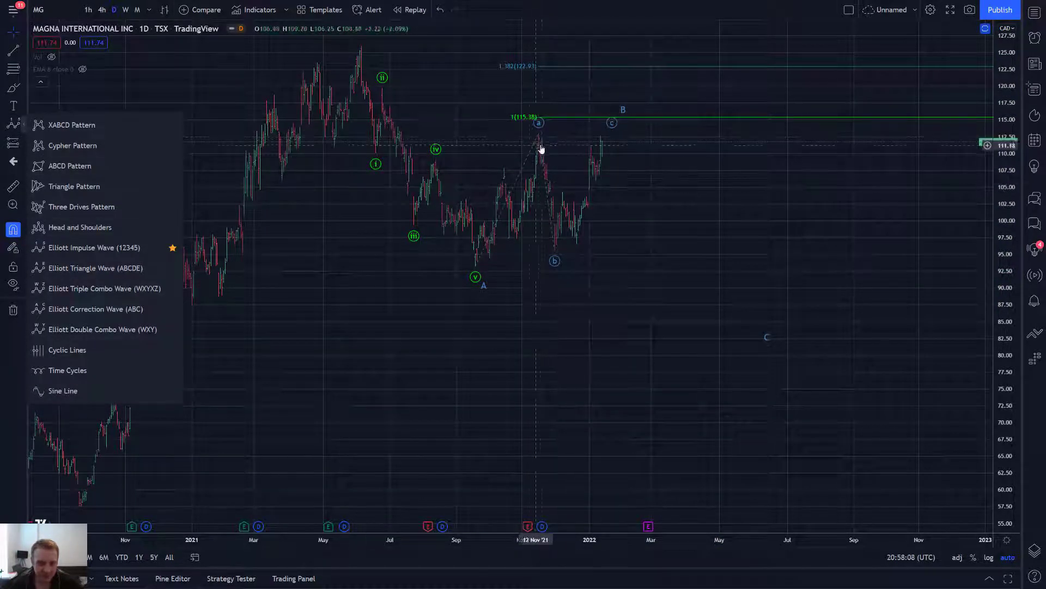
pyautogui.click(129, 251)
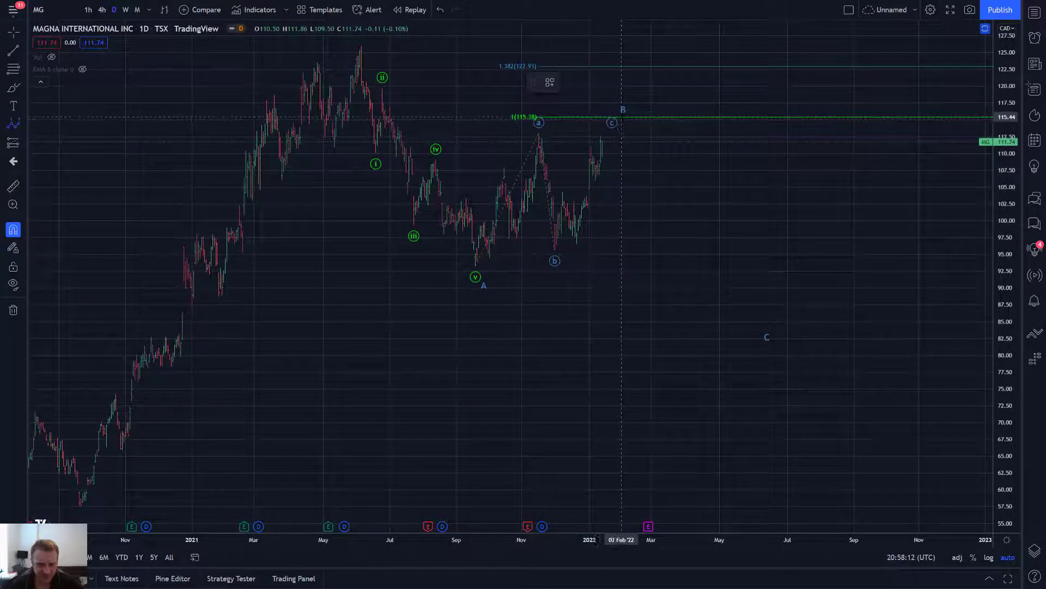
pyautogui.click(626, 120)
pyautogui.click(648, 209)
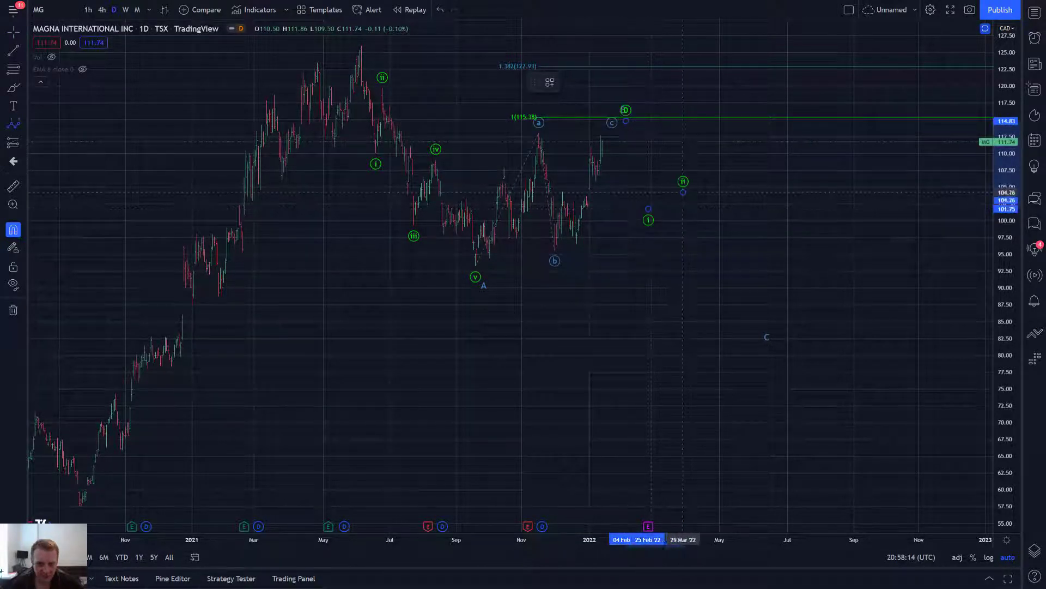
pyautogui.click(683, 192)
pyautogui.click(718, 279)
pyautogui.click(741, 270)
pyautogui.click(762, 304)
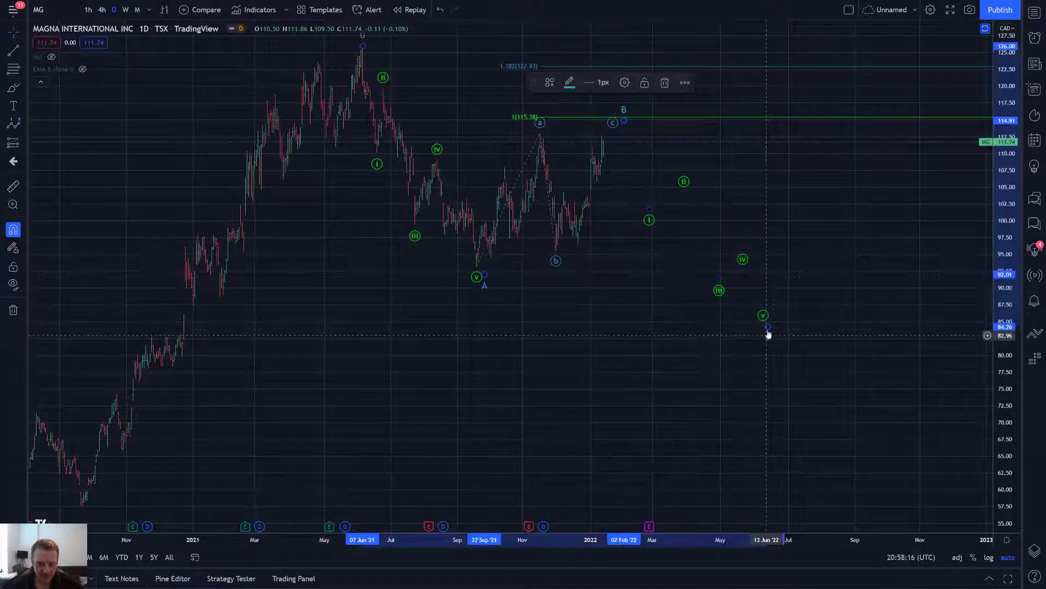
pyautogui.click(767, 327)
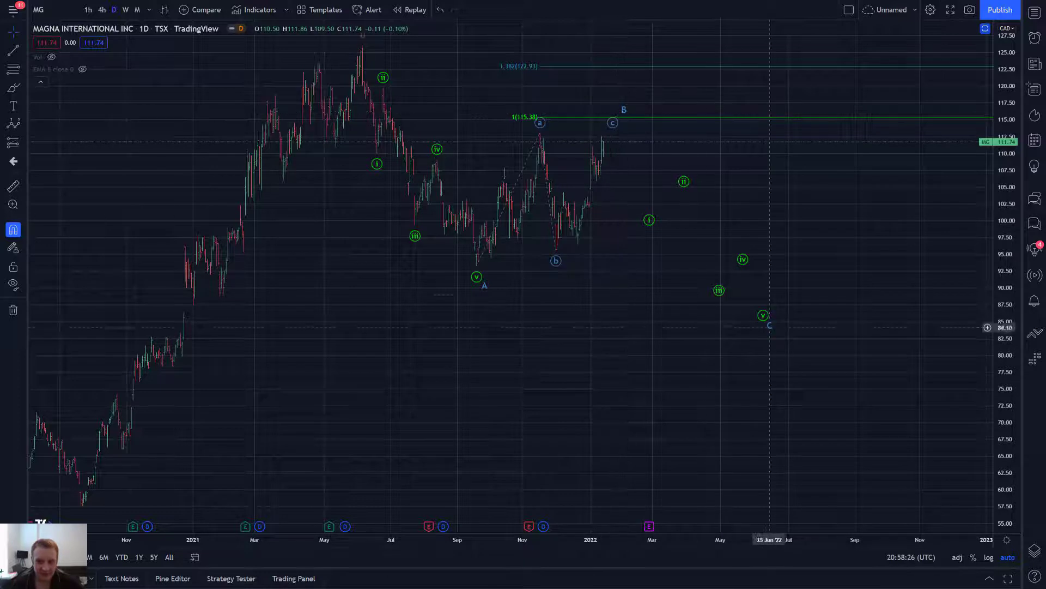
# Remove all drawings from the Magna chart.
pyautogui.rightClick(622, 314)
pyautogui.click(669, 524)
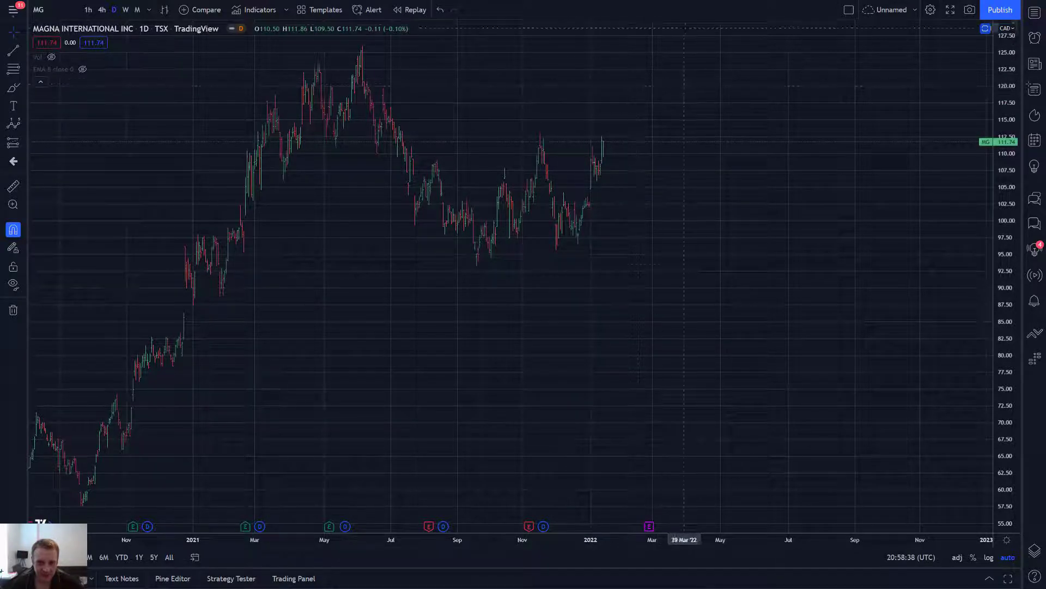
pyautogui.moveTo(709, 225); pyautogui.dragTo(686, 217)
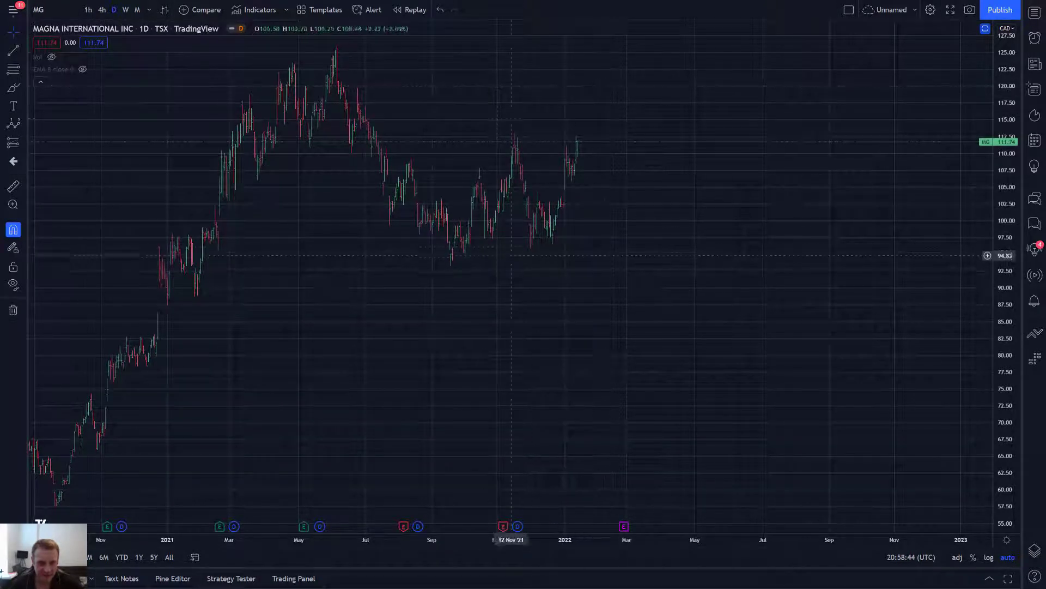
# Switch from the Magna chart to the Canadian Pacific Railway daily chart and show it in full screen.
pyautogui.hscroll(3, 600, 252)
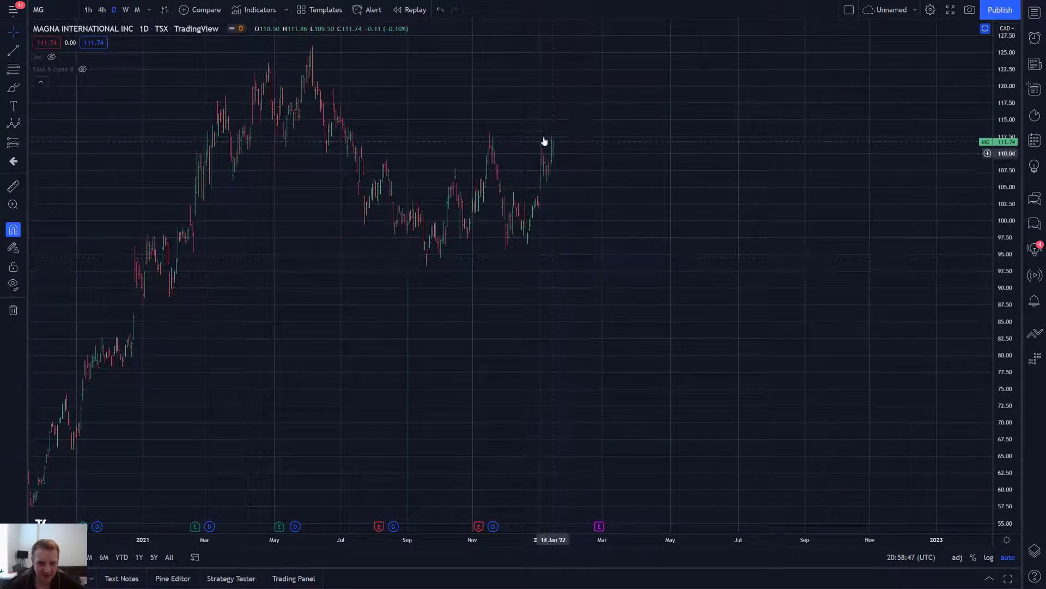
pyautogui.moveTo(649, 223); pyautogui.dragTo(654, 224)
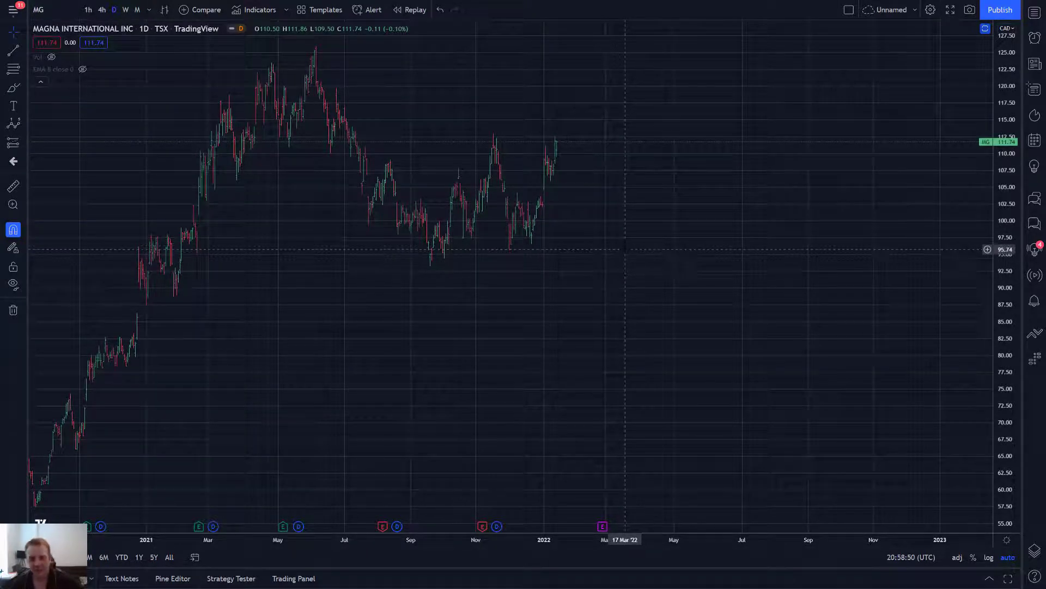
pyautogui.press('F11')
pyautogui.click(658, 10)
pyautogui.press('F11')
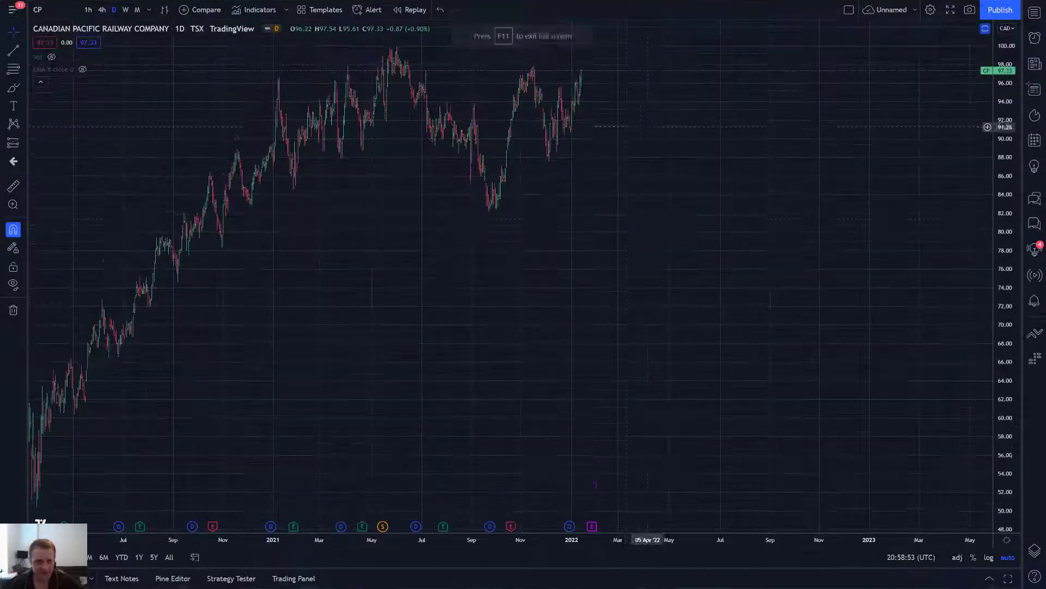
# Examine Canadian Pacific's daily price action from the 2020 low through the 2021 highs to January 2022.
pyautogui.moveTo(579, 285); pyautogui.dragTo(619, 293)
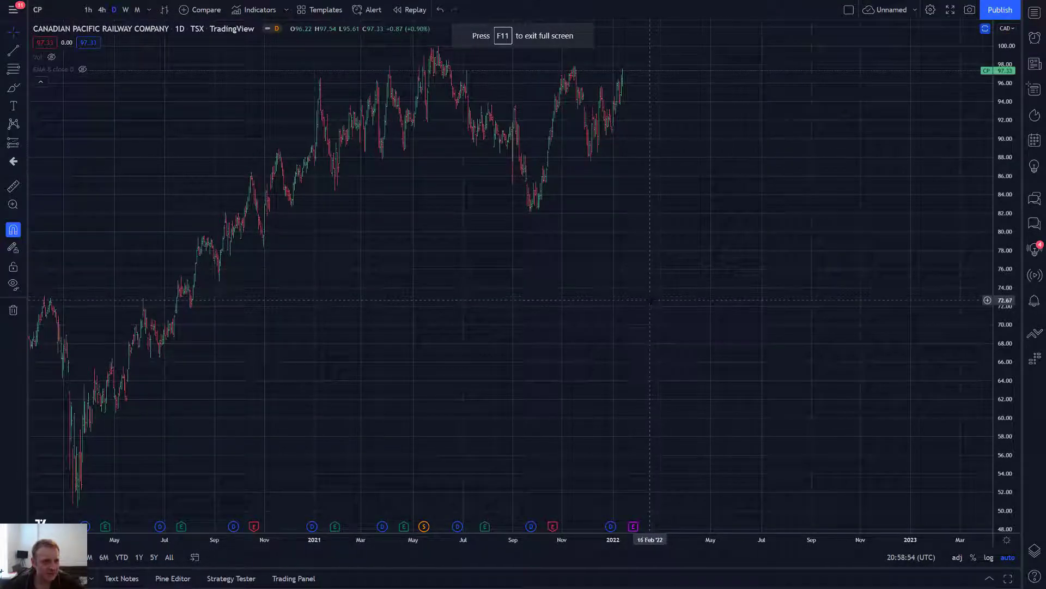
pyautogui.scroll(-5, 648, 301)
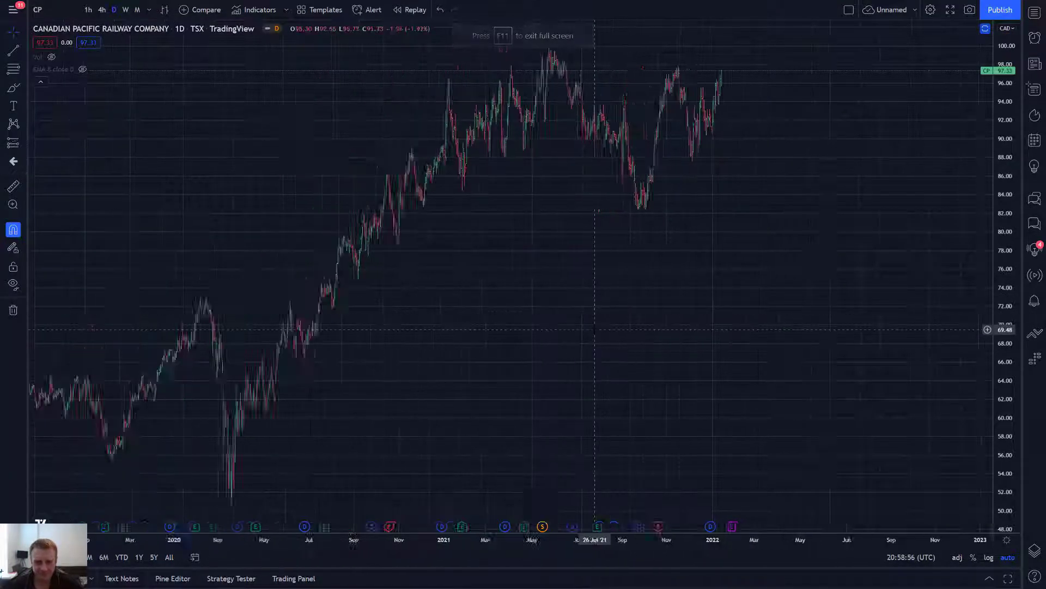
pyautogui.moveTo(731, 310); pyautogui.dragTo(675, 316)
pyautogui.scroll(3, 642, 325)
pyautogui.scroll(2, 673, 317)
pyautogui.scroll(2, 700, 320)
pyautogui.moveTo(569, 329)
pyautogui.mouseDown()
pyautogui.moveTo(646, 324)
pyautogui.moveTo(516, 346)
pyautogui.moveTo(587, 339)
pyautogui.mouseUp()
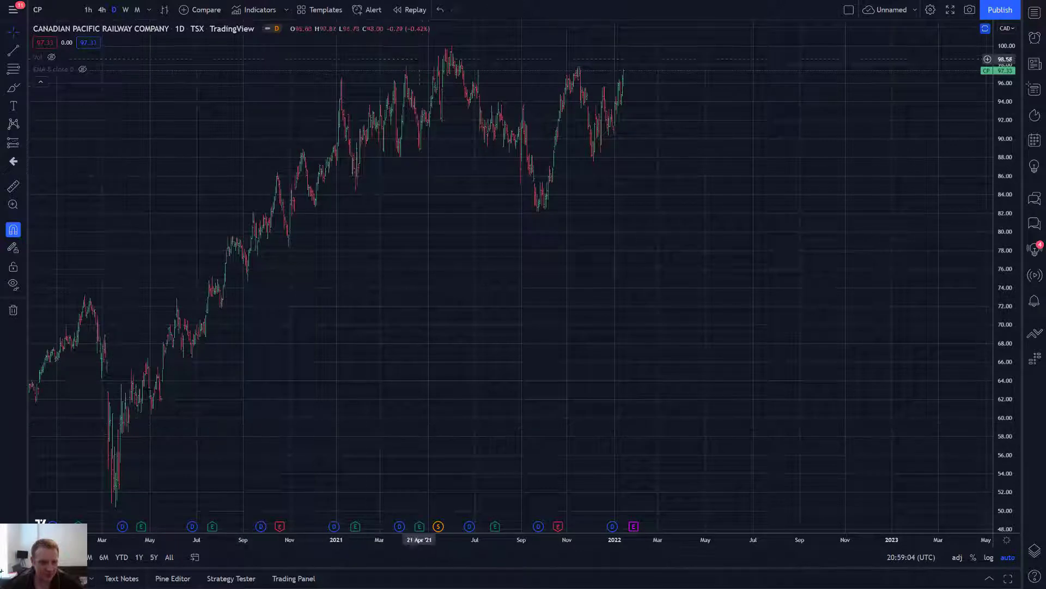
pyautogui.moveTo(613, 261); pyautogui.dragTo(574, 290)
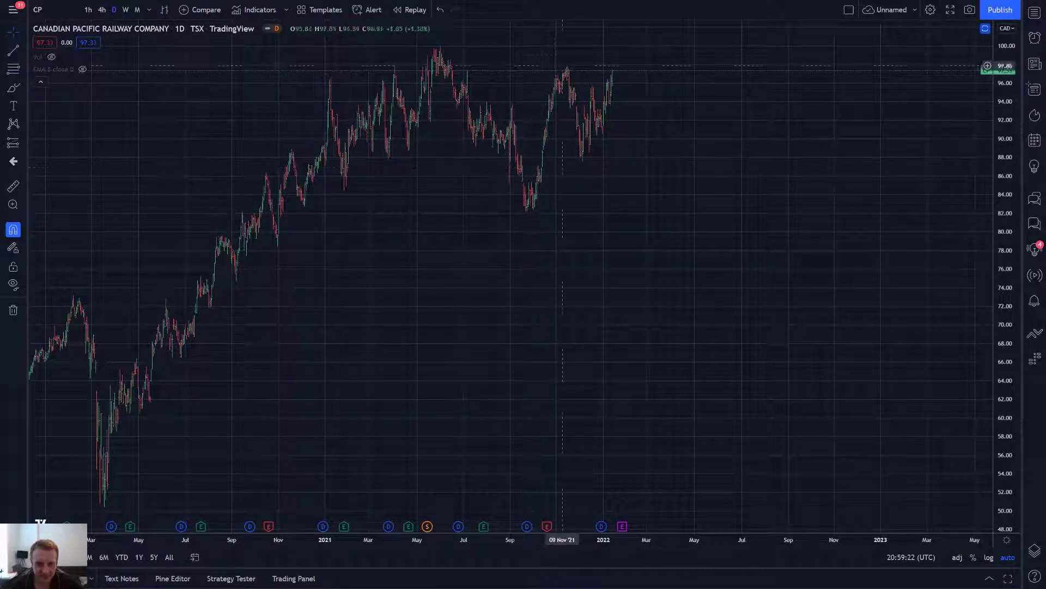
pyautogui.scroll(5, 569, 70)
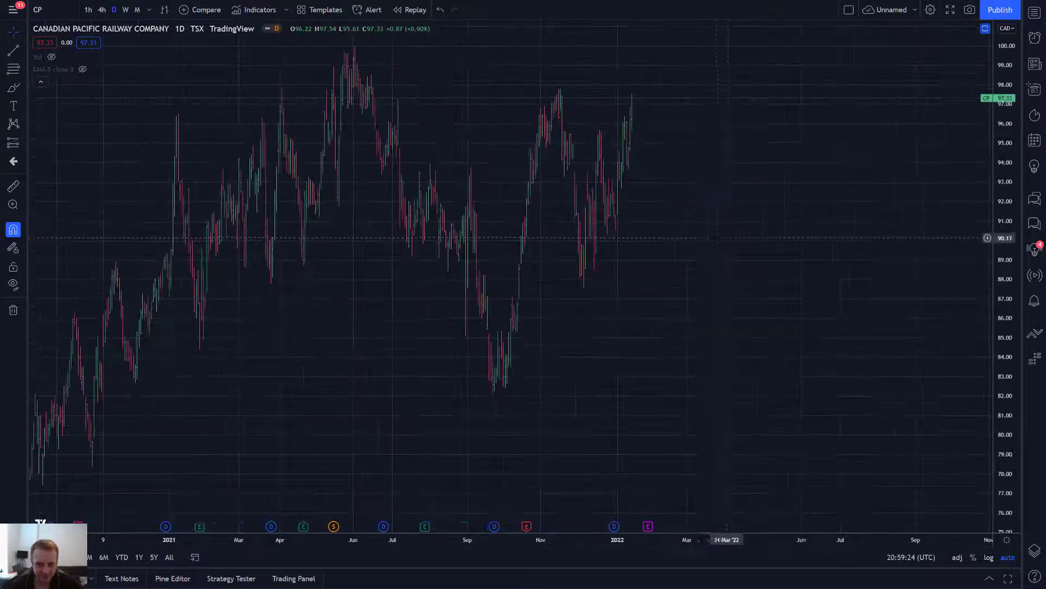
pyautogui.moveTo(764, 283); pyautogui.dragTo(725, 297)
pyautogui.scroll(-1, 748, 257)
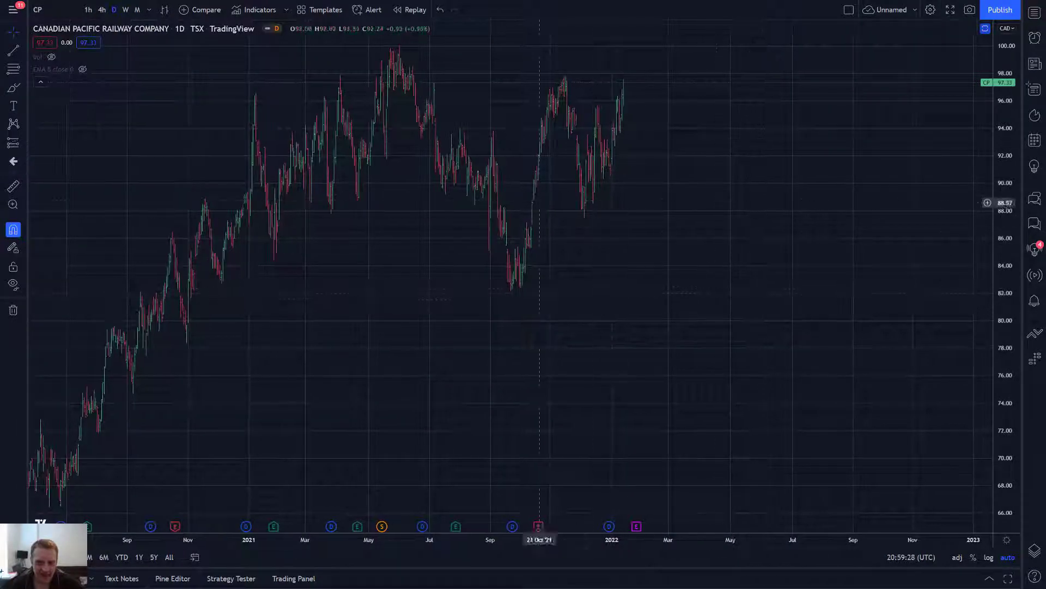
# Draw an Elliott Impulse Wave from the 82.12 September 2021 low, with wave i at 97.79, ii at 87.49 and iii to v projected until June 2022.
pyautogui.click(18, 127)
pyautogui.click(98, 245)
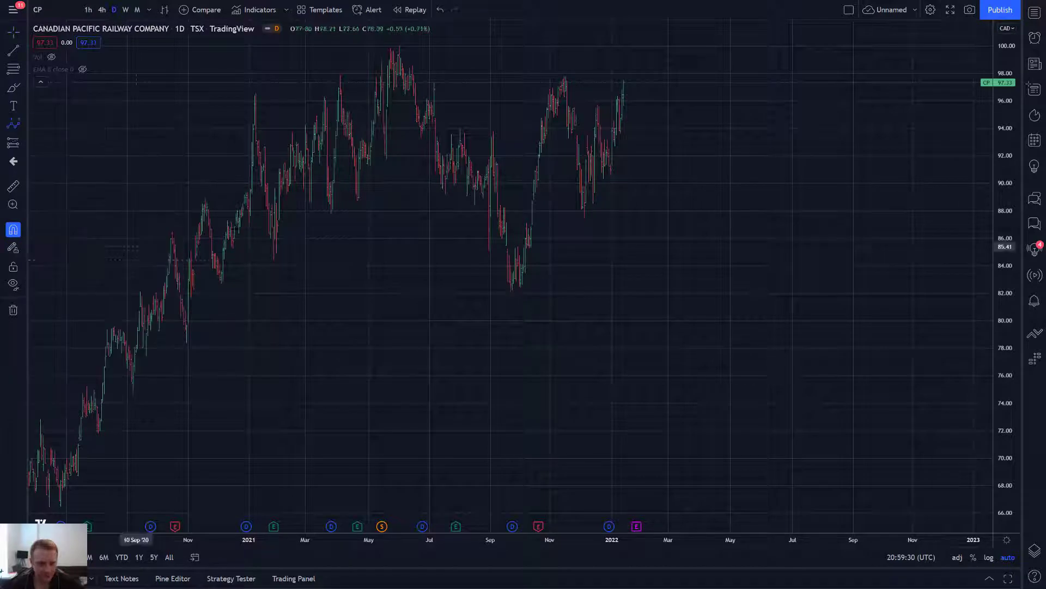
pyautogui.click(511, 292)
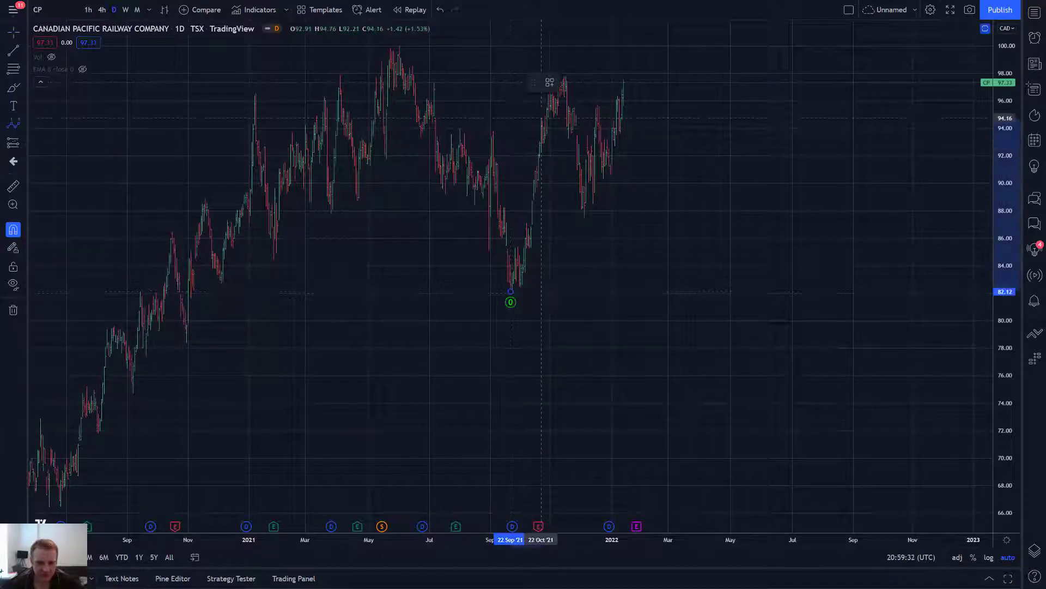
pyautogui.click(564, 76)
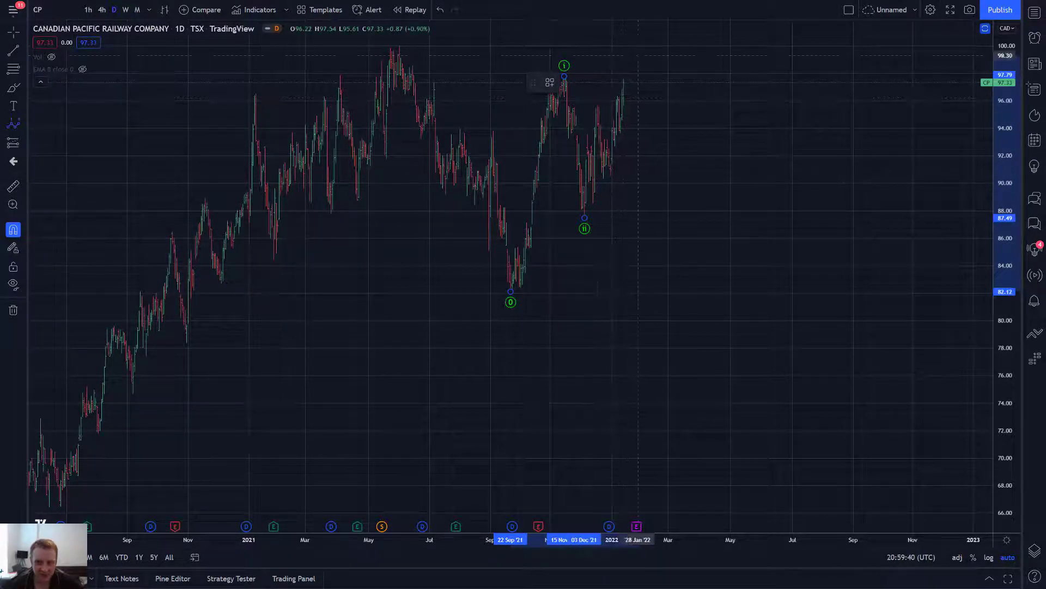
pyautogui.click(679, 40)
pyautogui.click(759, 41)
pyautogui.click(785, 32)
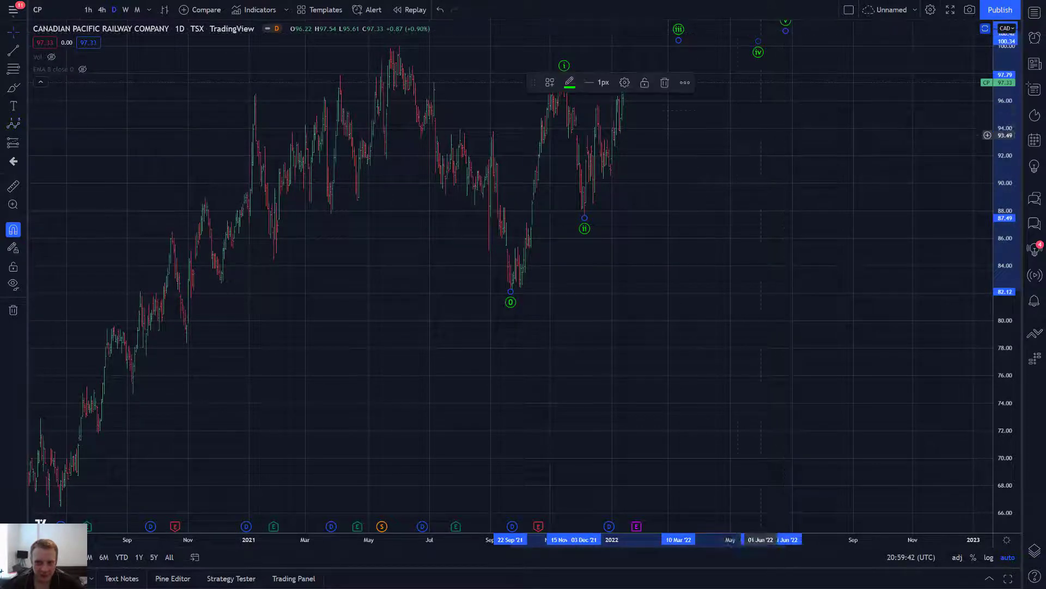
pyautogui.click(607, 204)
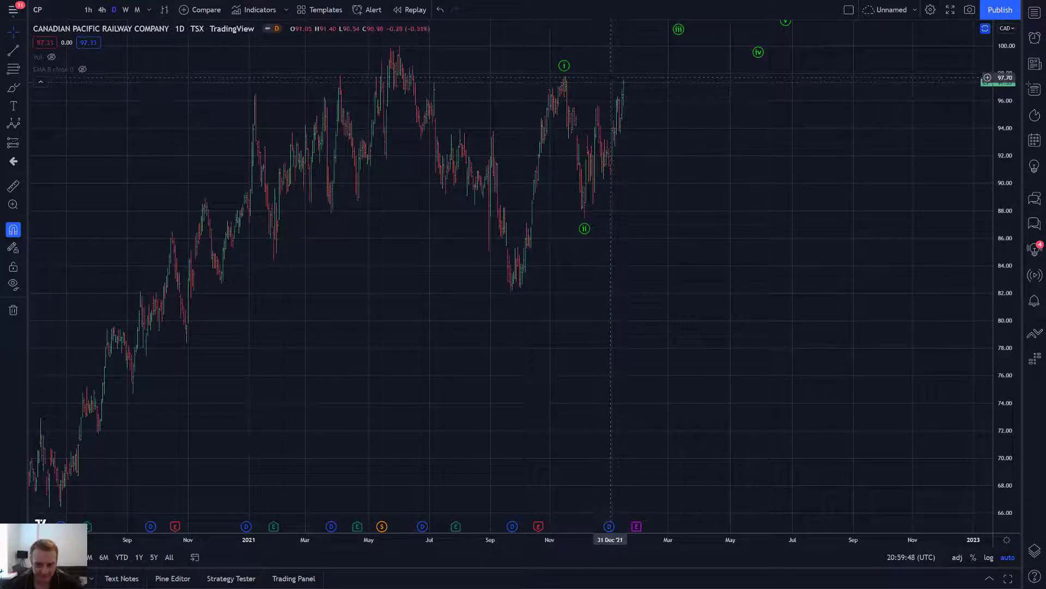
# Shift wave ii to early March 2022 and draw an ABC correction from wave i, with A at 87.49, B at 97.54 and C at about 87.68.
pyautogui.moveTo(584, 219); pyautogui.dragTo(679, 217)
pyautogui.click(652, 177)
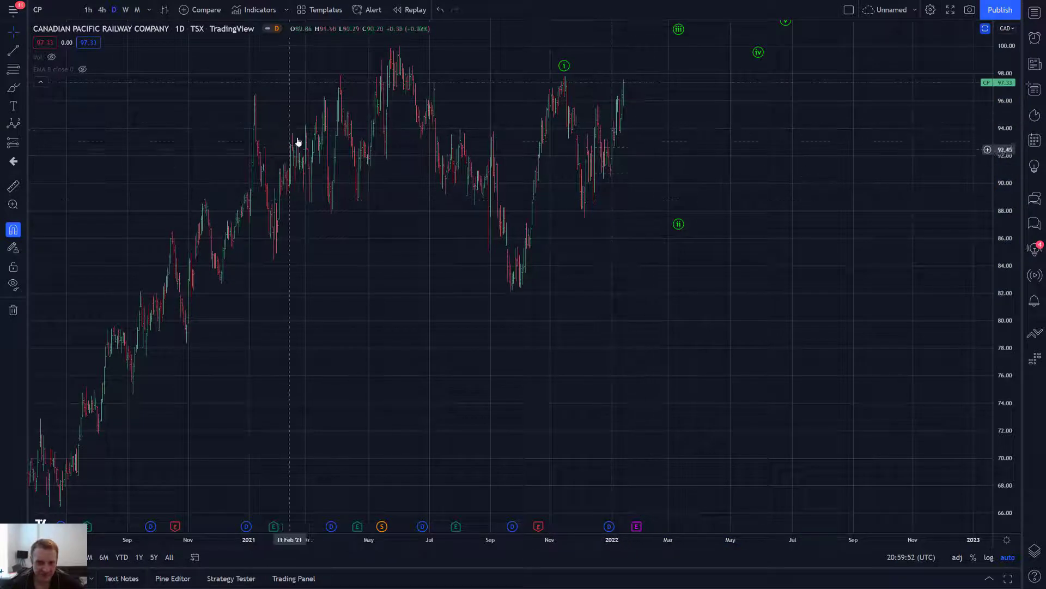
pyautogui.click(13, 123)
pyautogui.click(82, 309)
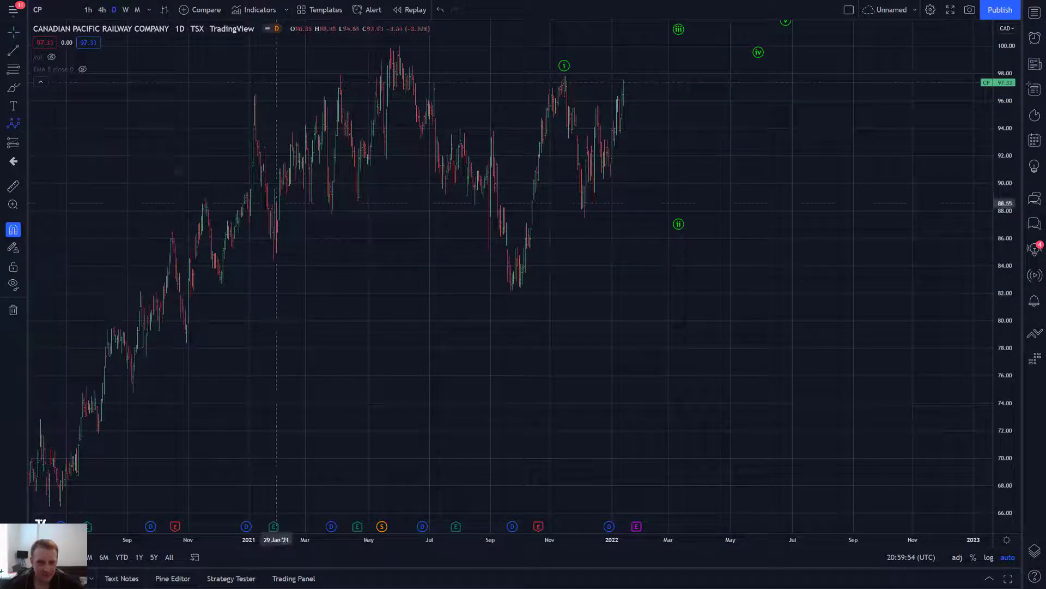
pyautogui.click(564, 76)
pyautogui.click(585, 218)
pyautogui.click(624, 79)
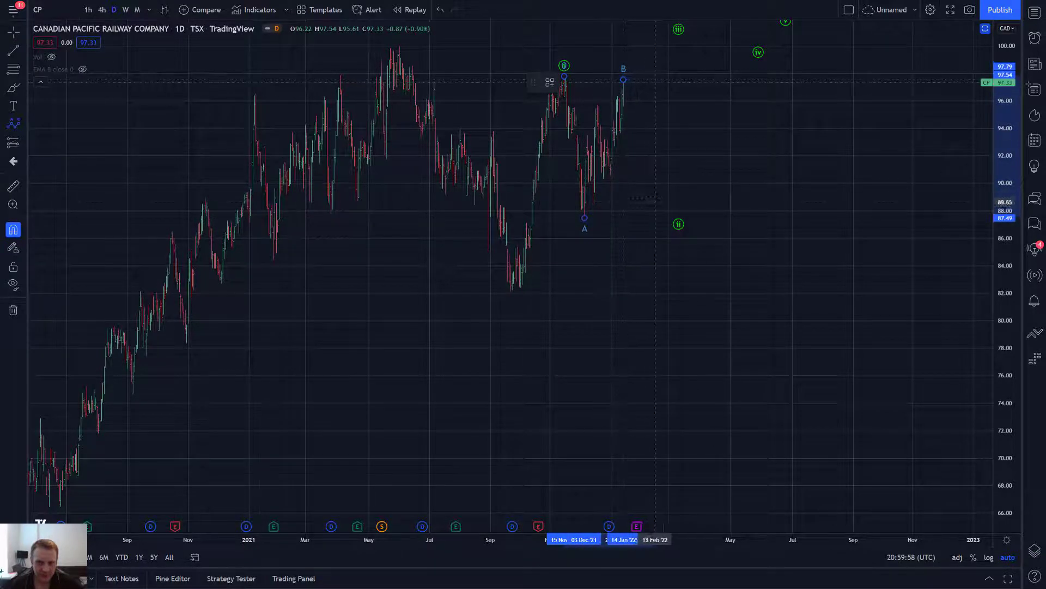
pyautogui.click(661, 226)
# Change the degree of the ABC correction to Minuette.
pyautogui.rightClick(661, 226)
pyautogui.moveTo(714, 407)
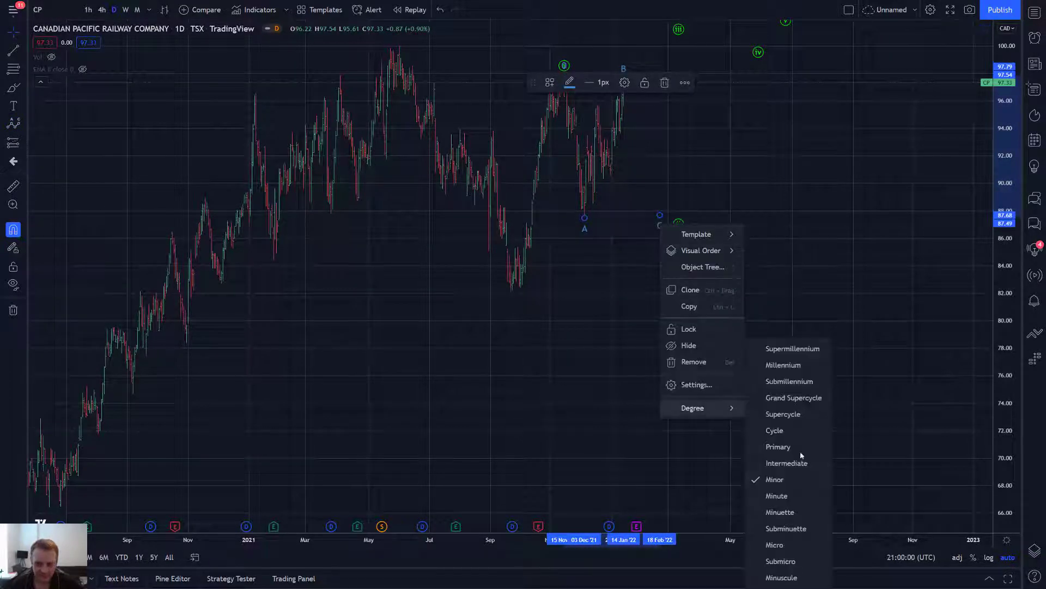
pyautogui.click(795, 493)
pyautogui.rightClick(660, 227)
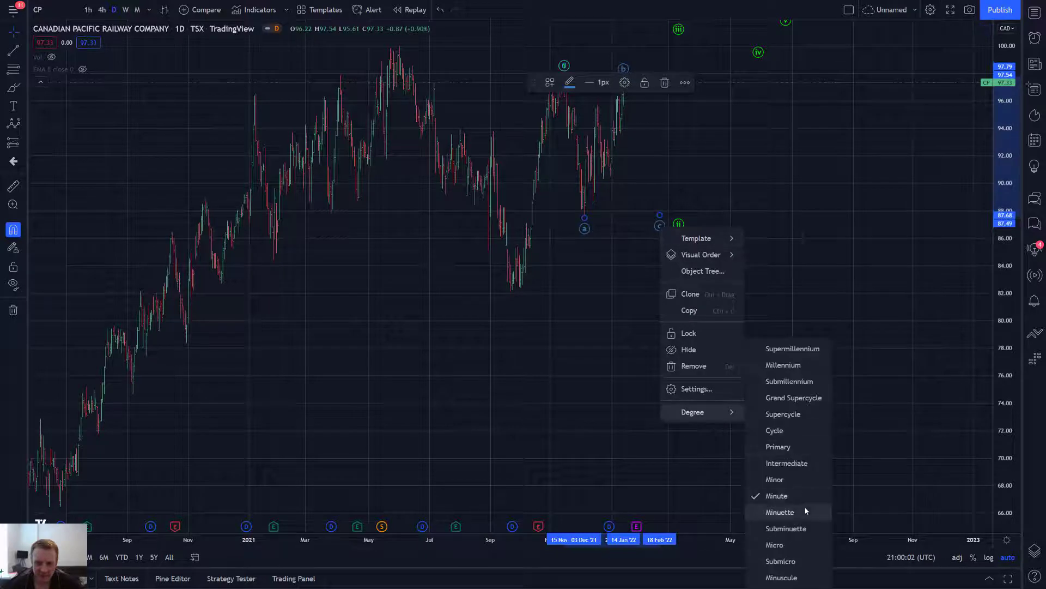
pyautogui.click(807, 511)
# Place wave ii beside point (c) in early March 2022, with point (c) at about 87.12 on 18 February.
pyautogui.moveTo(682, 226); pyautogui.dragTo(659, 223)
pyautogui.click(665, 213)
pyautogui.click(710, 161)
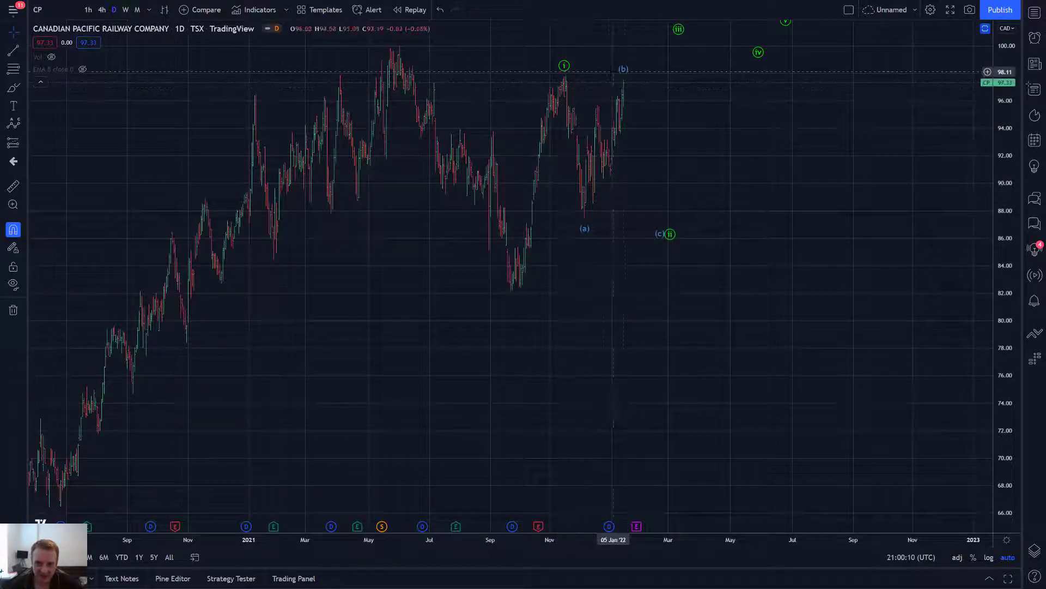
# Try point (b) of the correction at about 98.55 on 20 January 2022.
pyautogui.click(624, 79)
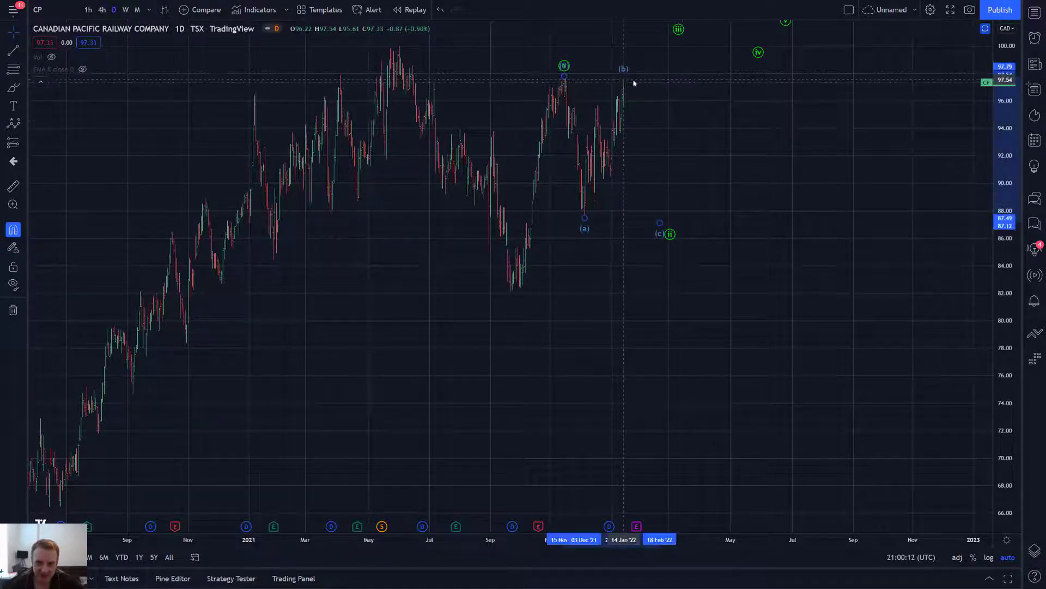
pyautogui.click(681, 82)
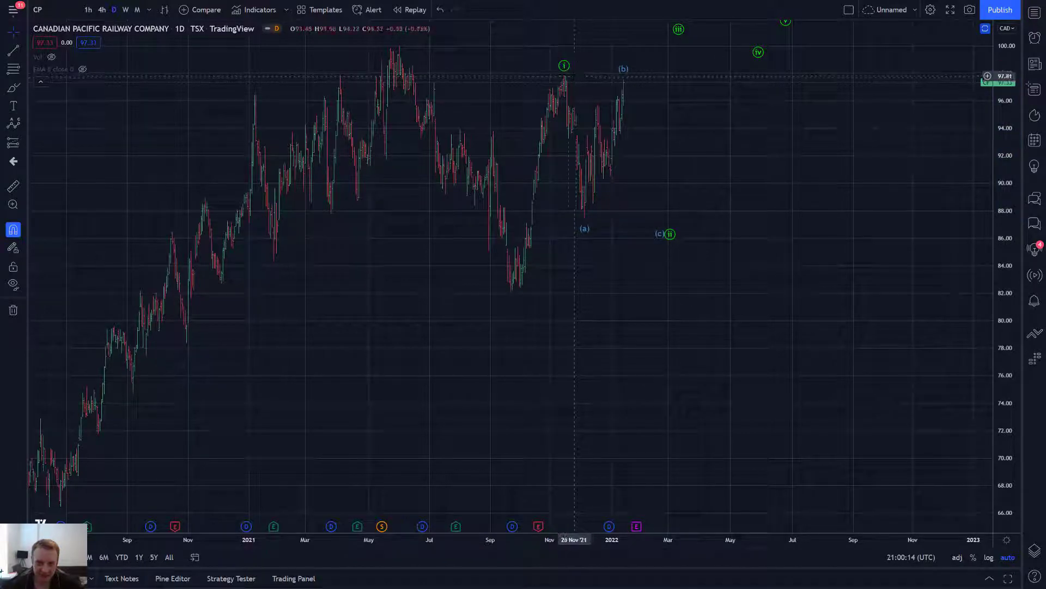
pyautogui.moveTo(624, 80); pyautogui.dragTo(628, 74)
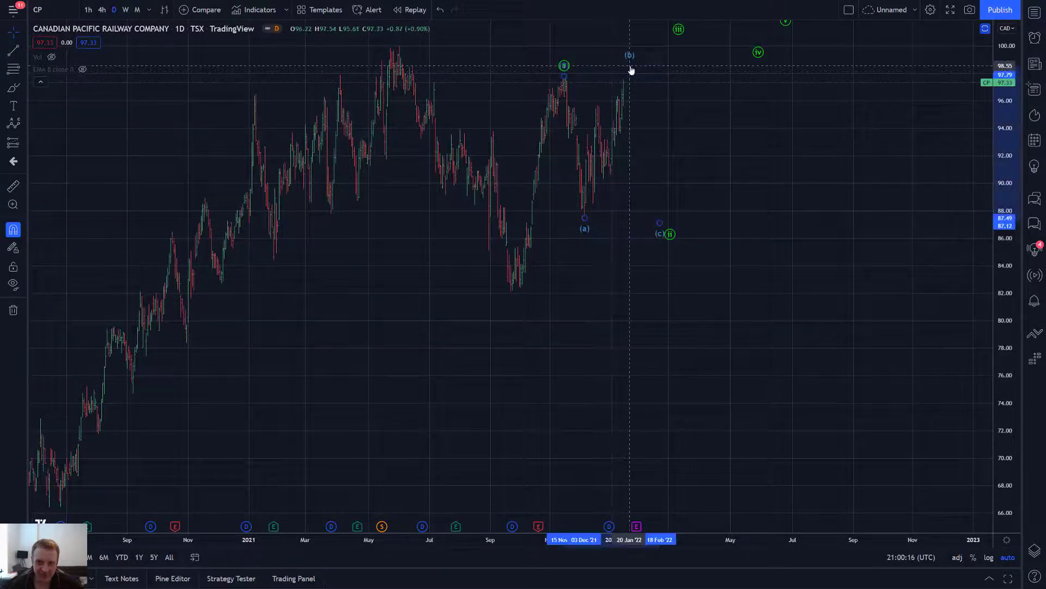
pyautogui.click(645, 81)
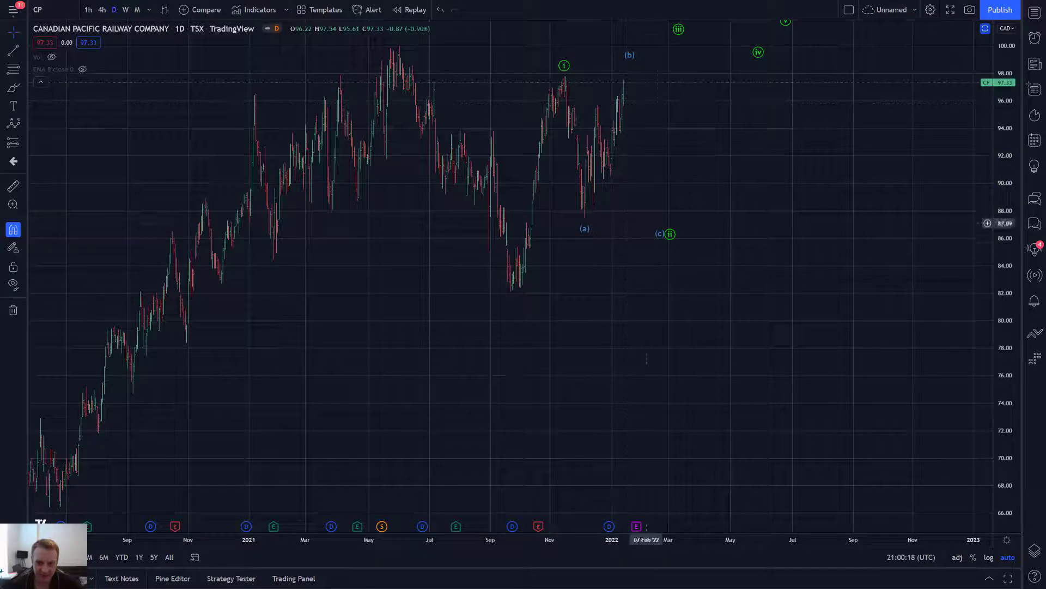
# Move point (c) to about 87.27 on 18 February 2022 and lower wave ii to about 86.82.
pyautogui.moveTo(660, 226); pyautogui.dragTo(650, 166)
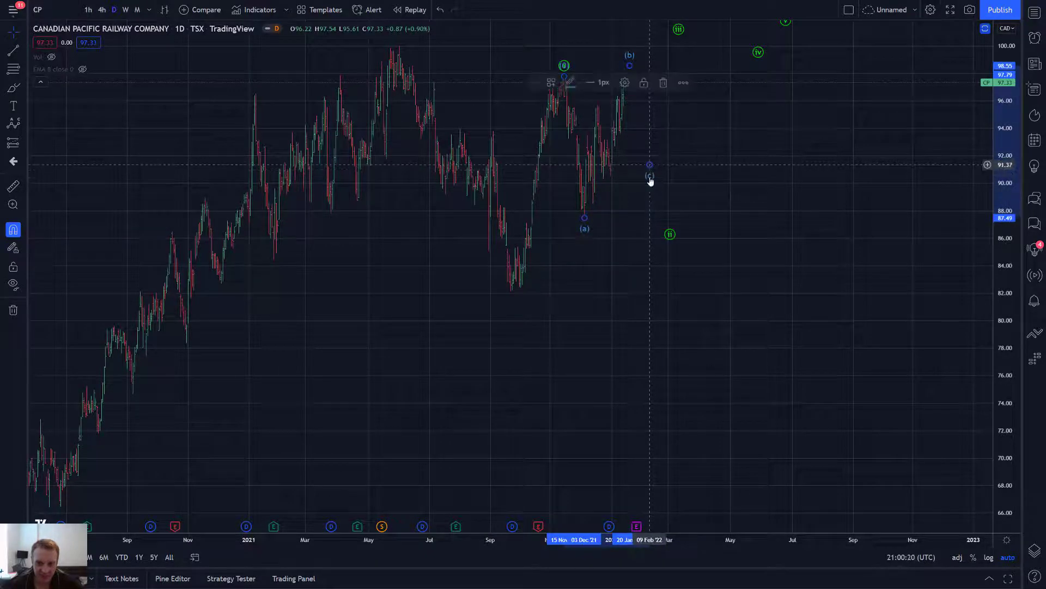
pyautogui.moveTo(649, 166); pyautogui.dragTo(659, 220)
pyautogui.click(710, 188)
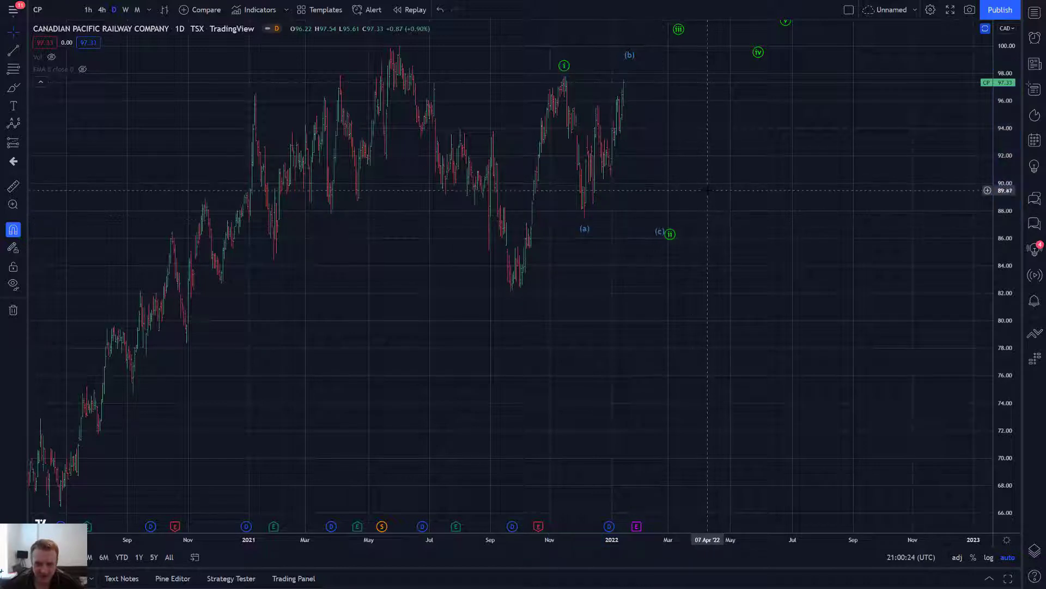
pyautogui.moveTo(670, 235); pyautogui.dragTo(670, 227)
pyautogui.click(679, 117)
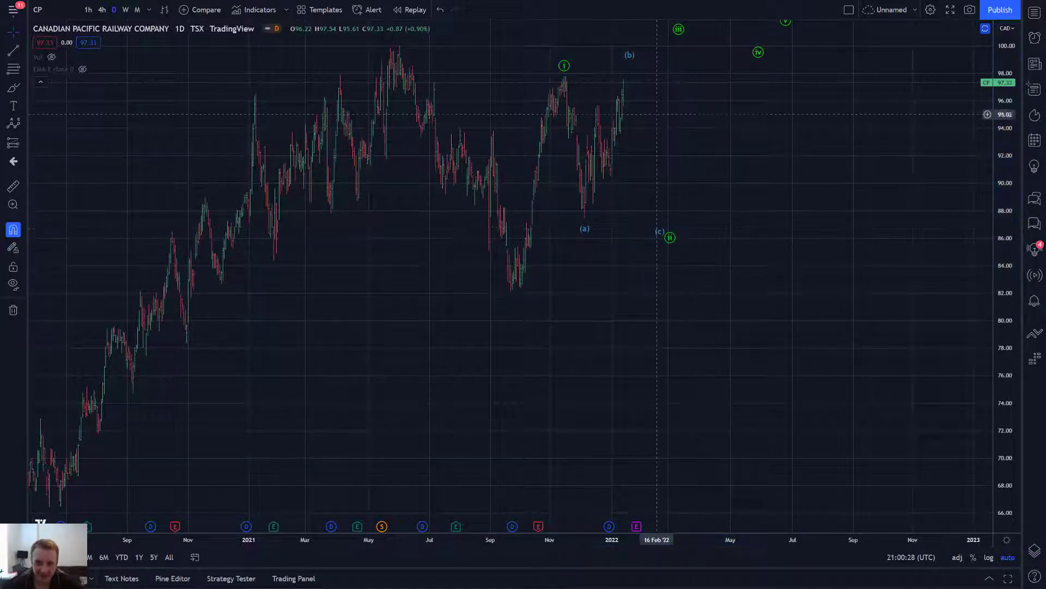
# Lower point (b) to about 97.77 on 17 January 2022 and point (c) to about 87.09.
pyautogui.moveTo(629, 64); pyautogui.dragTo(628, 70)
pyautogui.click(715, 151)
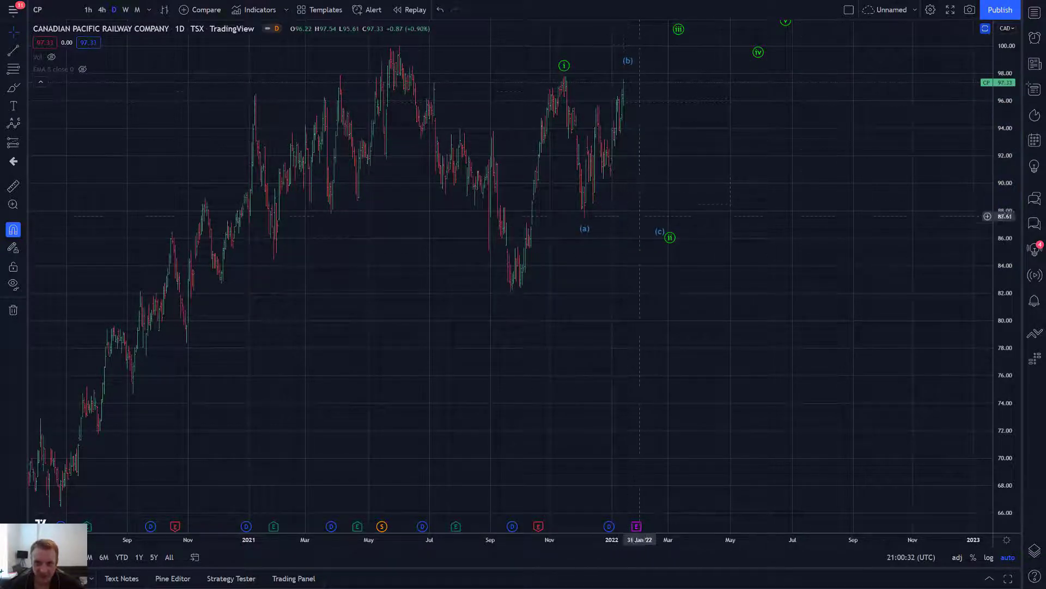
pyautogui.click(626, 80)
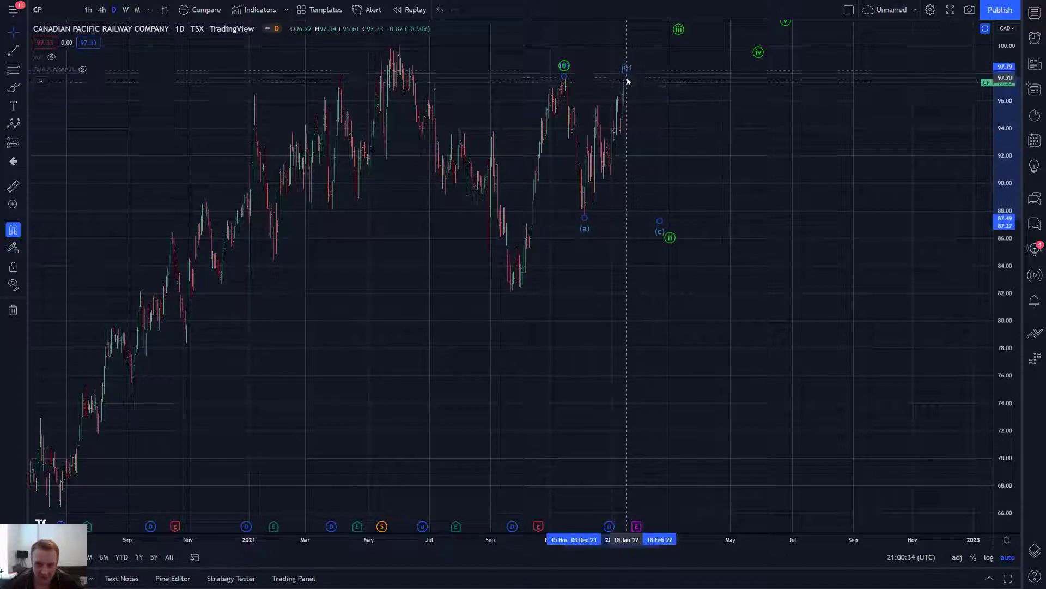
pyautogui.click(627, 81)
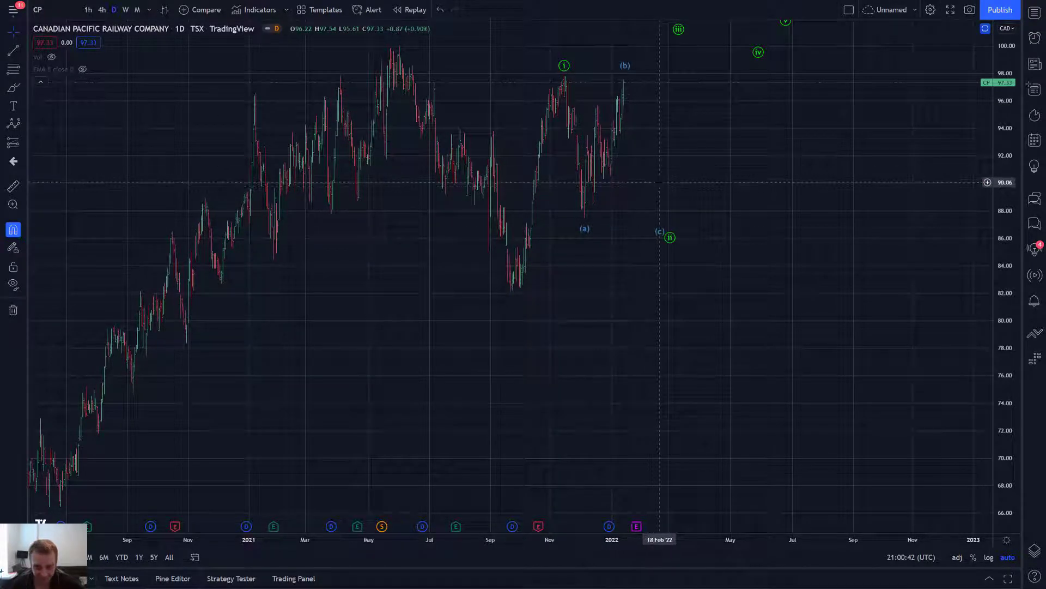
pyautogui.click(661, 233)
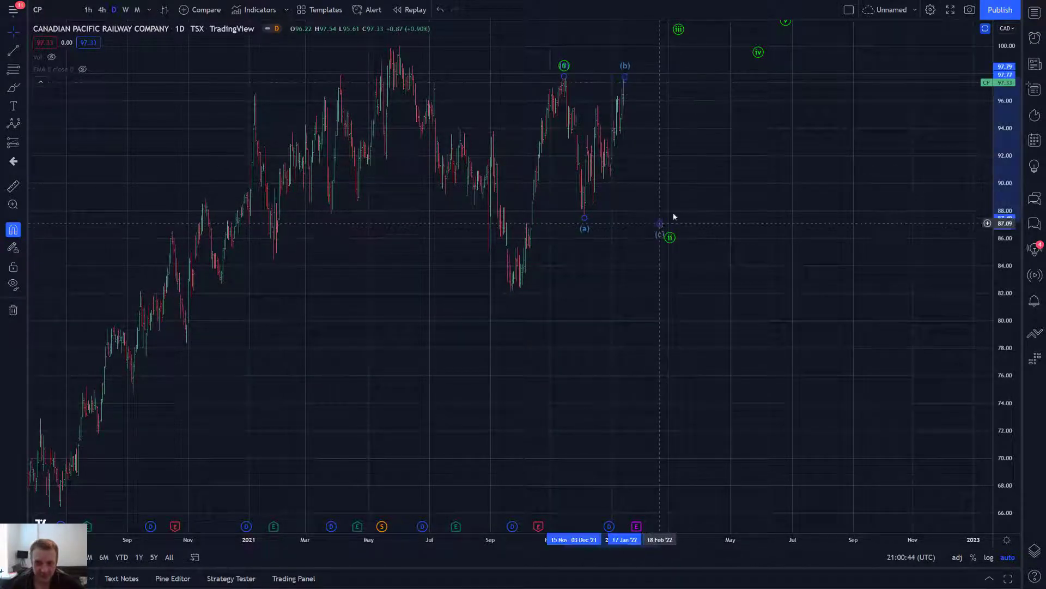
pyautogui.click(664, 229)
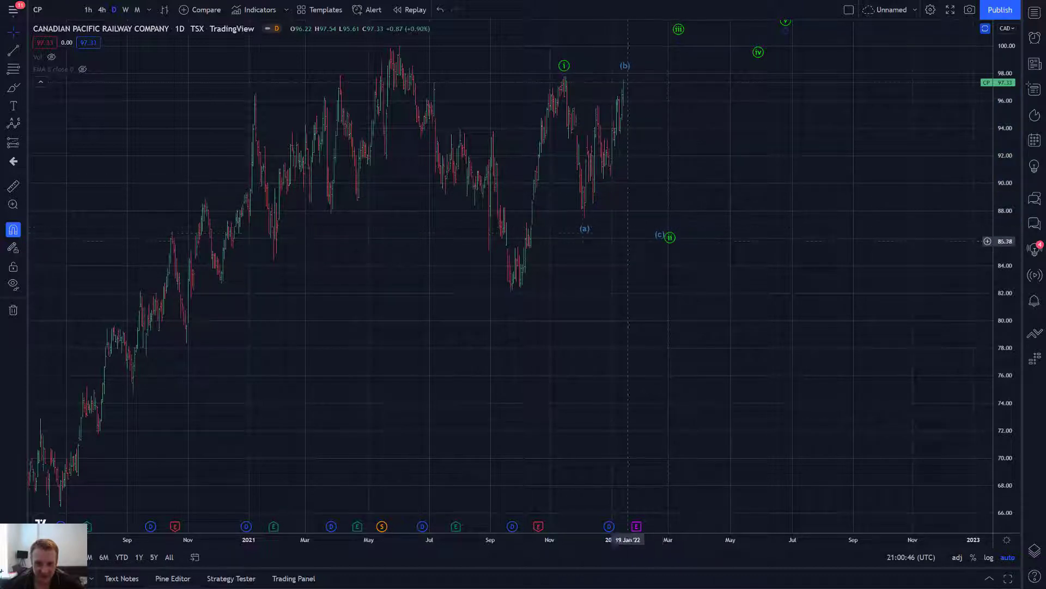
# Raise projected wave iii to about 110.06 in April 2022, wave iv to 105.95 in June and wave v to 113.16 in late August.
pyautogui.click(510, 295)
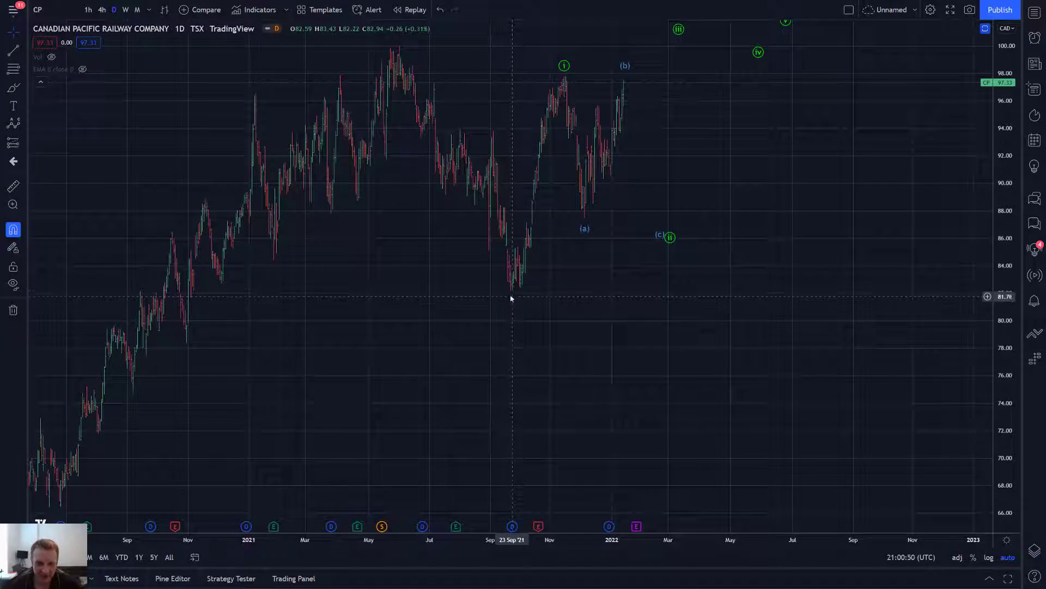
pyautogui.moveTo(733, 194); pyautogui.dragTo(715, 191)
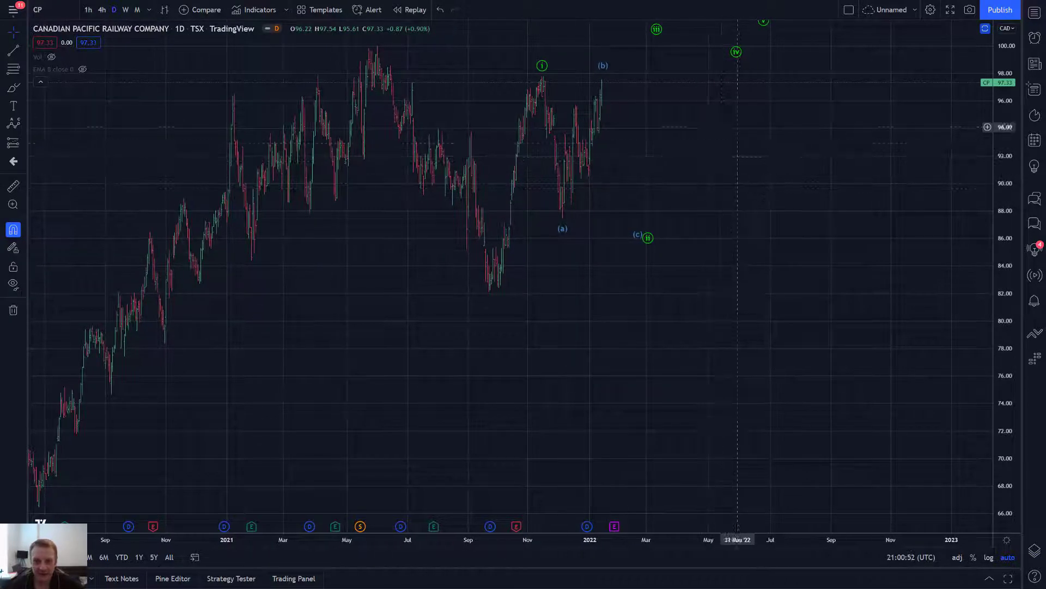
pyautogui.moveTo(1006, 147); pyautogui.dragTo(1004, 220)
pyautogui.moveTo(878, 217); pyautogui.dragTo(808, 333)
pyautogui.moveTo(589, 192); pyautogui.dragTo(613, 116)
pyautogui.moveTo(658, 209); pyautogui.dragTo(611, 288)
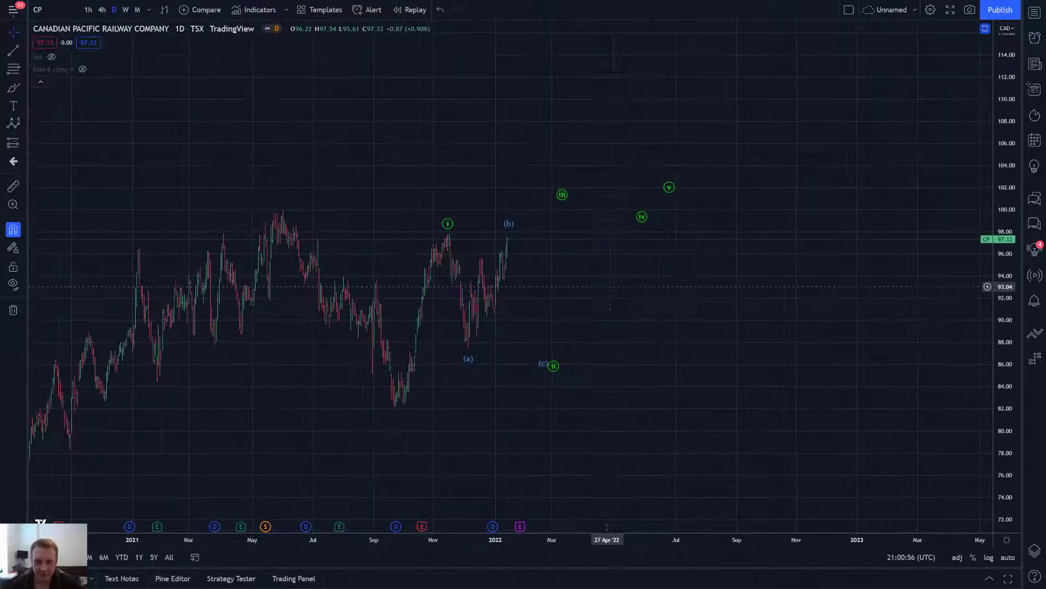
pyautogui.moveTo(563, 200); pyautogui.dragTo(600, 99)
pyautogui.moveTo(642, 206); pyautogui.dragTo(674, 144)
pyautogui.moveTo(670, 194)
pyautogui.mouseDown()
pyautogui.moveTo(712, 79)
pyautogui.moveTo(734, 53)
pyautogui.mouseUp()
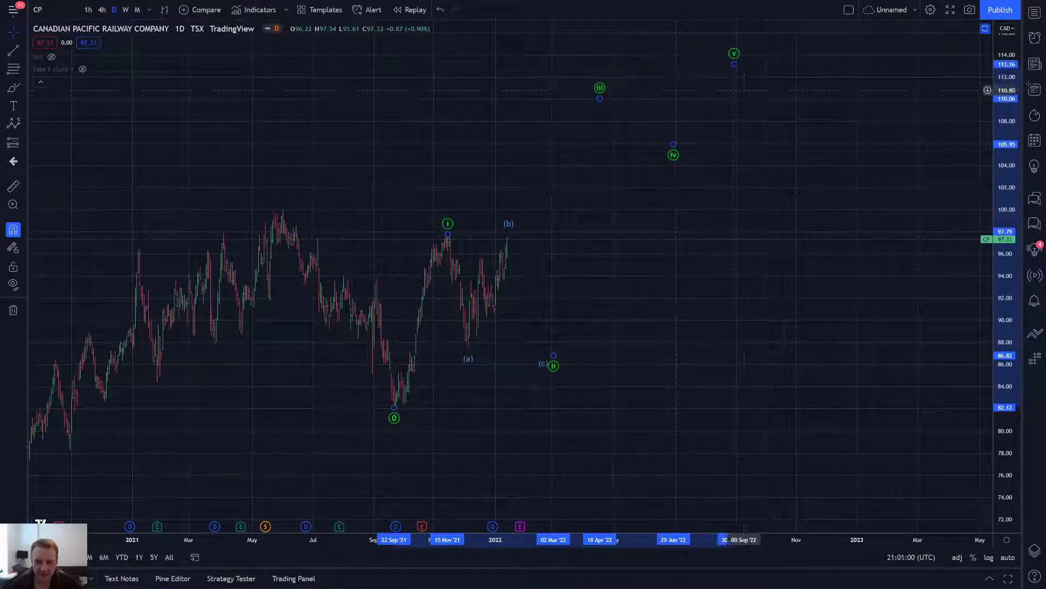
# Return the price scale to automatic fitting and leave the full-screen view.
pyautogui.moveTo(676, 356)
pyautogui.mouseDown()
pyautogui.moveTo(673, 348)
pyautogui.moveTo(608, 376)
pyautogui.mouseUp()
pyautogui.rightClick(1003, 169)
pyautogui.click(964, 169)
pyautogui.press('F11')
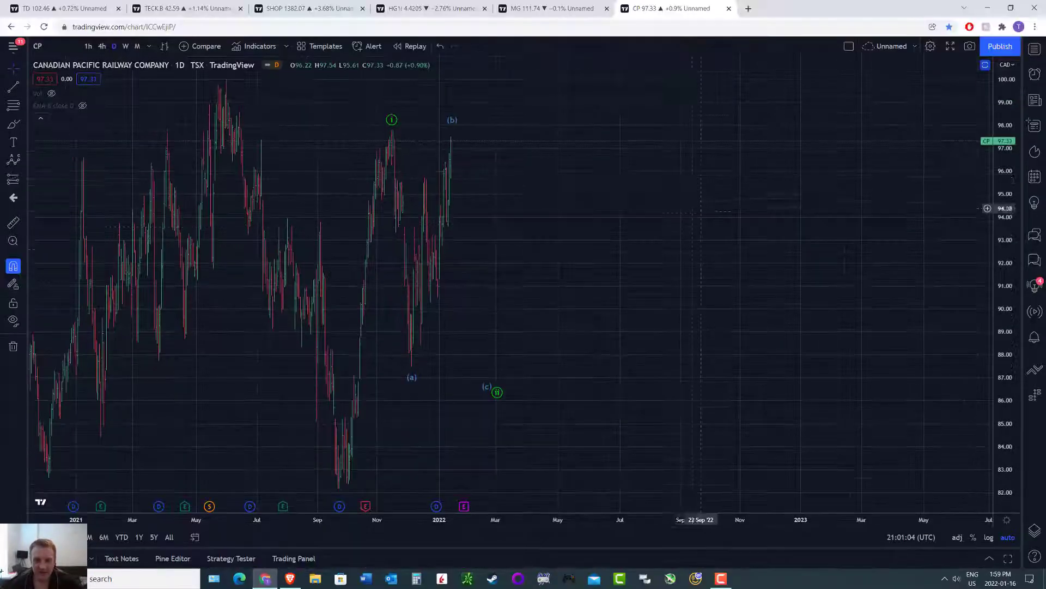
pyautogui.moveTo(603, 257); pyautogui.dragTo(661, 269)
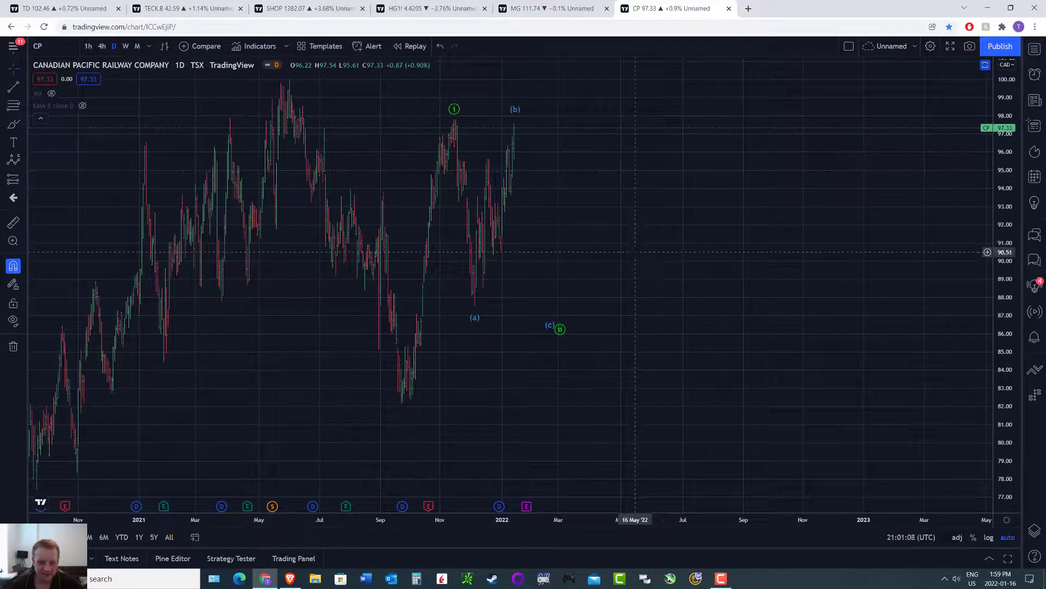